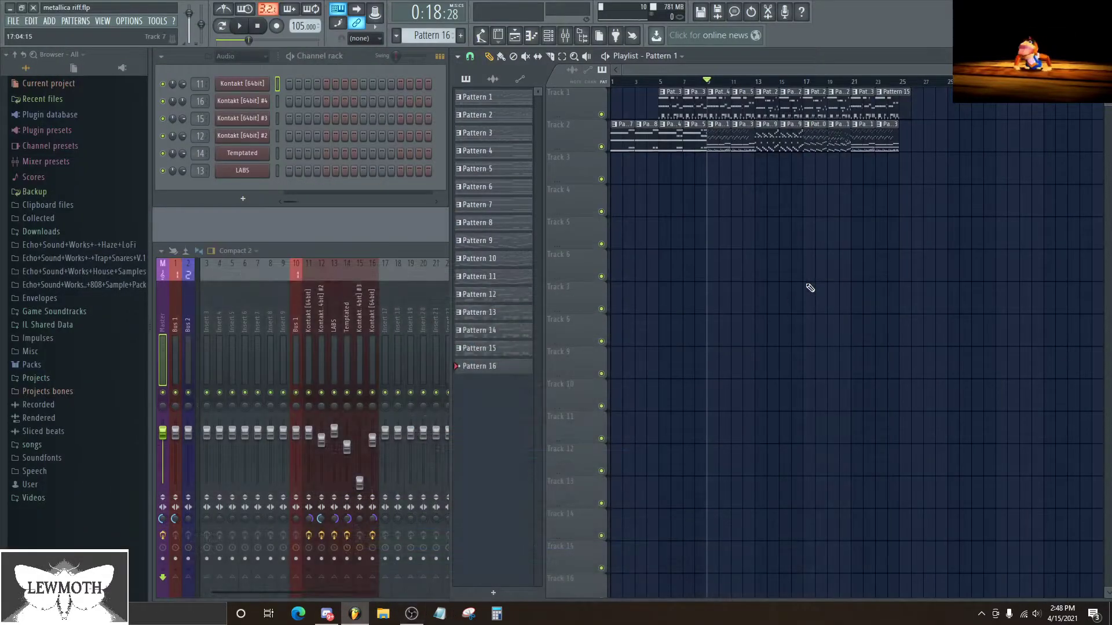
# Step: Widen the mixer area slightly and zoom the playlist in on bars 1–10
pyautogui.scroll(2, 809, 288)
pyautogui.scroll(-3, 936, 77)
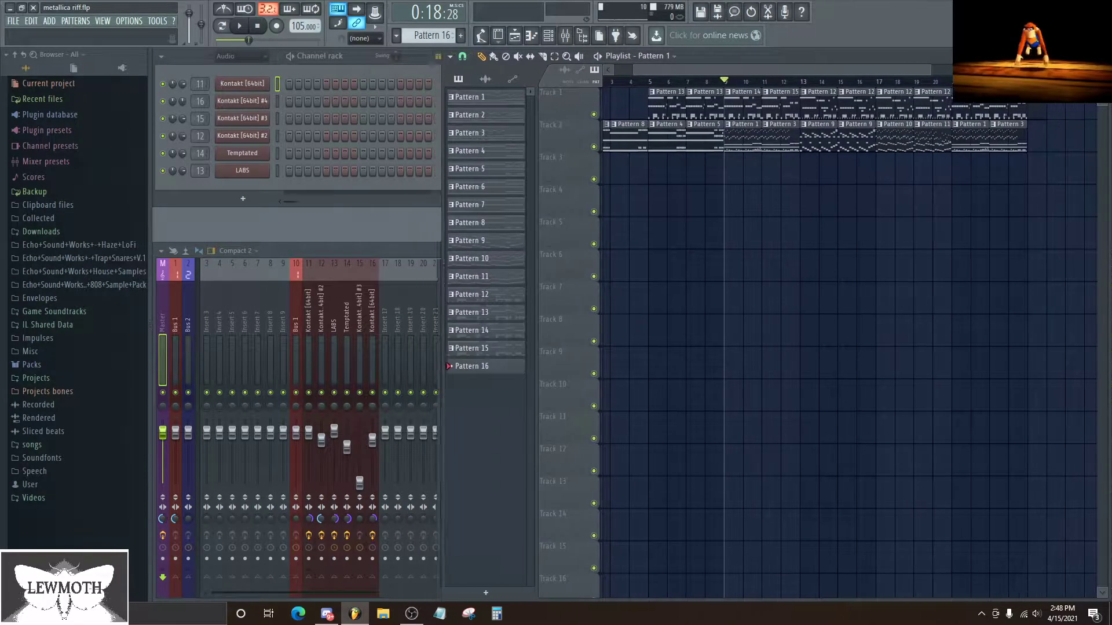
pyautogui.moveTo(443, 188)
pyautogui.mouseDown()
pyautogui.moveTo(464, 188)
pyautogui.moveTo(451, 188)
pyautogui.mouseUp()
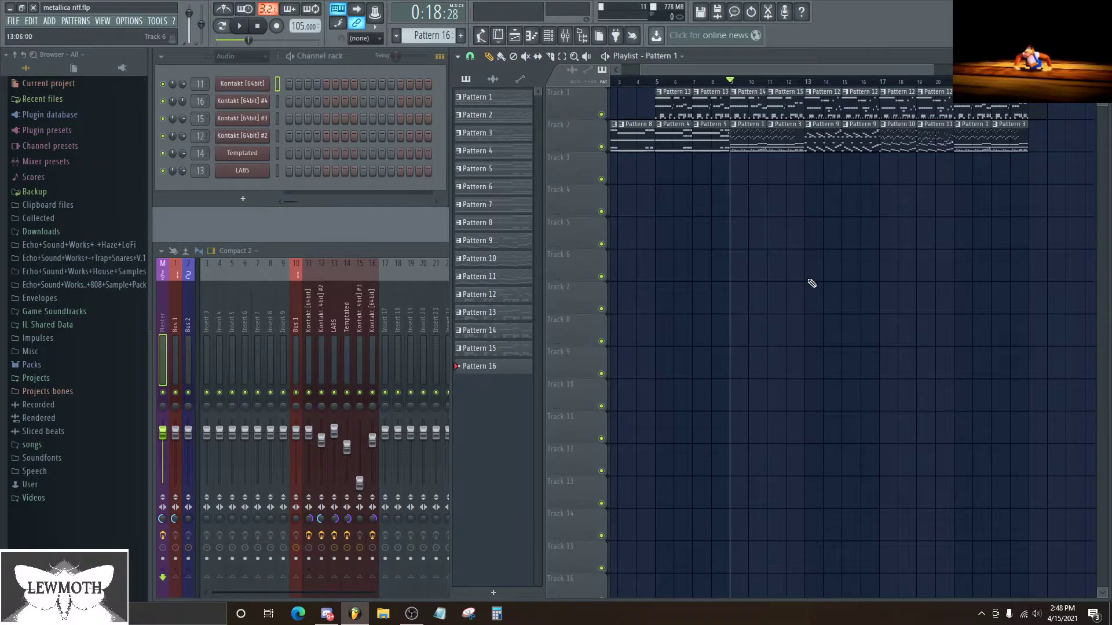
pyautogui.hscroll(-1, 906, 71)
pyautogui.moveTo(908, 71); pyautogui.dragTo(762, 77)
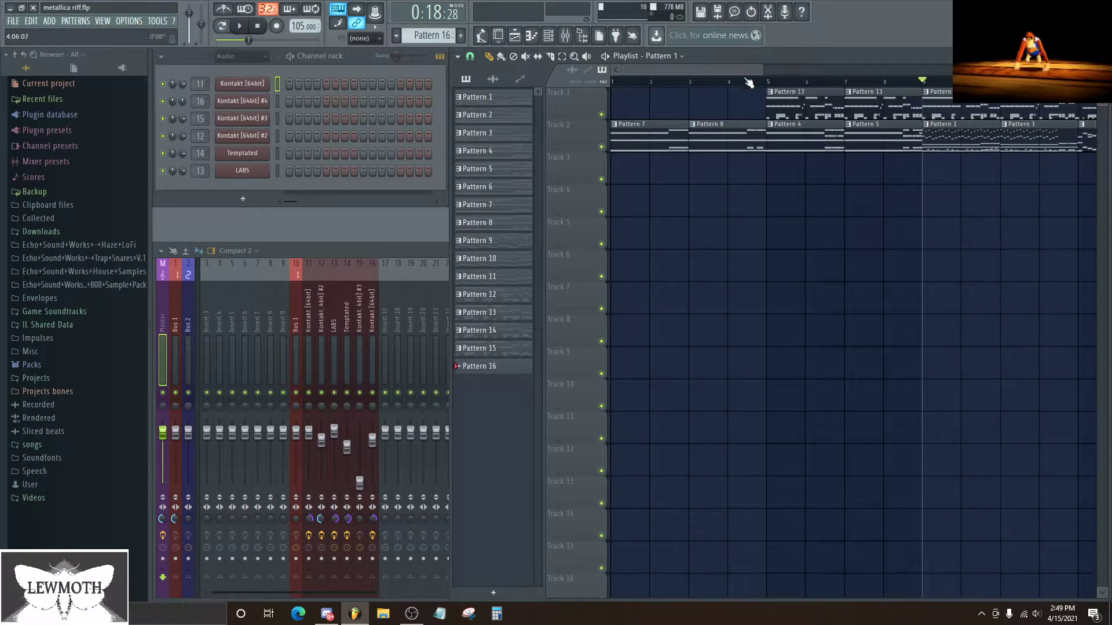
# Step: Zoom the playlist out to show bars 1–18 and enlarge the track height
pyautogui.moveTo(761, 70); pyautogui.dragTo(886, 84)
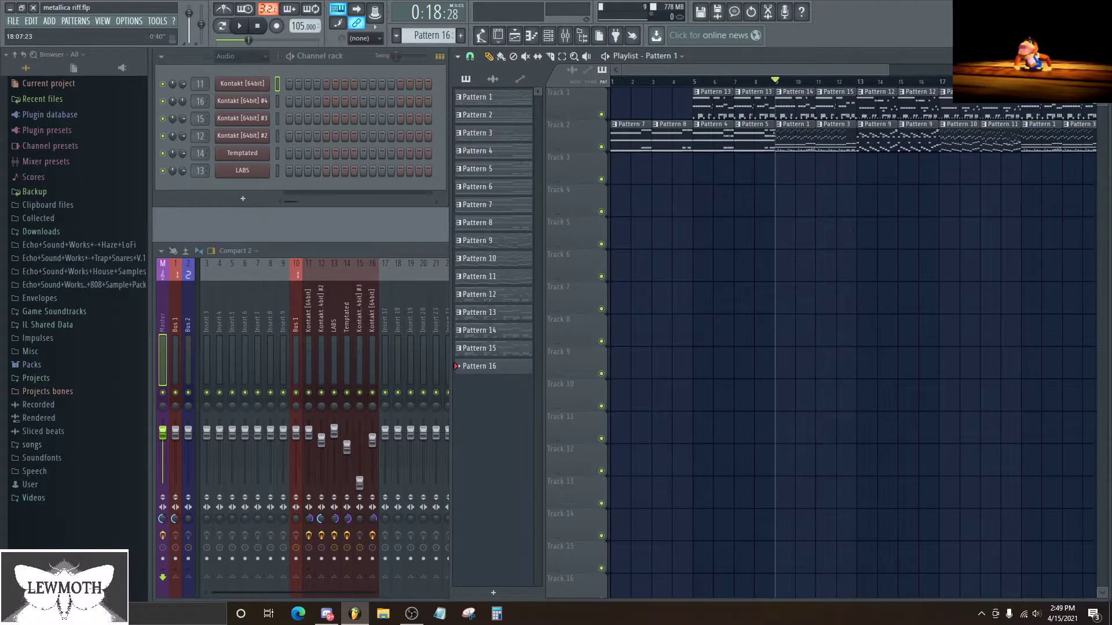
pyautogui.scroll(2, 854, 230)
pyautogui.scroll(-2, 854, 230)
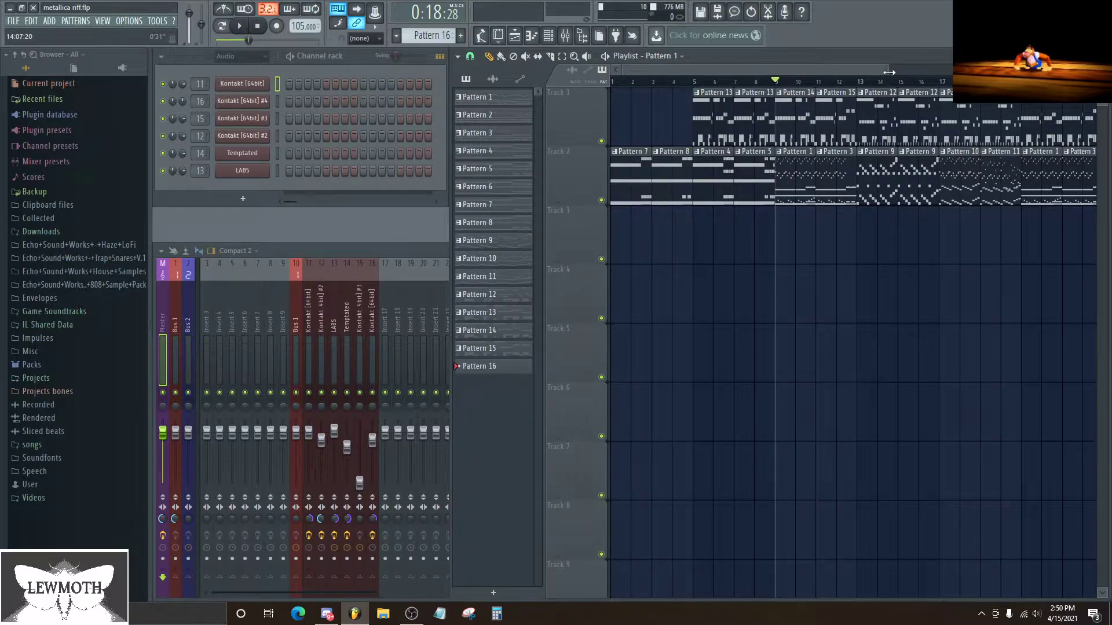
pyautogui.moveTo(894, 65); pyautogui.dragTo(905, 92)
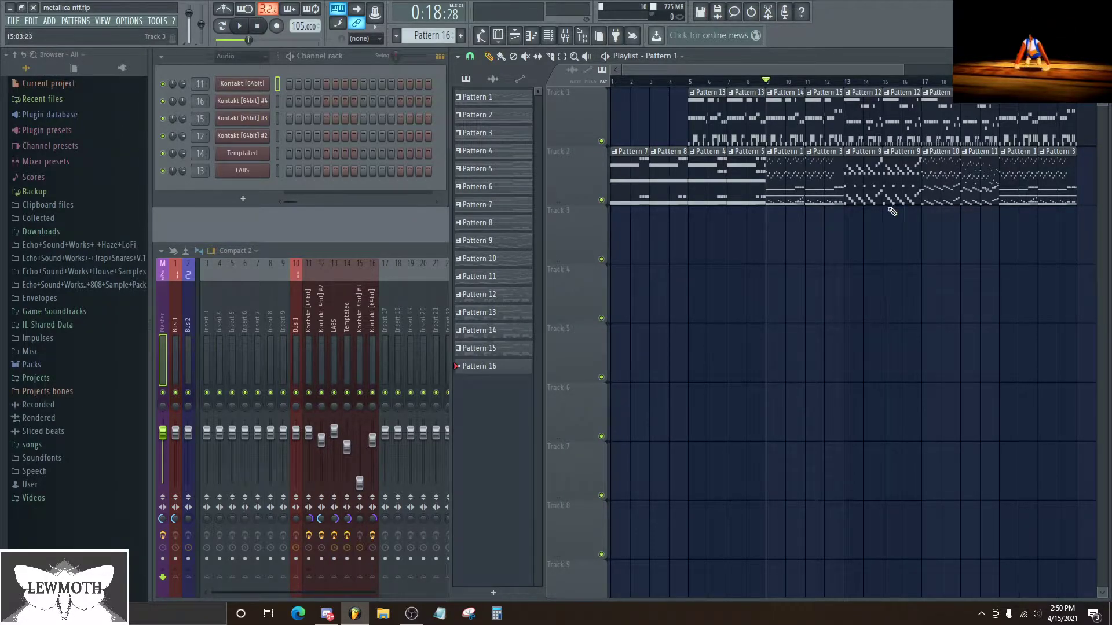
# Step: Scrub the song position to bar 5 and back to bar 1
pyautogui.moveTo(901, 69)
pyautogui.mouseDown()
pyautogui.moveTo(950, 66)
pyautogui.moveTo(905, 65)
pyautogui.mouseUp()
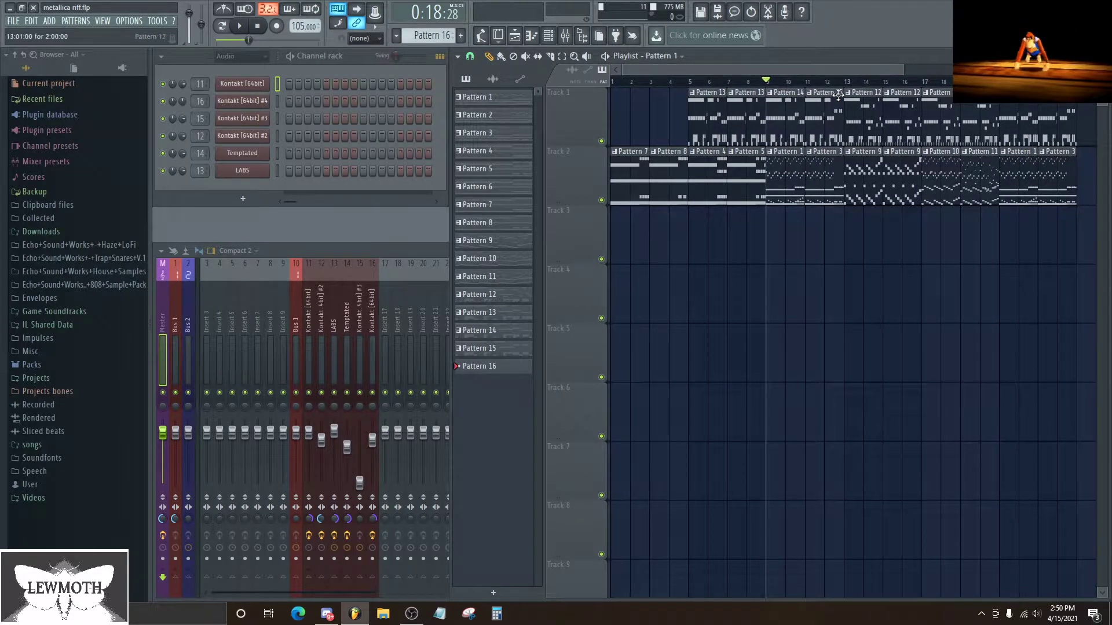
pyautogui.press('space')
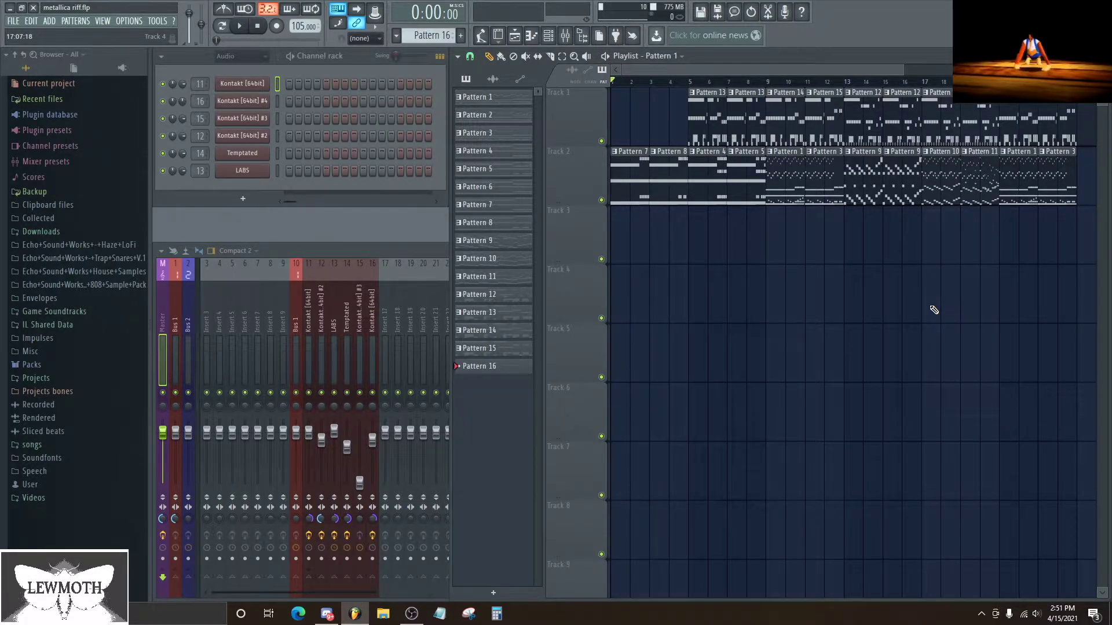
pyautogui.click(688, 81)
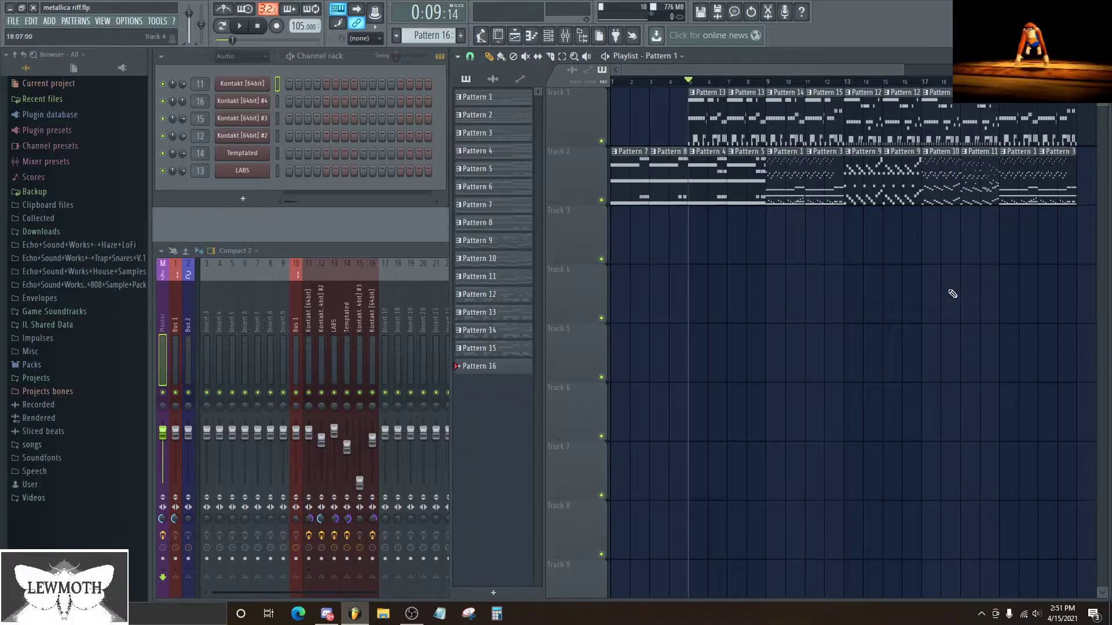
pyautogui.moveTo(819, 81); pyautogui.dragTo(612, 82)
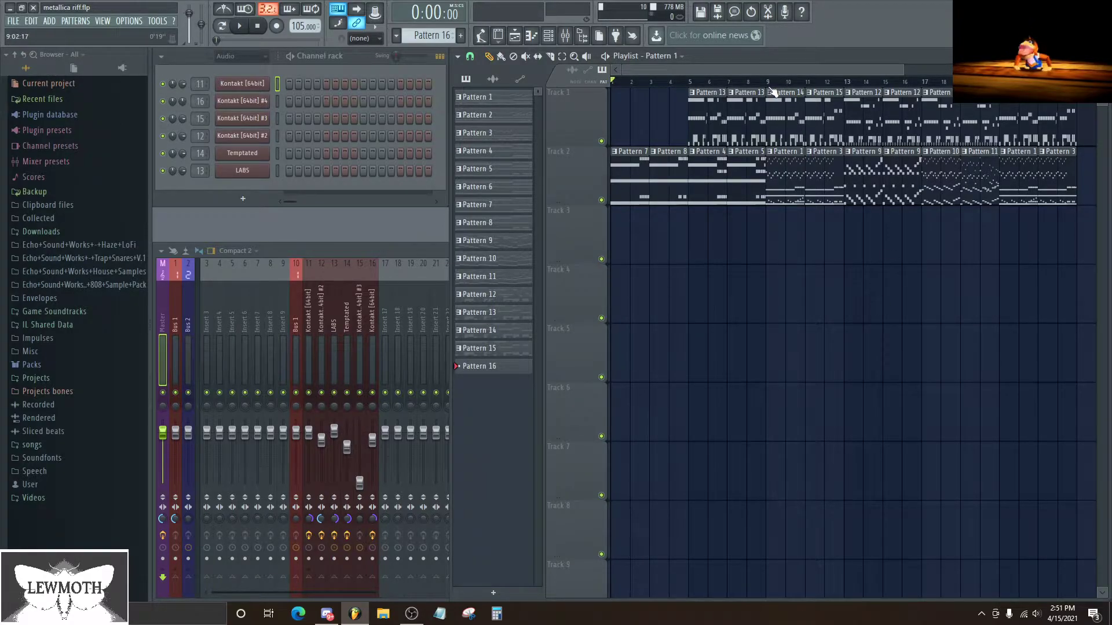
# Step: Play the riff from the start to about bar 16, then stop
pyautogui.press('space')
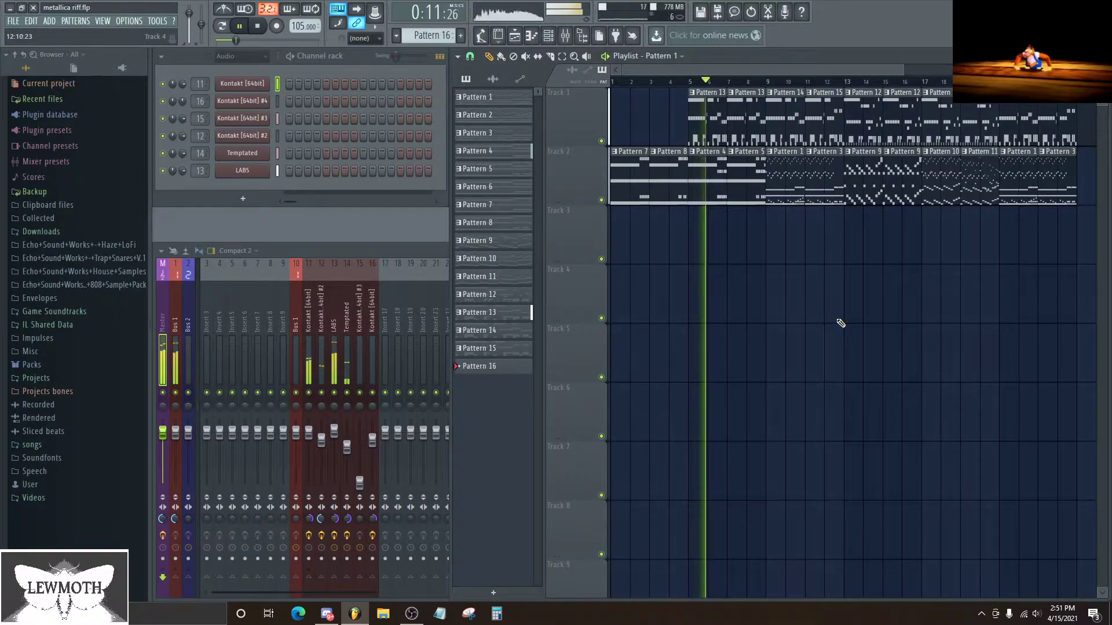
pyautogui.press('XF86AudioLowerVolume')
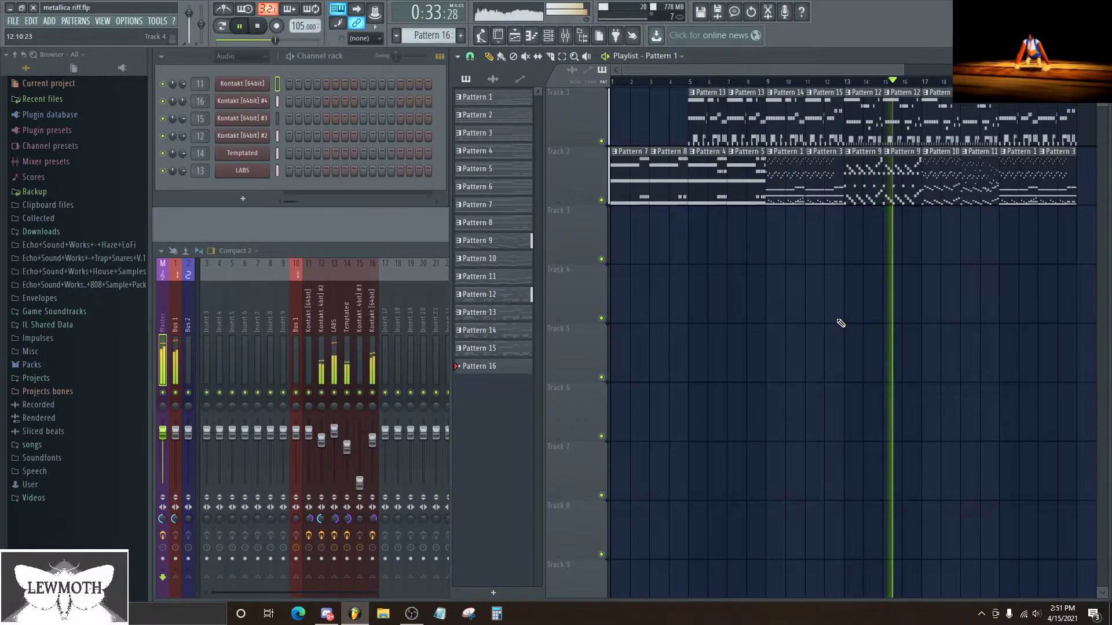
pyautogui.press('space')
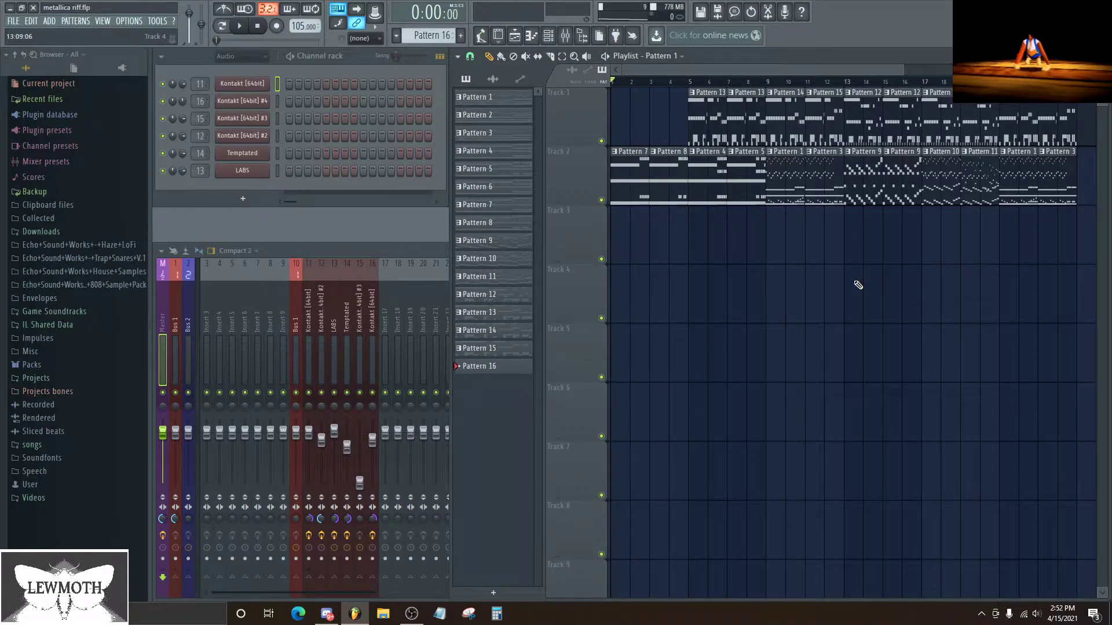
# Step: Select mixer inserts 11–16 and pull their volume faders to the bottom
pyautogui.click(307, 343)
pyautogui.click(371, 346)
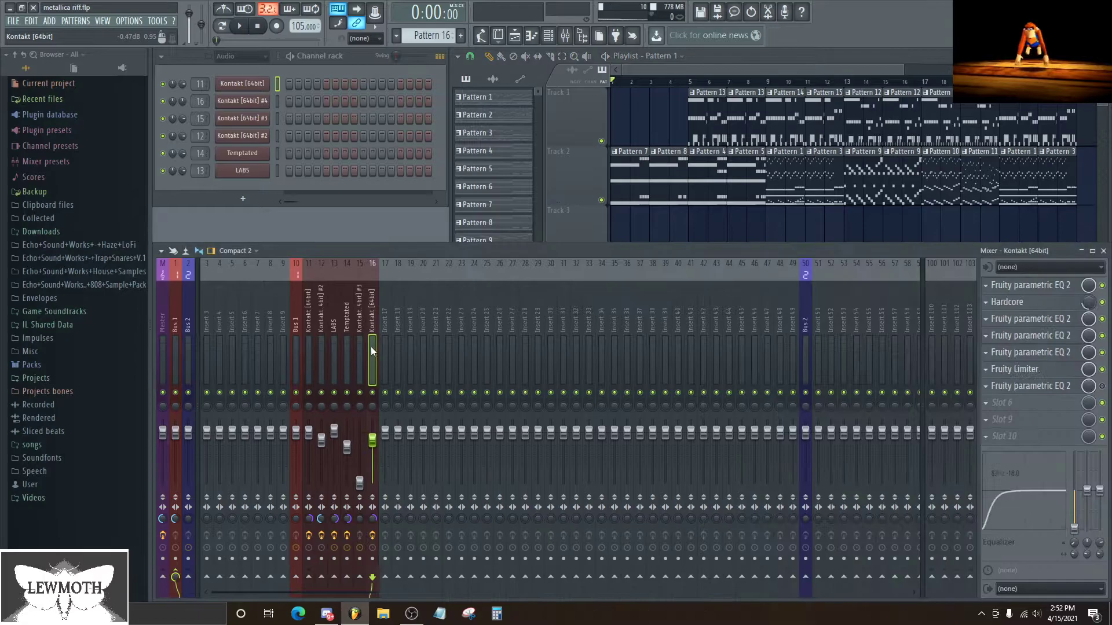
pyautogui.moveTo(373, 347); pyautogui.dragTo(304, 345)
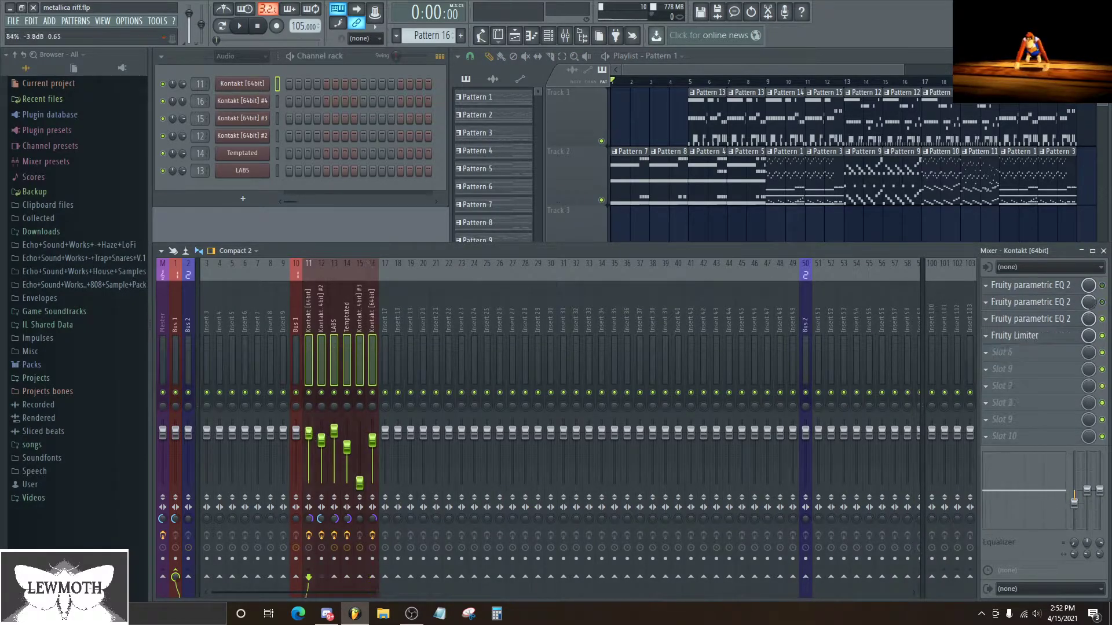
pyautogui.moveTo(309, 433); pyautogui.dragTo(308, 486)
# Step: Show the Temptated insert's effect chain and set the song position to bar 13
pyautogui.click(347, 359)
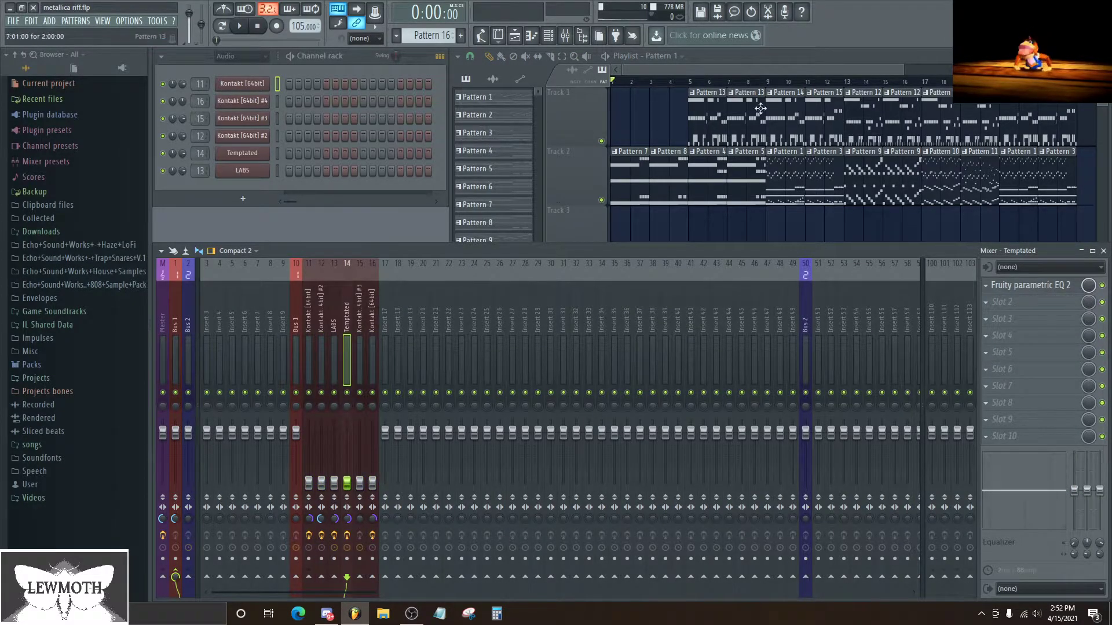
pyautogui.click(846, 82)
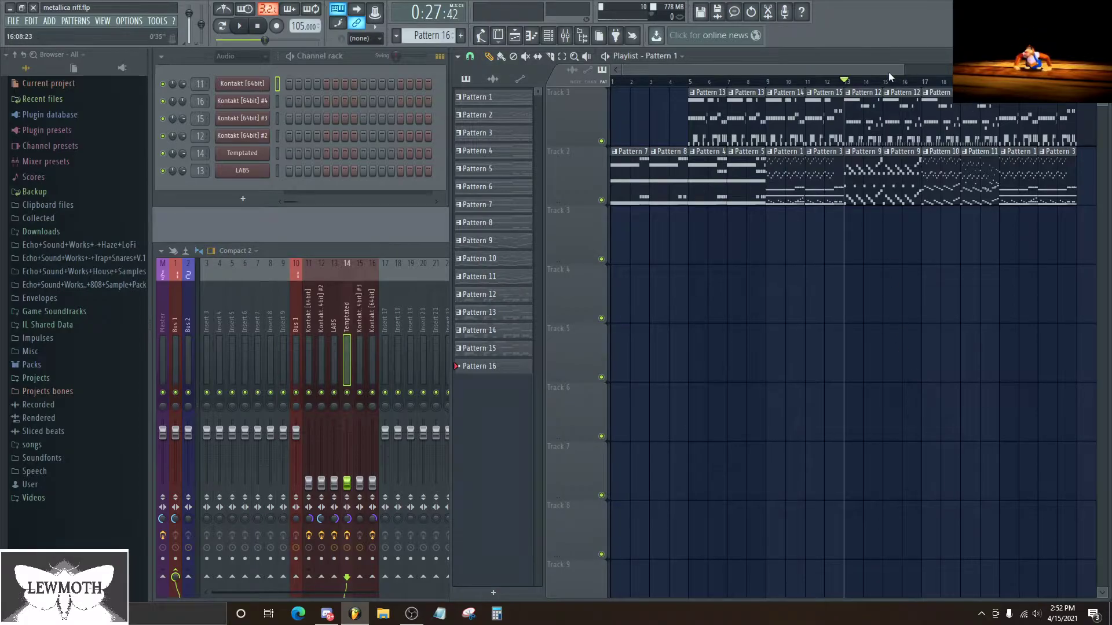
pyautogui.moveTo(888, 71); pyautogui.dragTo(918, 216)
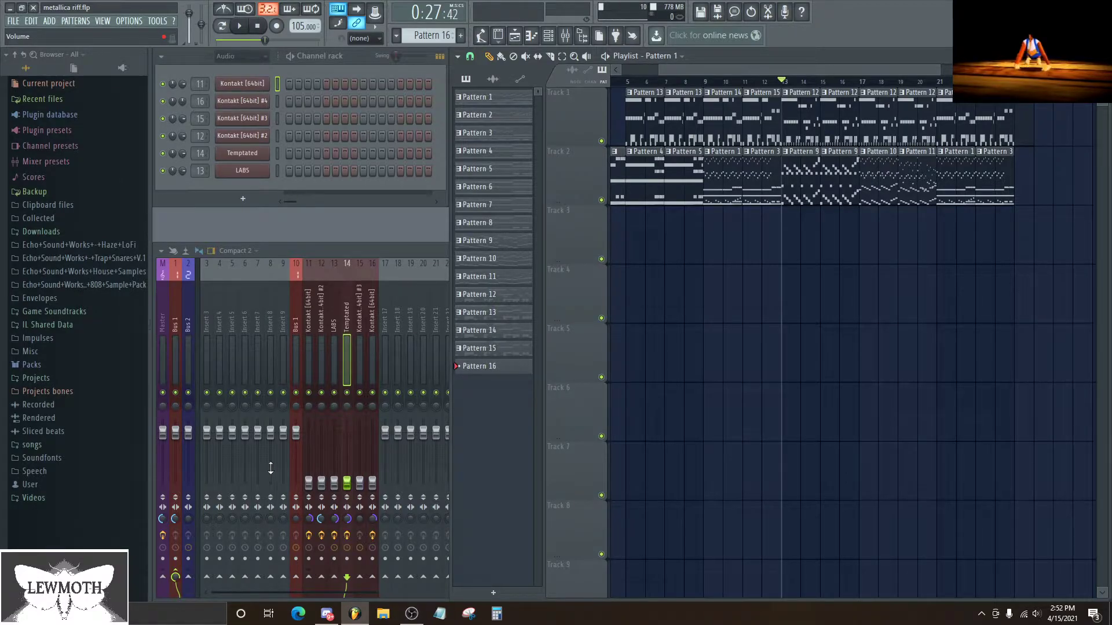
# Step: Raise the LABS and Kontakt insert 16 faders, Kontakt to about -10.6 dB, auditioning from bar 13
pyautogui.click(350, 486)
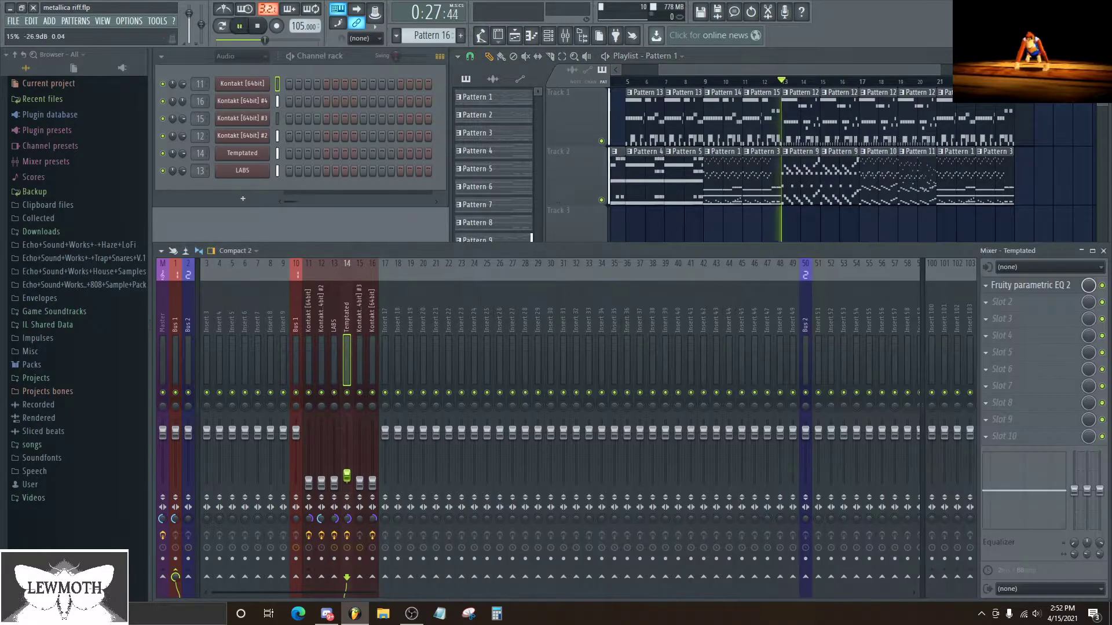
pyautogui.moveTo(335, 484); pyautogui.dragTo(334, 446)
pyautogui.press('space')
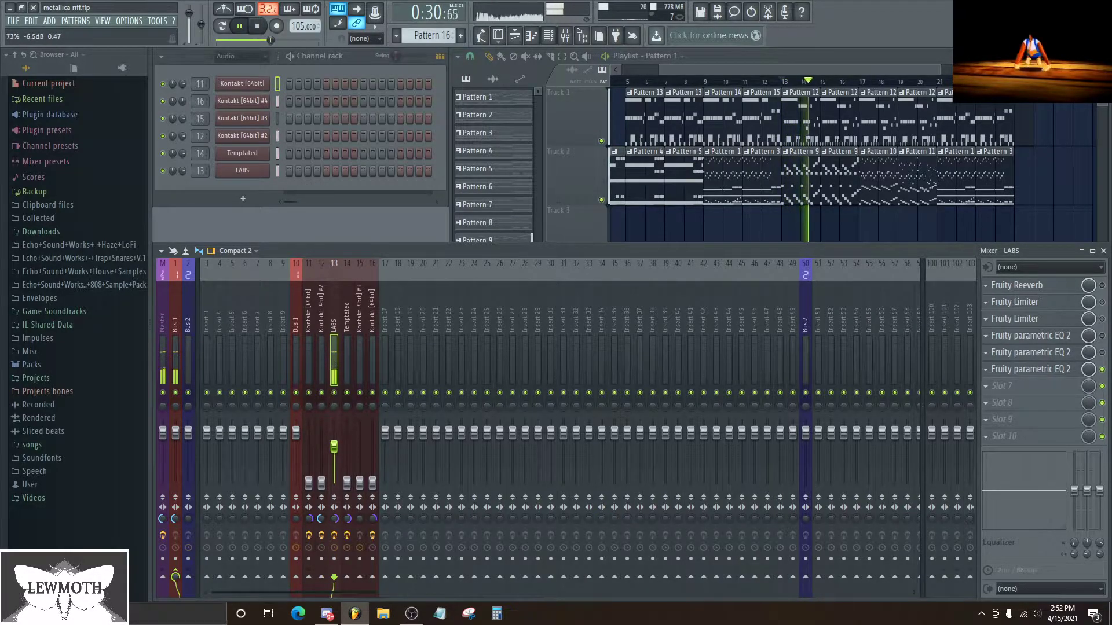
pyautogui.press('space')
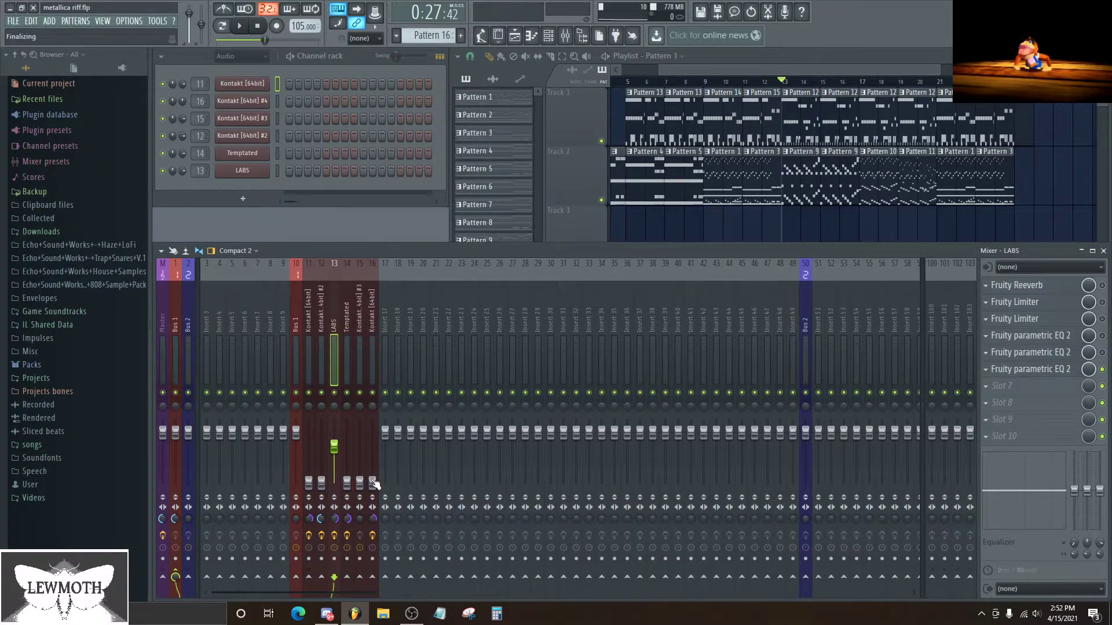
pyautogui.moveTo(373, 483); pyautogui.dragTo(372, 453)
pyautogui.press('space')
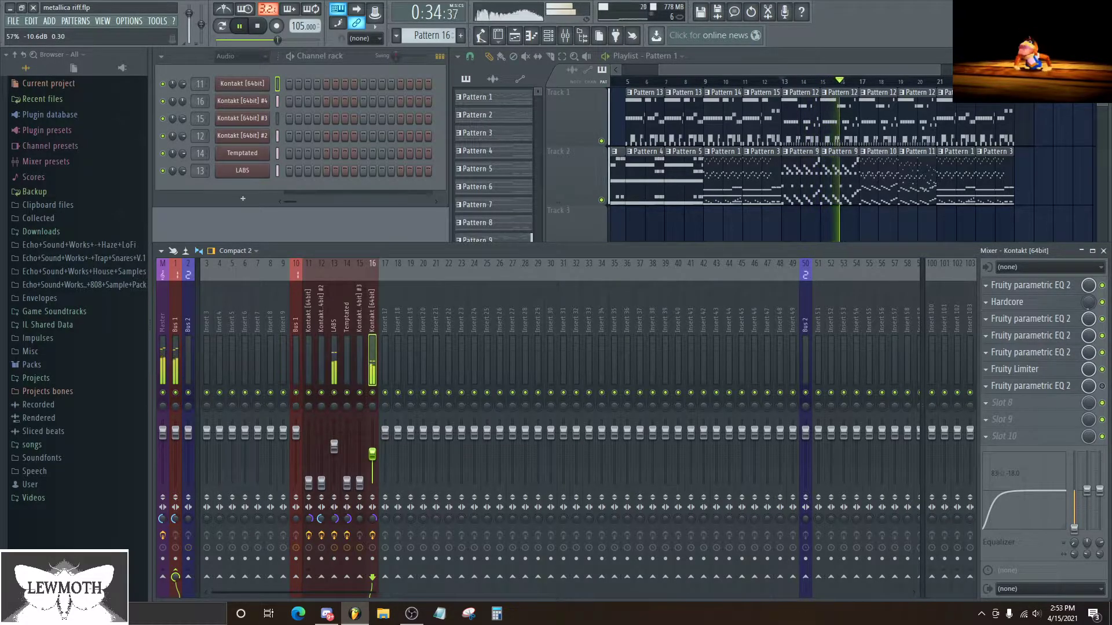
# Step: Raise the Kontakt [64bit] #2 fader and audition the riff from bar 13
pyautogui.press('space')
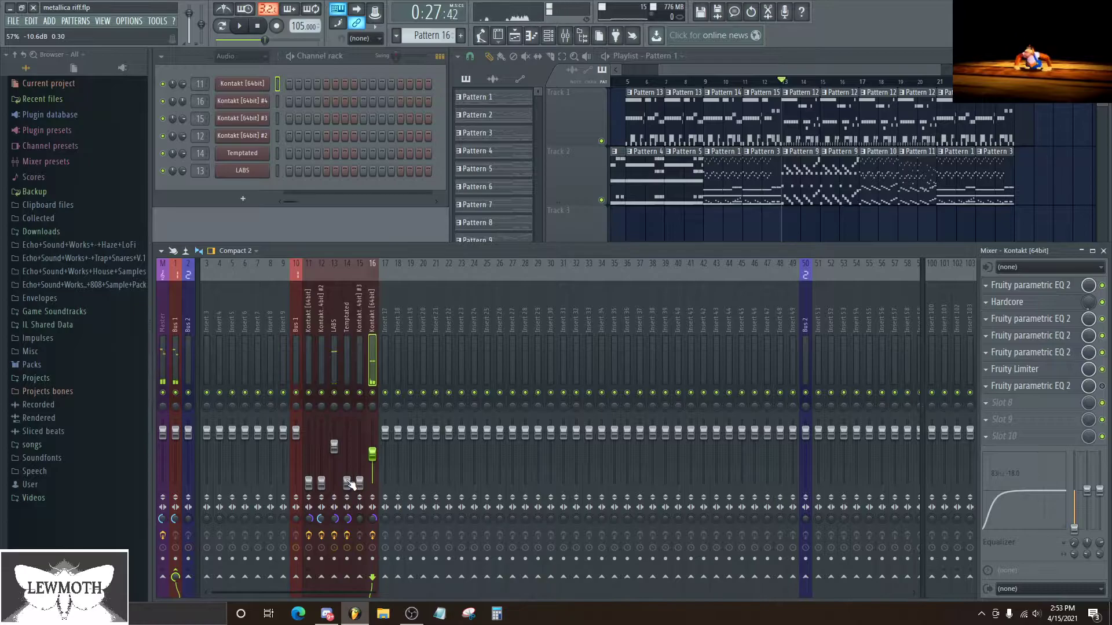
pyautogui.moveTo(308, 482); pyautogui.dragTo(321, 454)
pyautogui.press('space')
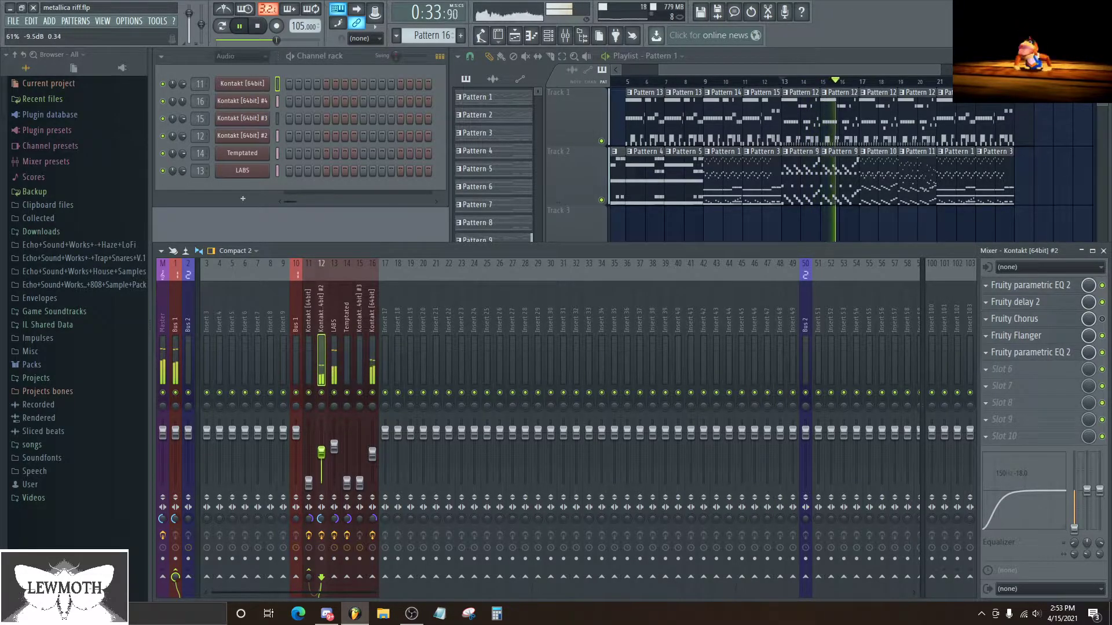
pyautogui.press('space')
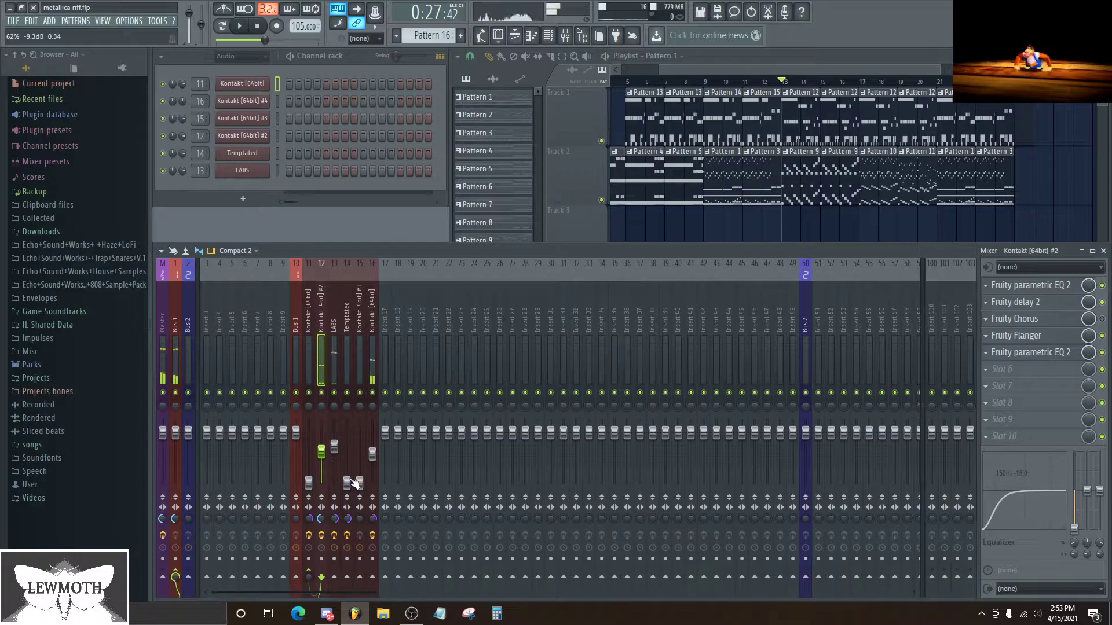
# Step: Raise the Temptated insert to about -9.3 dB while playing from bar 13
pyautogui.click(348, 483)
pyautogui.press('space')
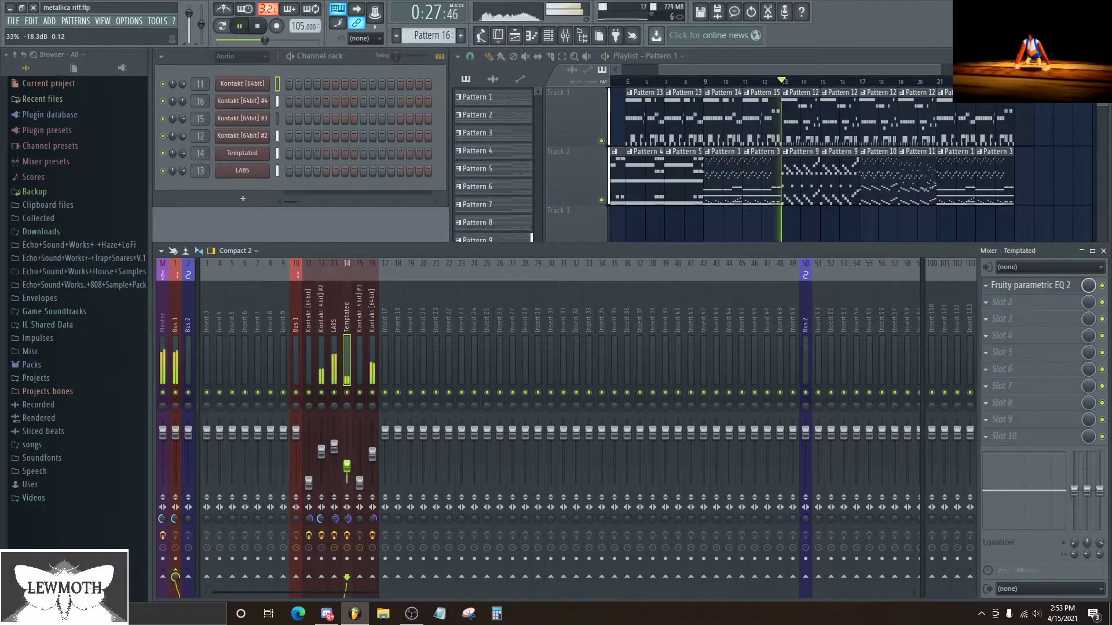
pyautogui.moveTo(347, 483); pyautogui.dragTo(348, 453)
pyautogui.press('space')
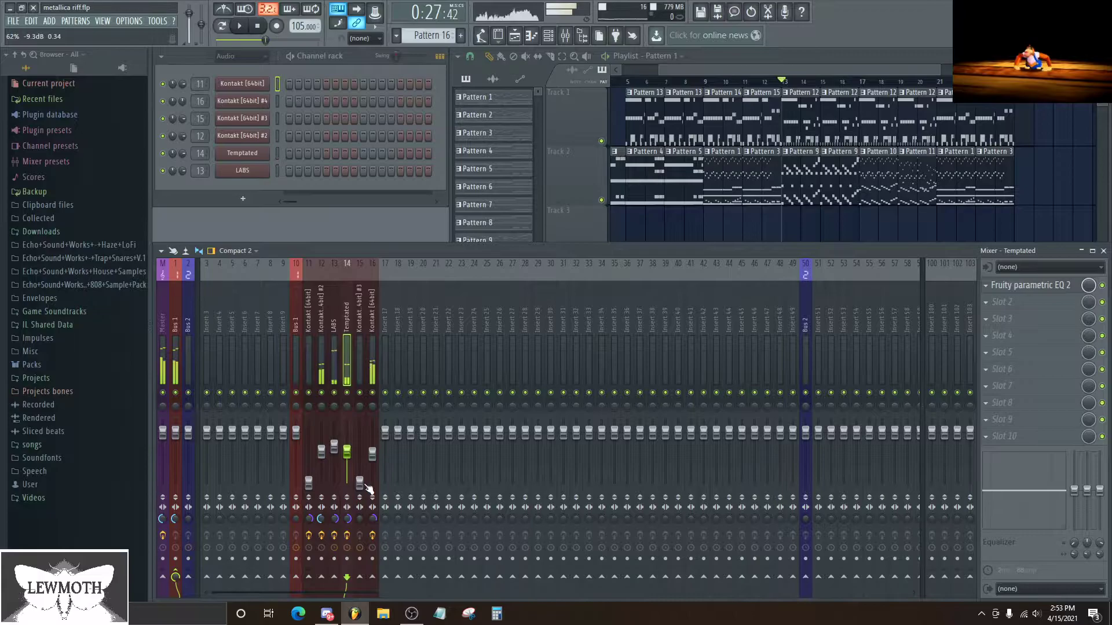
# Step: Set the song position to bar 5, raise the Kontakt [64bit] fader, and play
pyautogui.click(680, 70)
pyautogui.moveTo(680, 70); pyautogui.dragTo(651, 70)
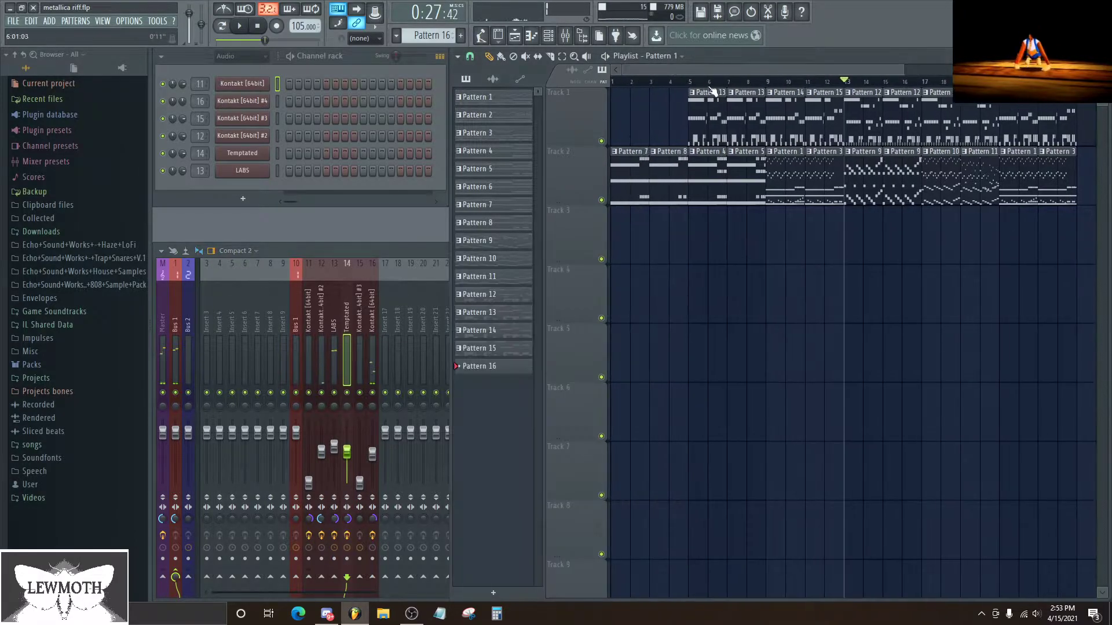
pyautogui.click(688, 82)
pyautogui.moveTo(308, 482); pyautogui.dragTo(309, 450)
pyautogui.press('space')
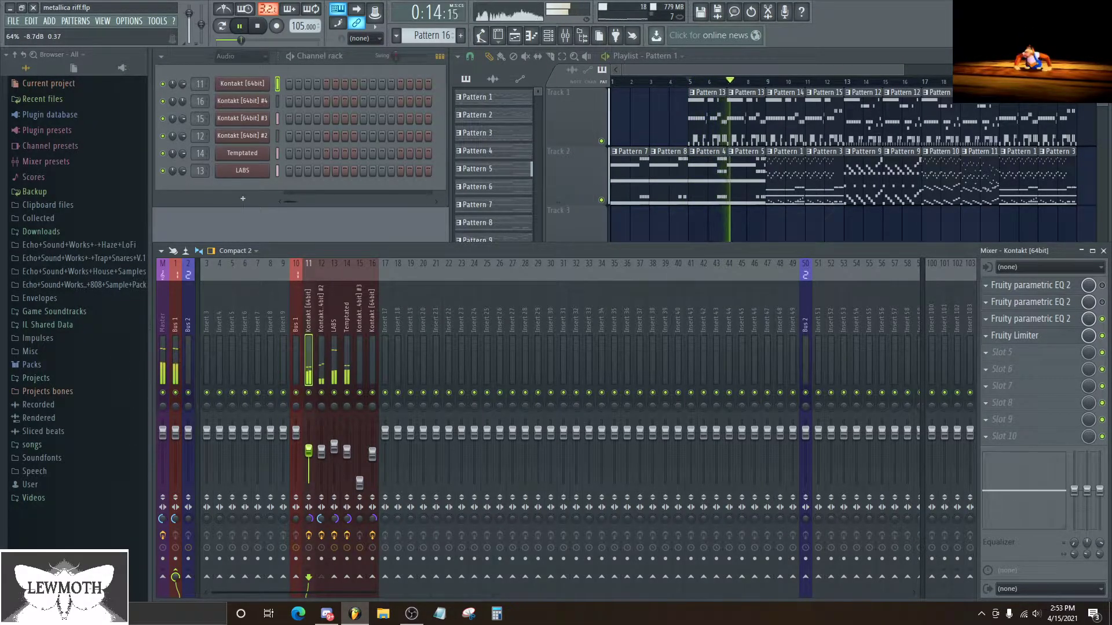
# Step: Fine-tune the Kontakt [64bit] fader to about -7.1 dB, then bring the playlist forward
pyautogui.click(360, 482)
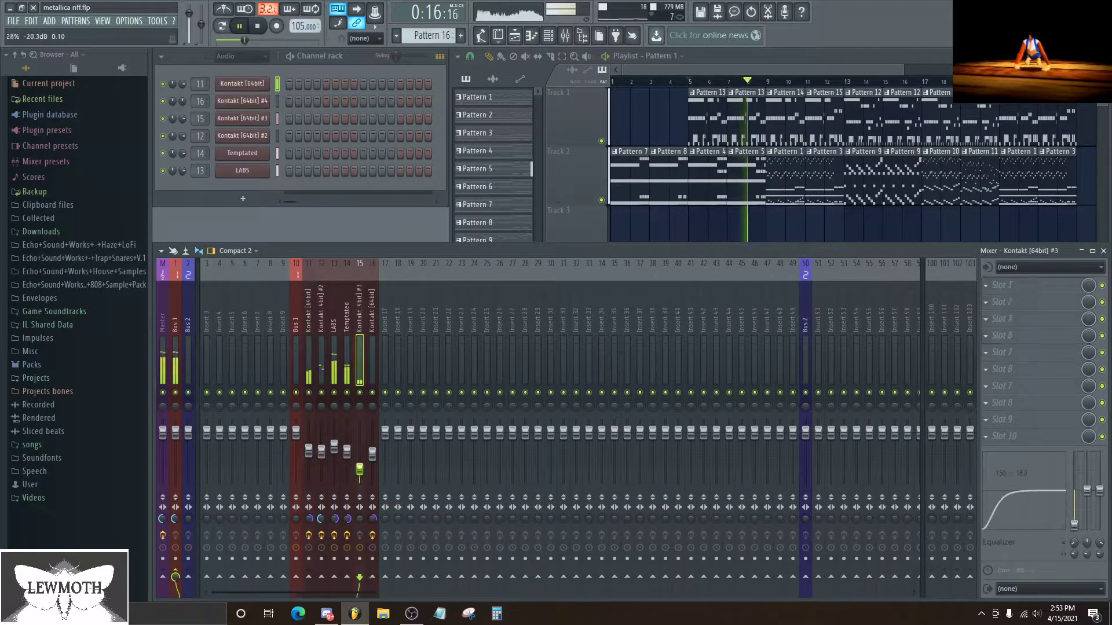
pyautogui.click(310, 452)
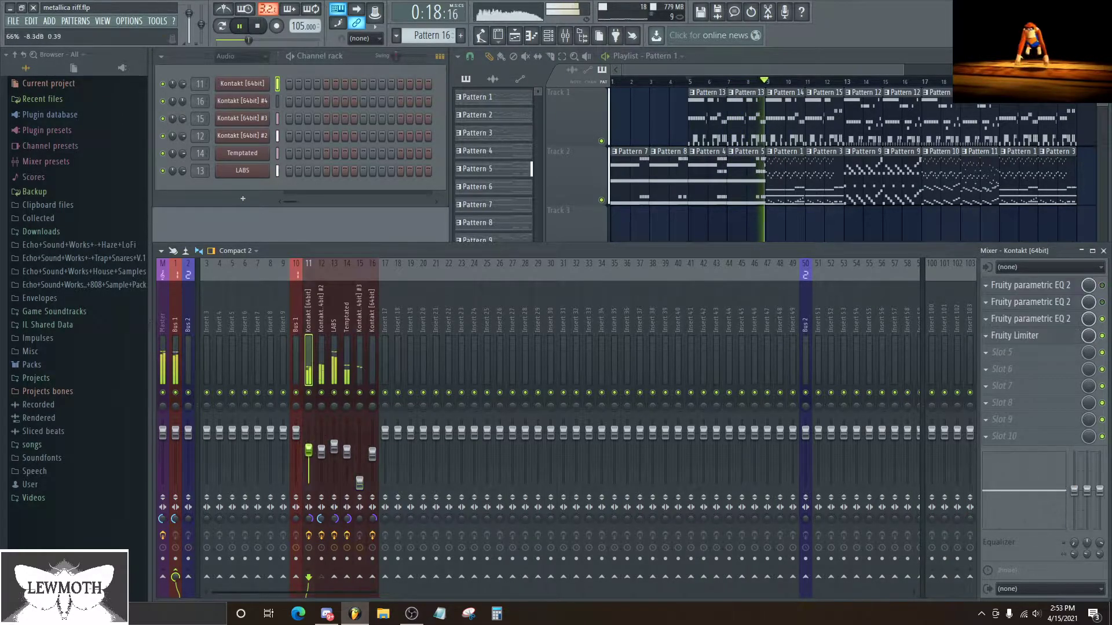
pyautogui.scroll(2, 308, 449)
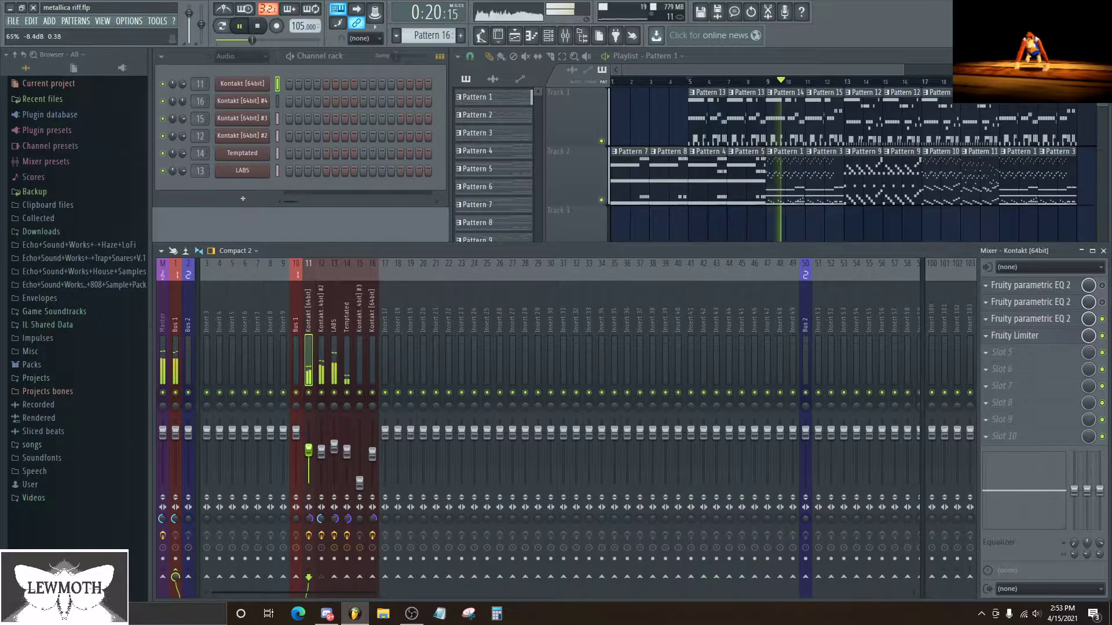
pyautogui.scroll(2, 309, 449)
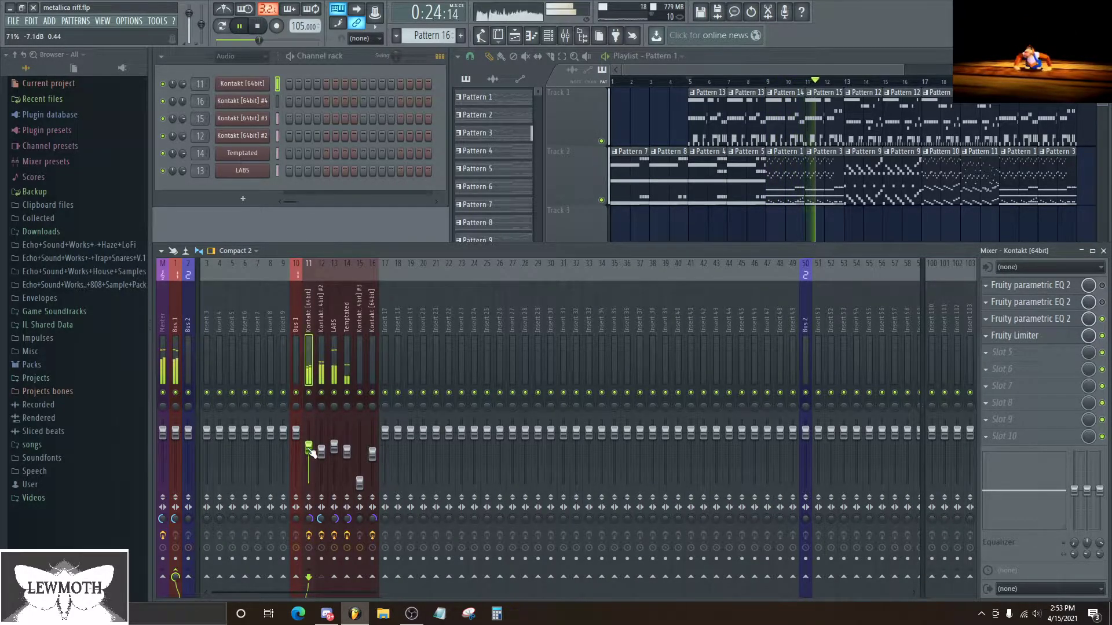
pyautogui.scroll(-2, 794, 85)
pyautogui.scroll(-1, 795, 86)
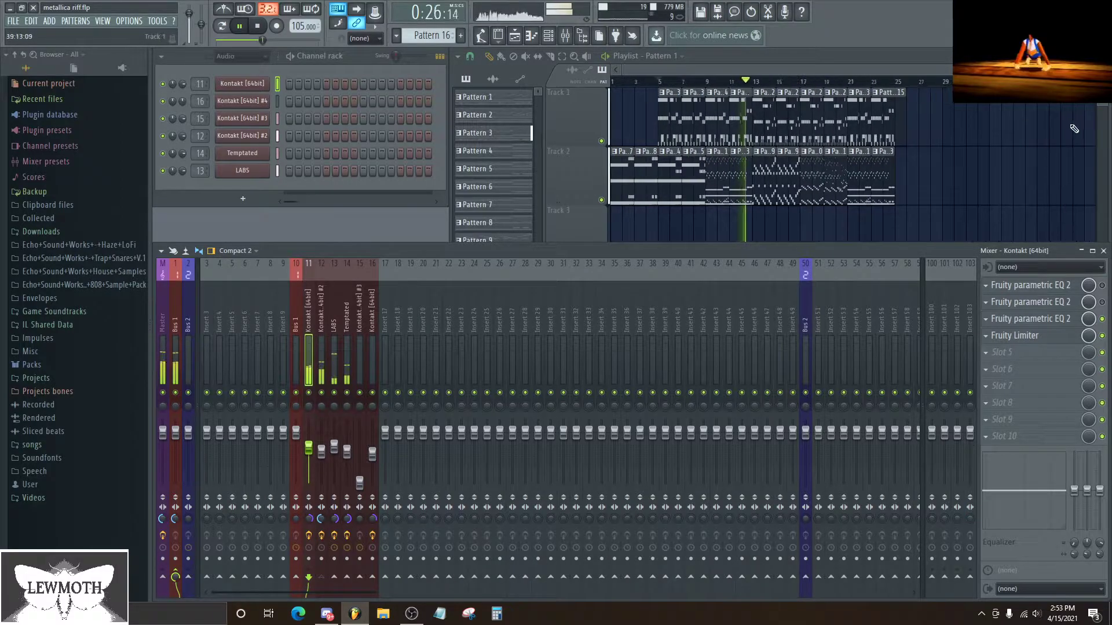
pyautogui.click(1020, 141)
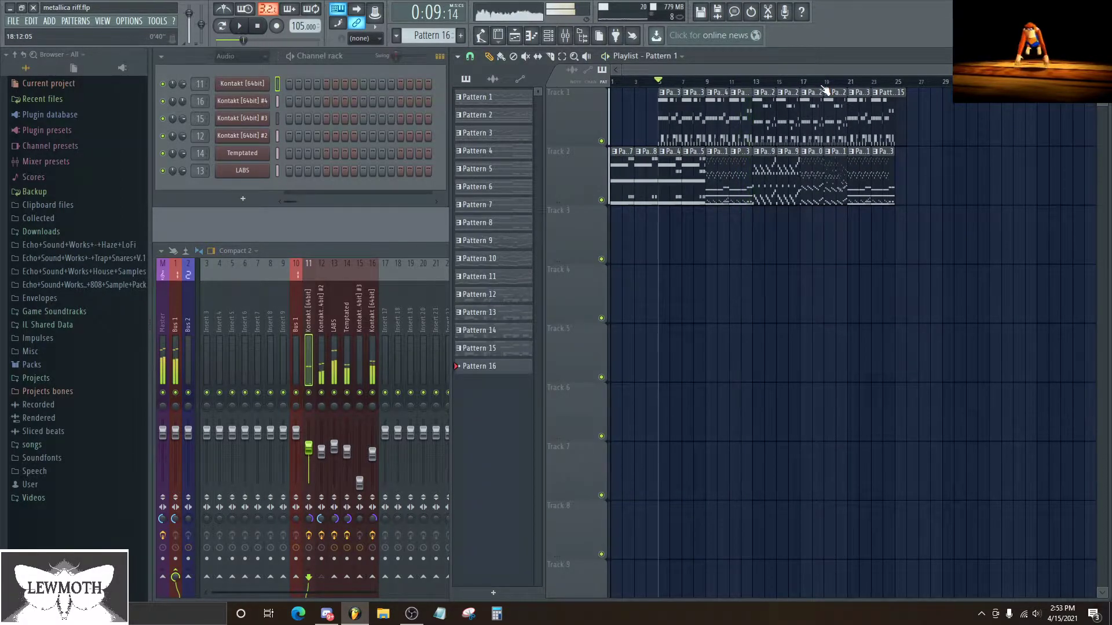
# Step: Stop playback so the song counter resets to 0:00:00
pyautogui.press('space')
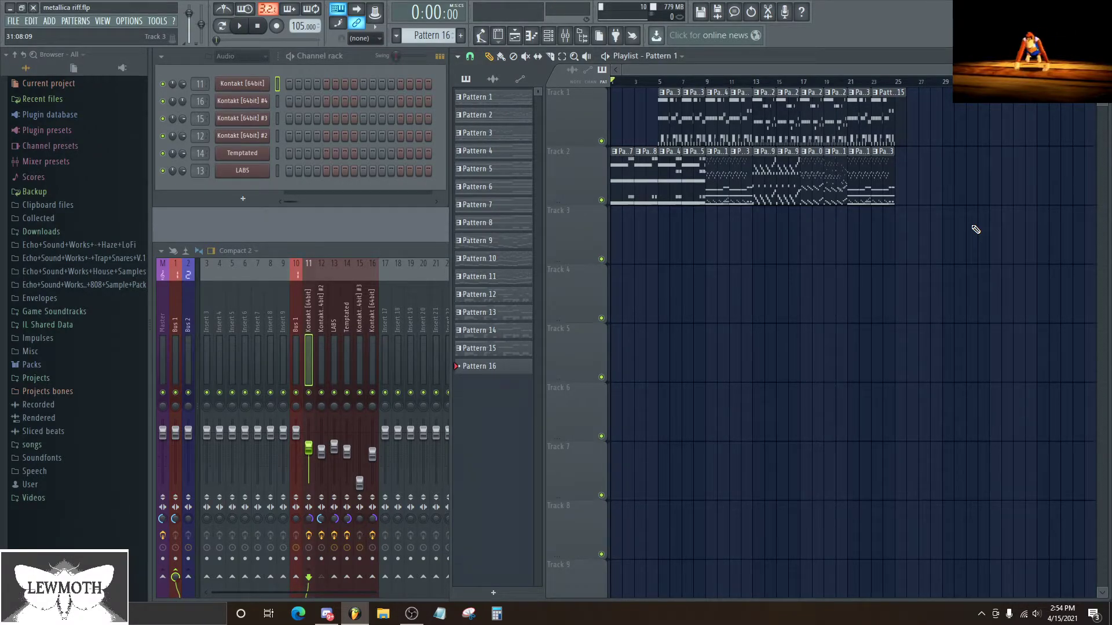
# Step: Show the Master channel's effects, briefly open SPAN, and set the position to bar 15
pyautogui.click(161, 321)
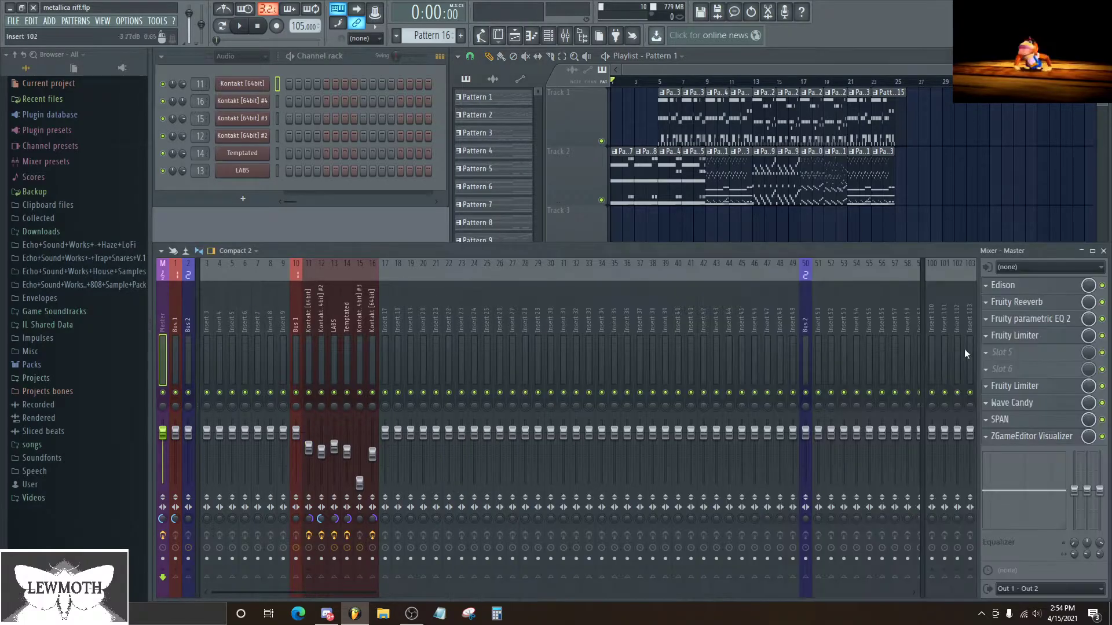
pyautogui.click(1028, 419)
pyautogui.click(1028, 420)
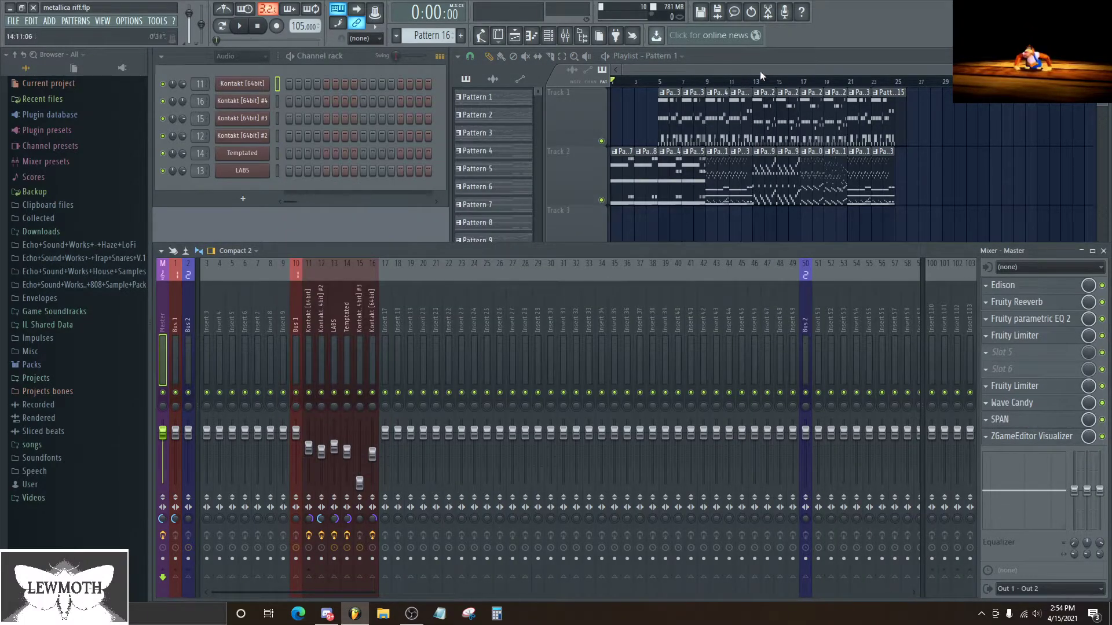
pyautogui.click(776, 81)
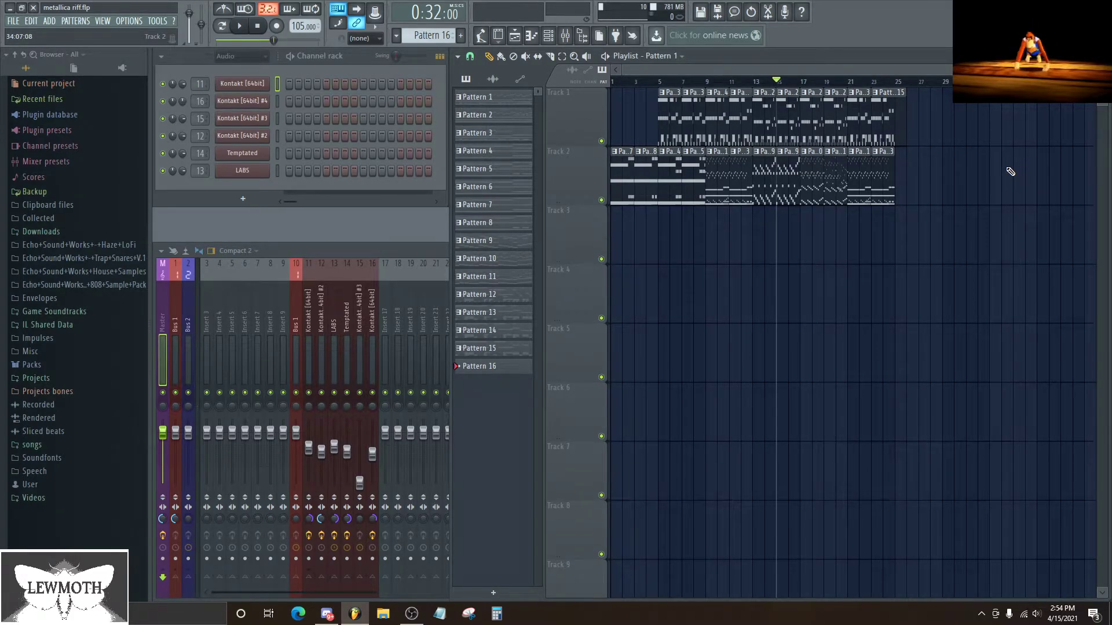
# Step: In the master Parametric EQ 2, boost band 3 to 5.7 dB at 304 Hz and band 6 to +3.9 dB near 10.5 kHz
pyautogui.click(162, 315)
pyautogui.click(1045, 320)
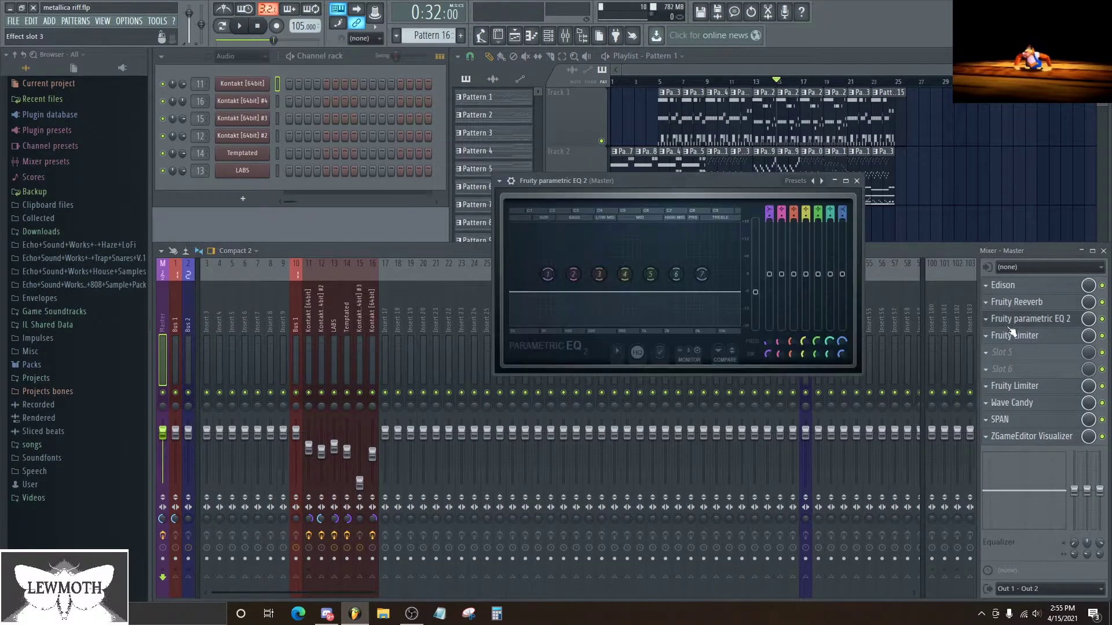
pyautogui.moveTo(599, 274); pyautogui.dragTo(599, 258)
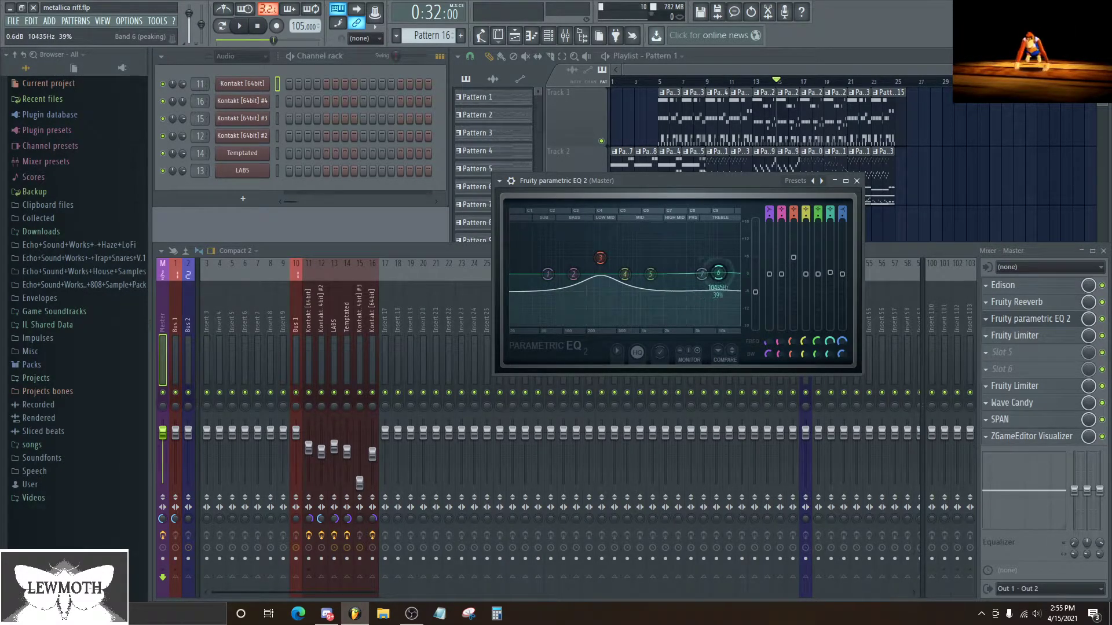
pyautogui.moveTo(718, 273); pyautogui.dragTo(712, 277)
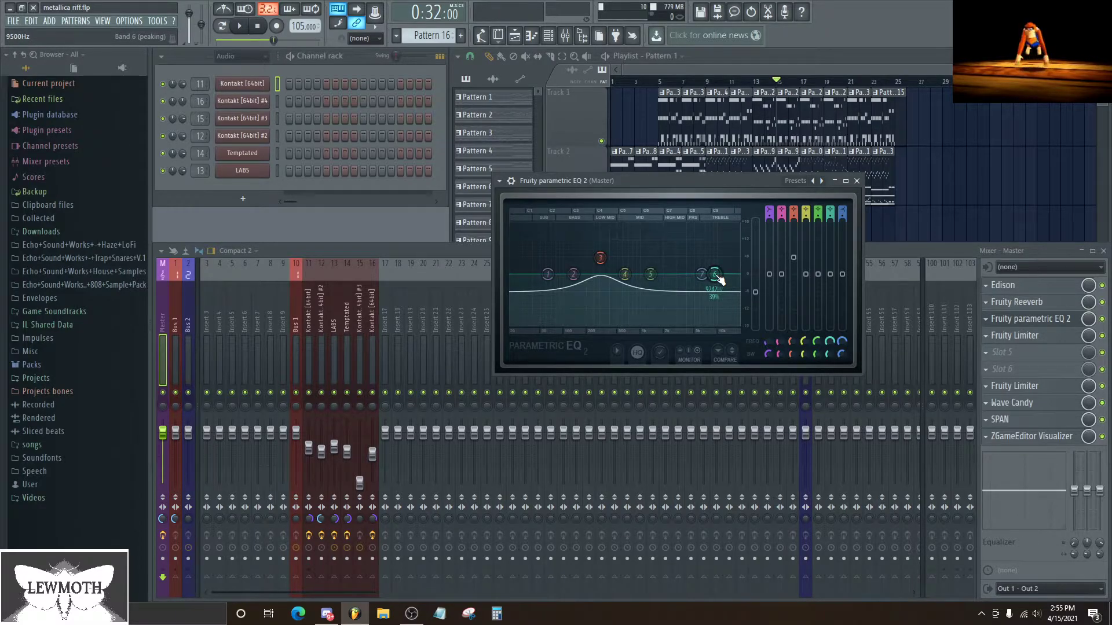
pyautogui.moveTo(714, 274); pyautogui.dragTo(709, 254)
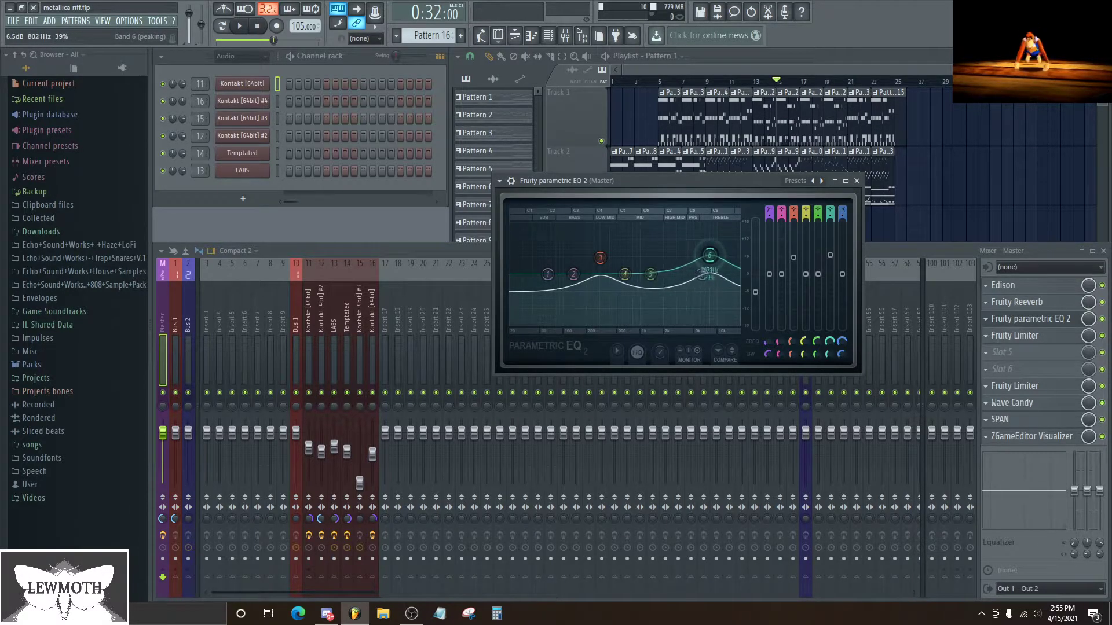
# Step: Audition the EQ boost by playing the riff briefly from bar 13
pyautogui.moveTo(723, 375); pyautogui.dragTo(535, 361)
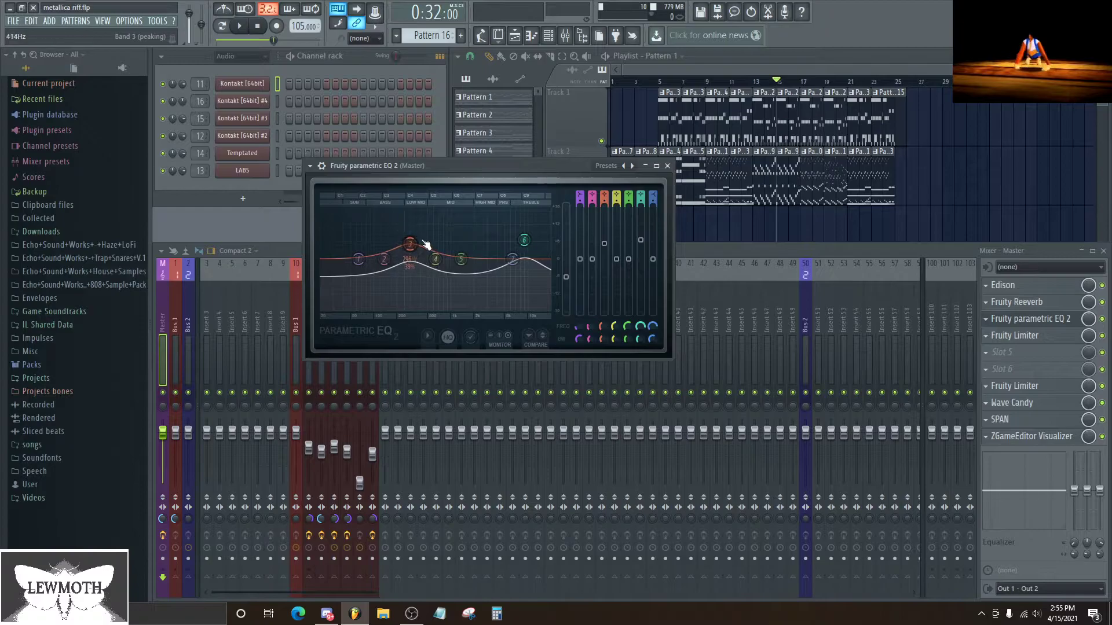
pyautogui.moveTo(775, 86); pyautogui.dragTo(752, 87)
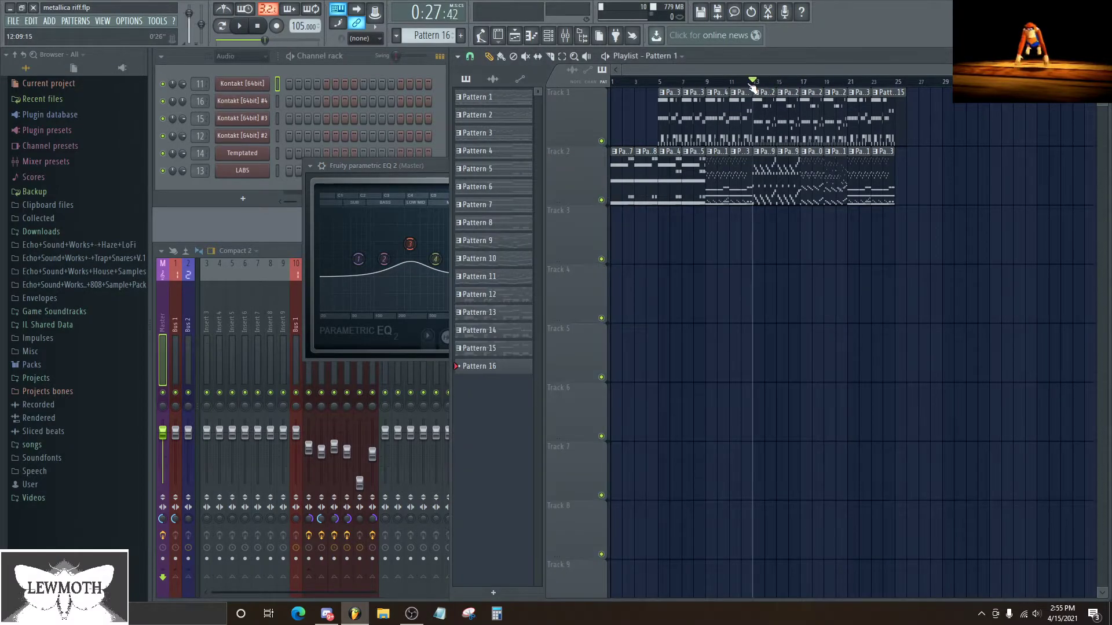
pyautogui.press('space')
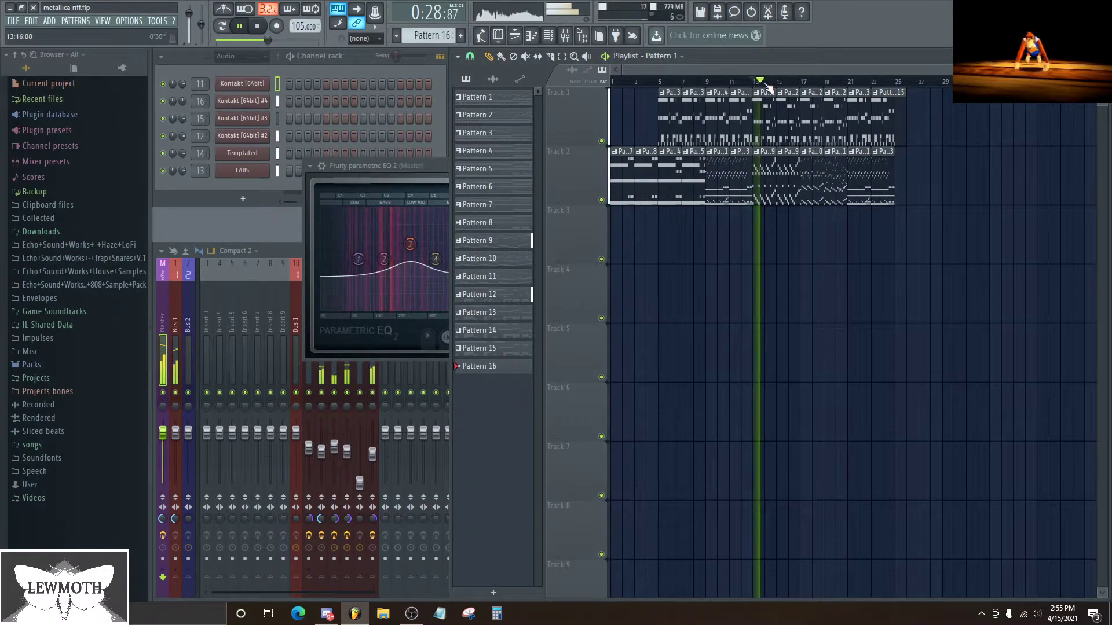
pyautogui.press('space')
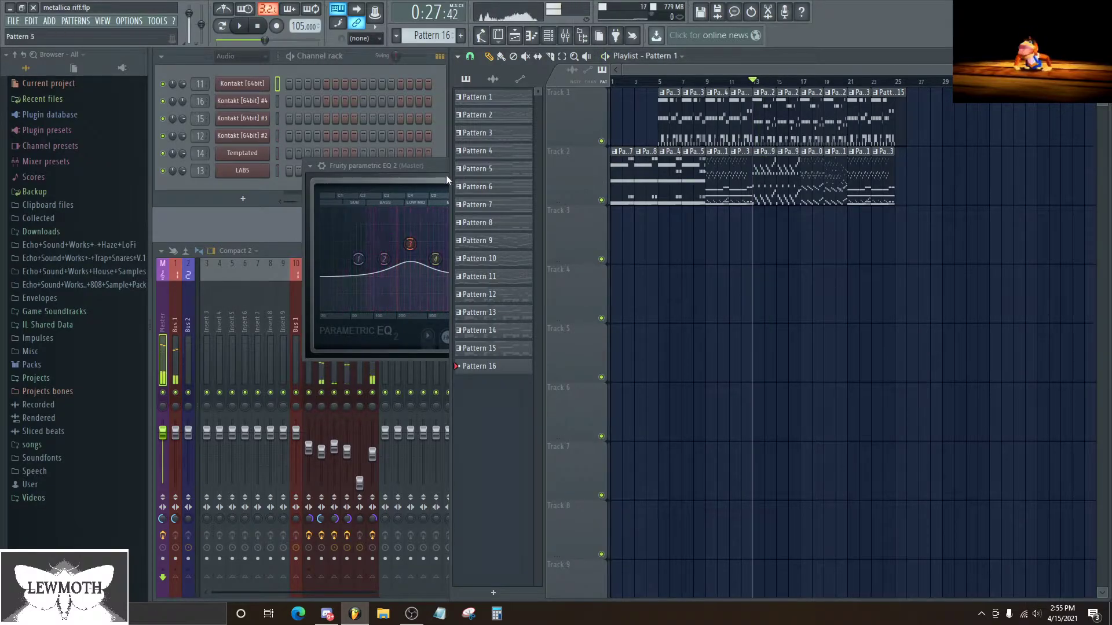
# Step: Reset EQ bands 3 and 6 back to flat
pyautogui.moveTo(438, 165); pyautogui.dragTo(418, 138)
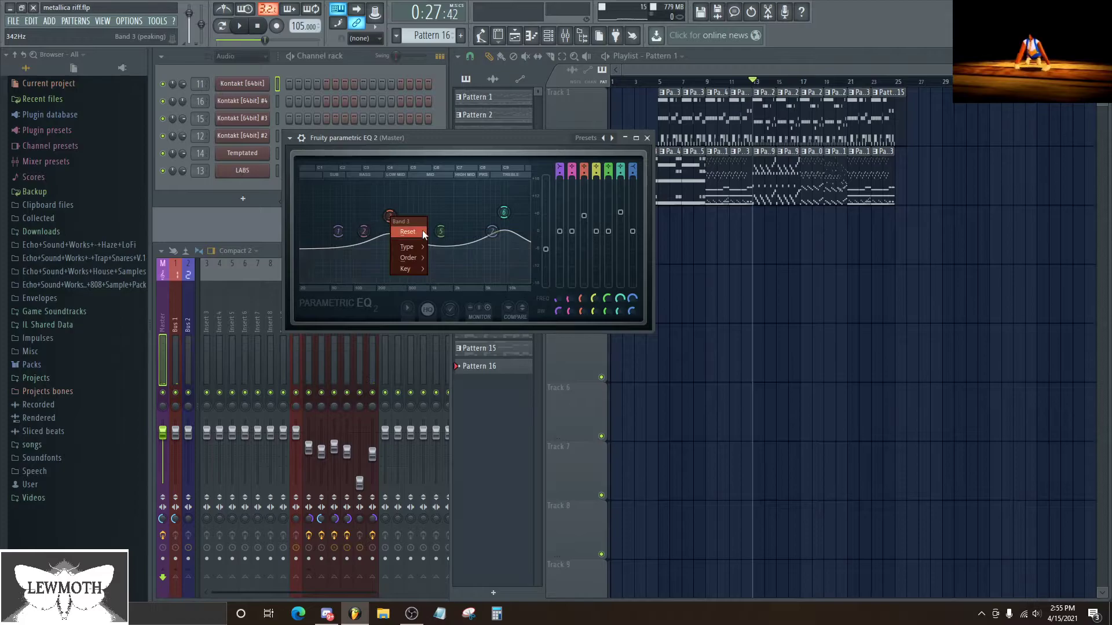
pyautogui.click(408, 231)
pyautogui.rightClick(504, 213)
pyautogui.click(520, 228)
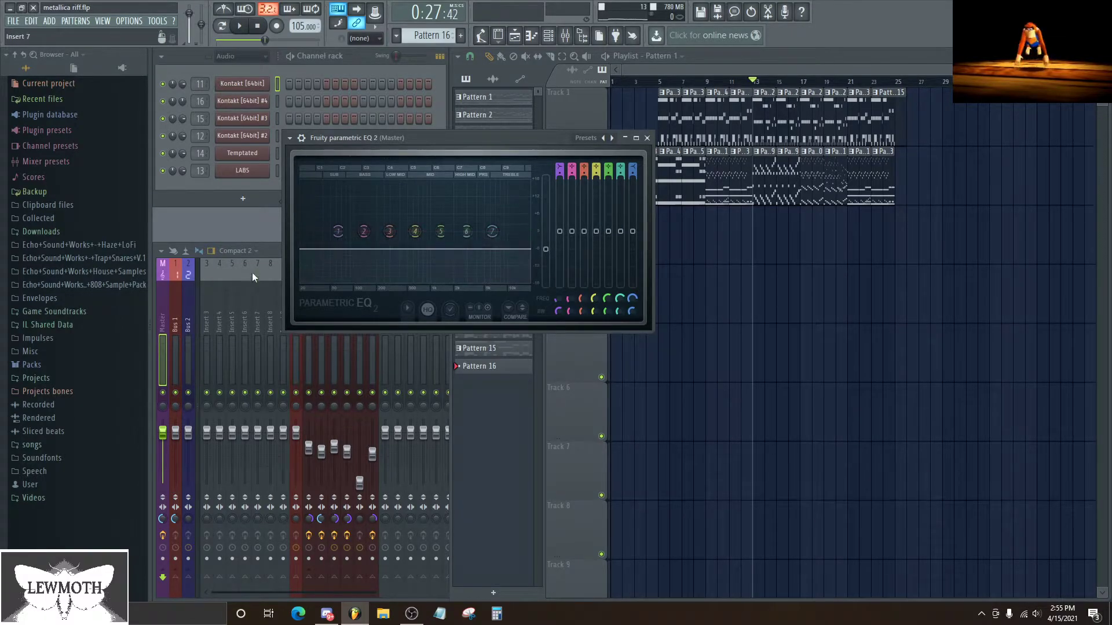
pyautogui.click(151, 319)
# Step: Open SPAN on the master over the mixer and watch the spectrum during three short plays
pyautogui.click(1034, 420)
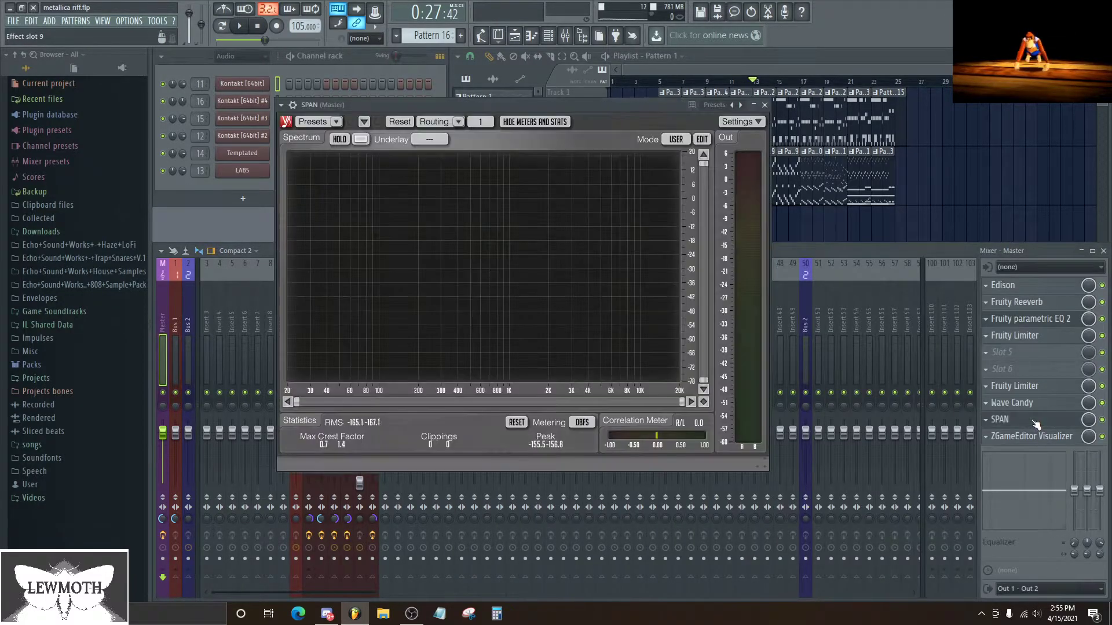
pyautogui.moveTo(577, 104); pyautogui.dragTo(455, 53)
pyautogui.press('space')
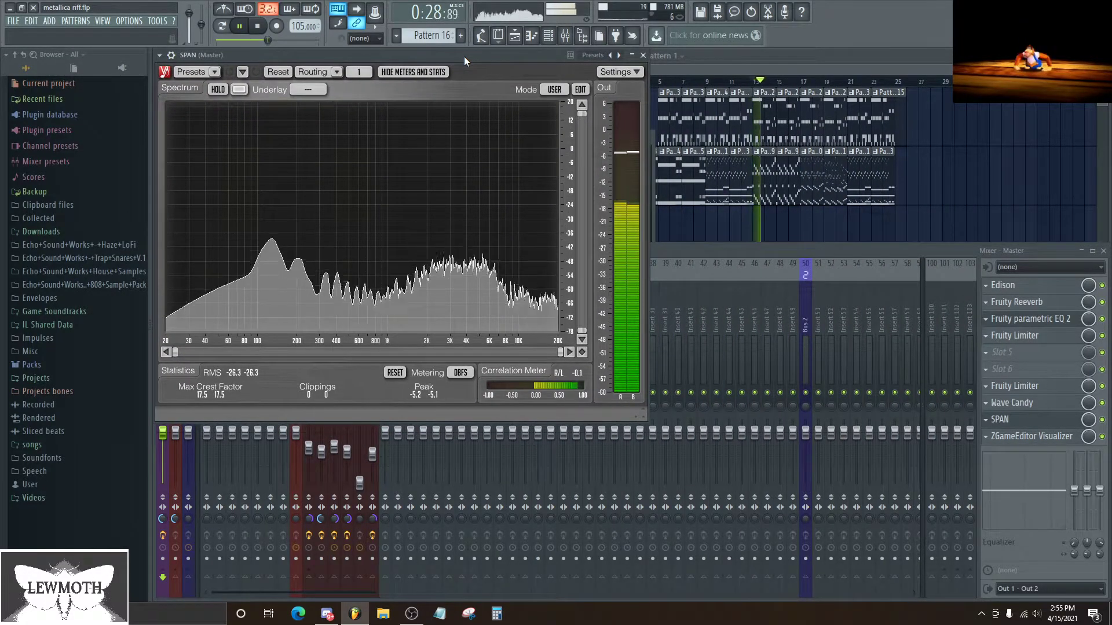
pyautogui.press('space')
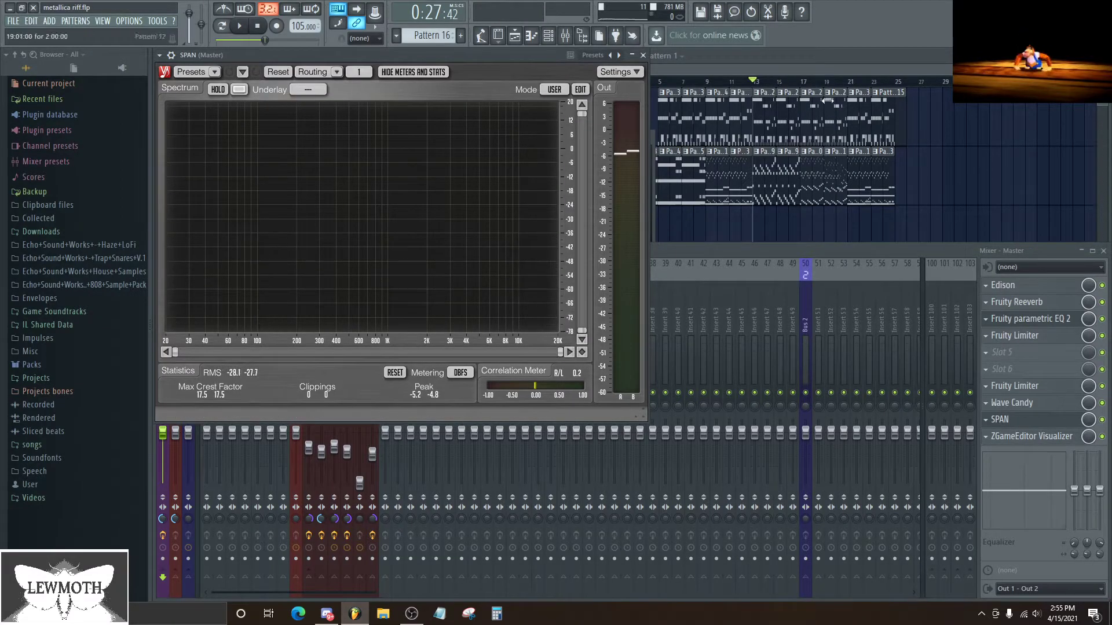
pyautogui.press('space')
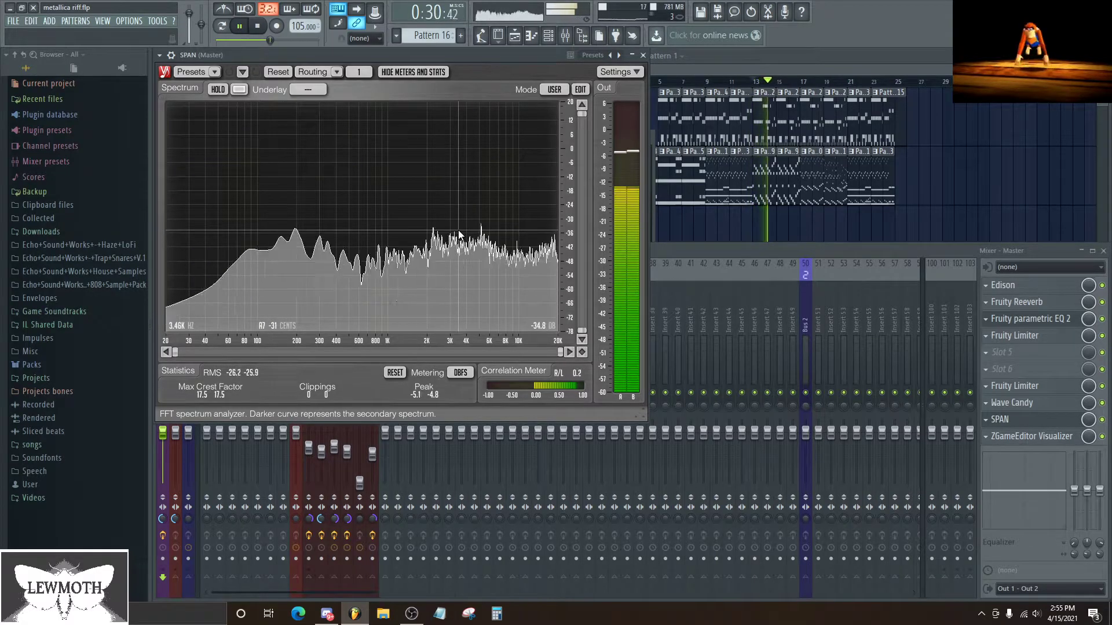
pyautogui.press('space')
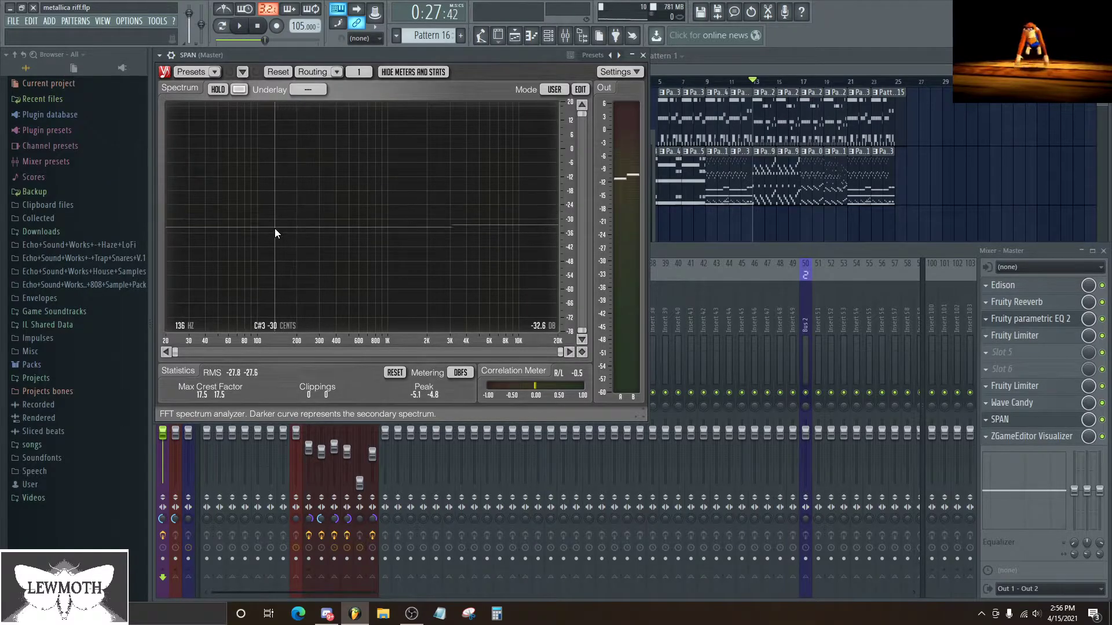
pyautogui.press('space')
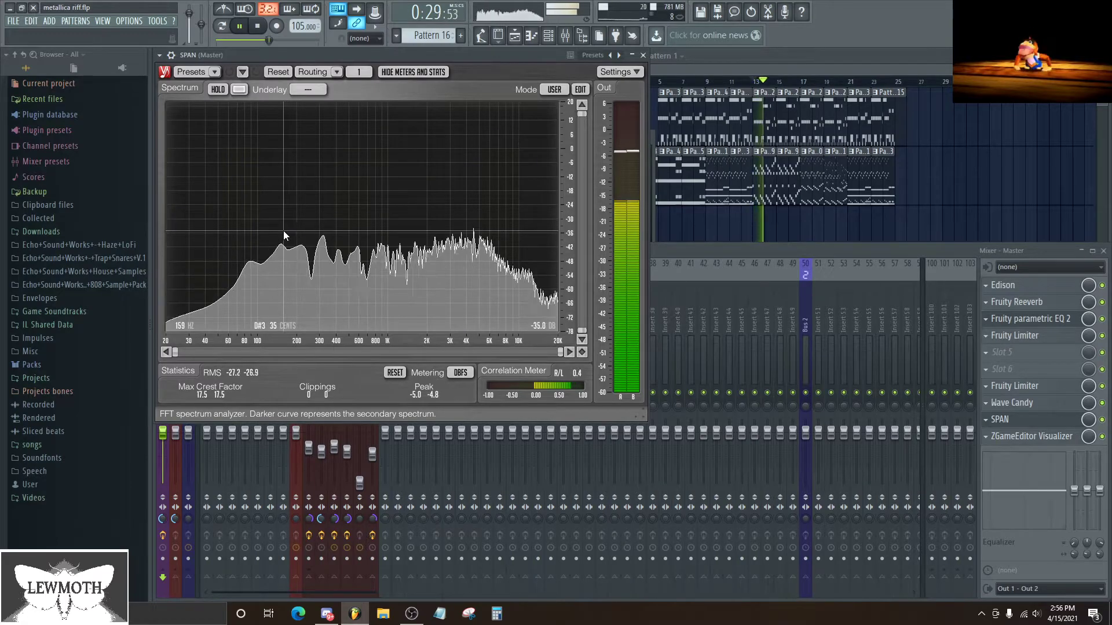
pyautogui.press('space')
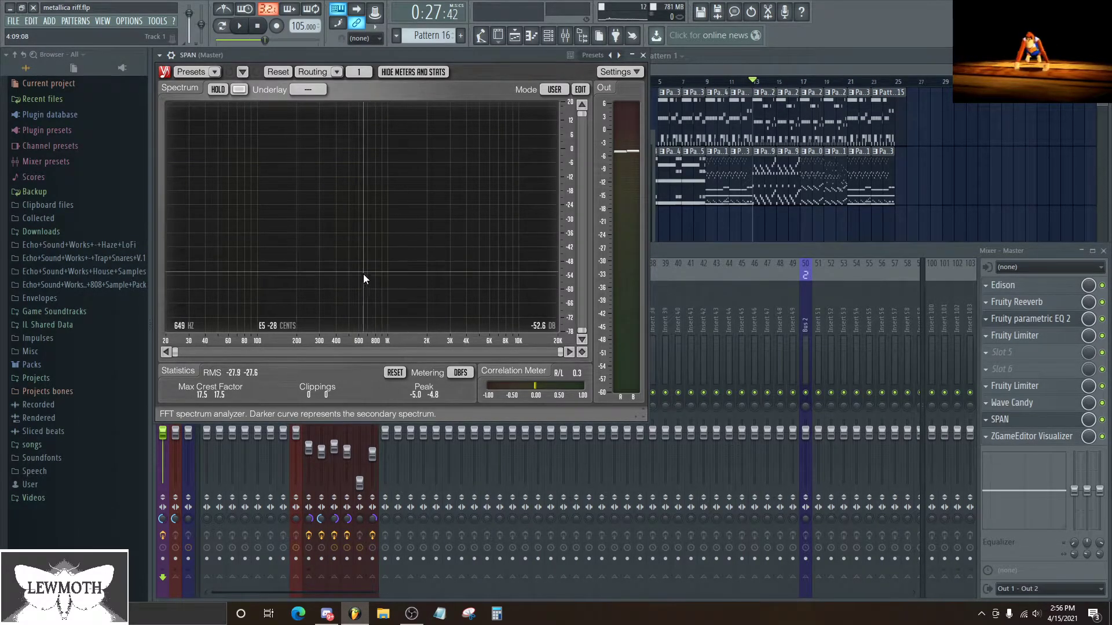
# Step: Play the riff from bar 5, jumping to about bar 21, while watching SPAN, then stop
pyautogui.click(872, 84)
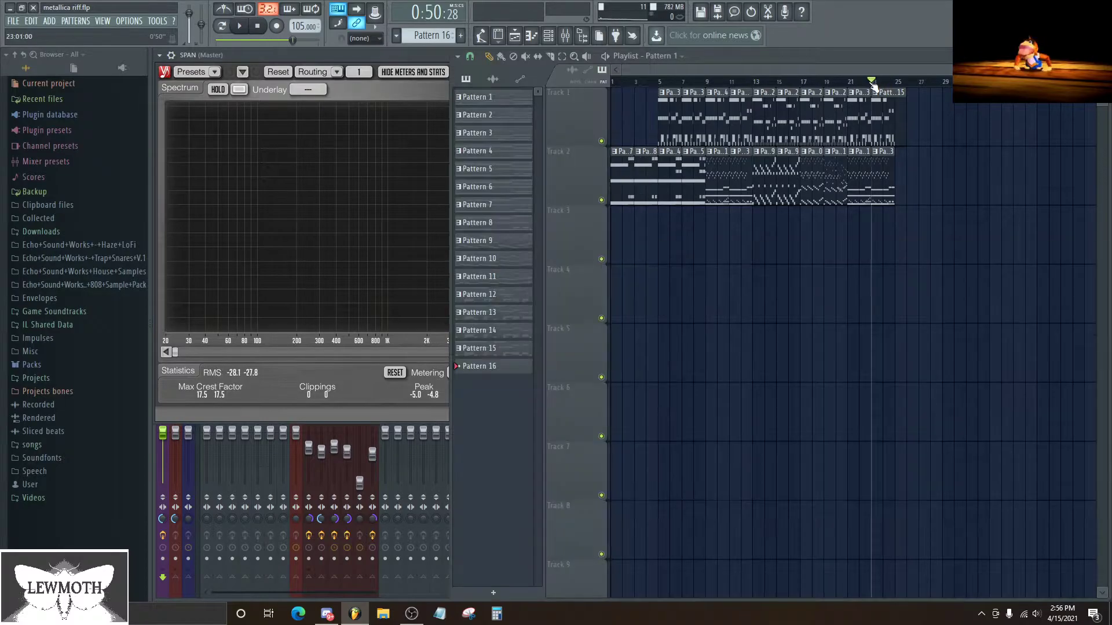
pyautogui.moveTo(438, 52); pyautogui.dragTo(440, 233)
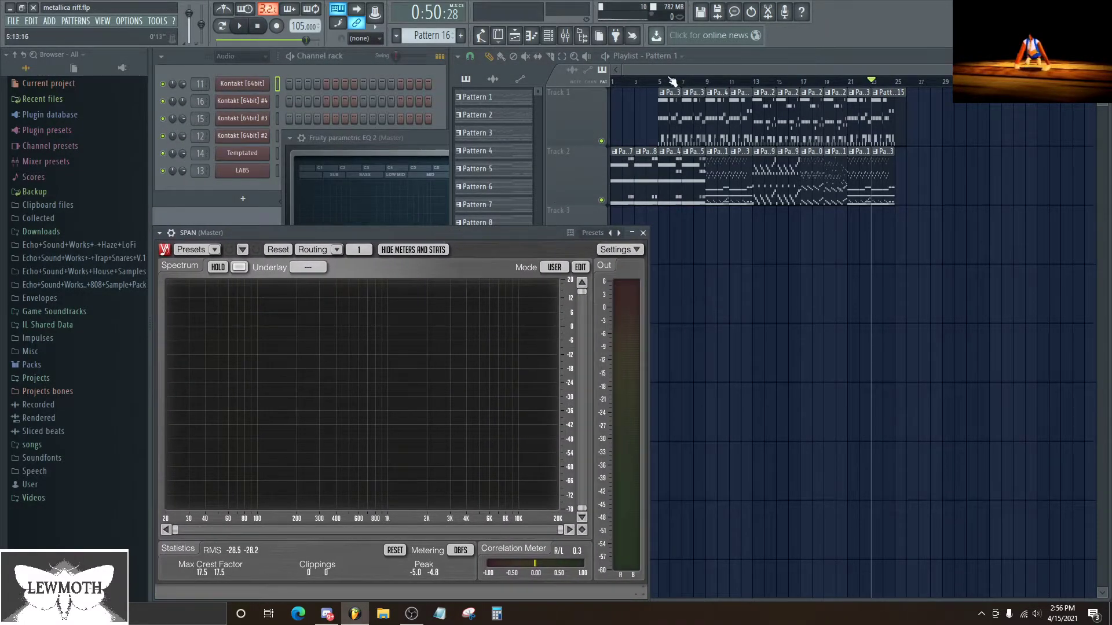
pyautogui.click(669, 87)
pyautogui.press('space')
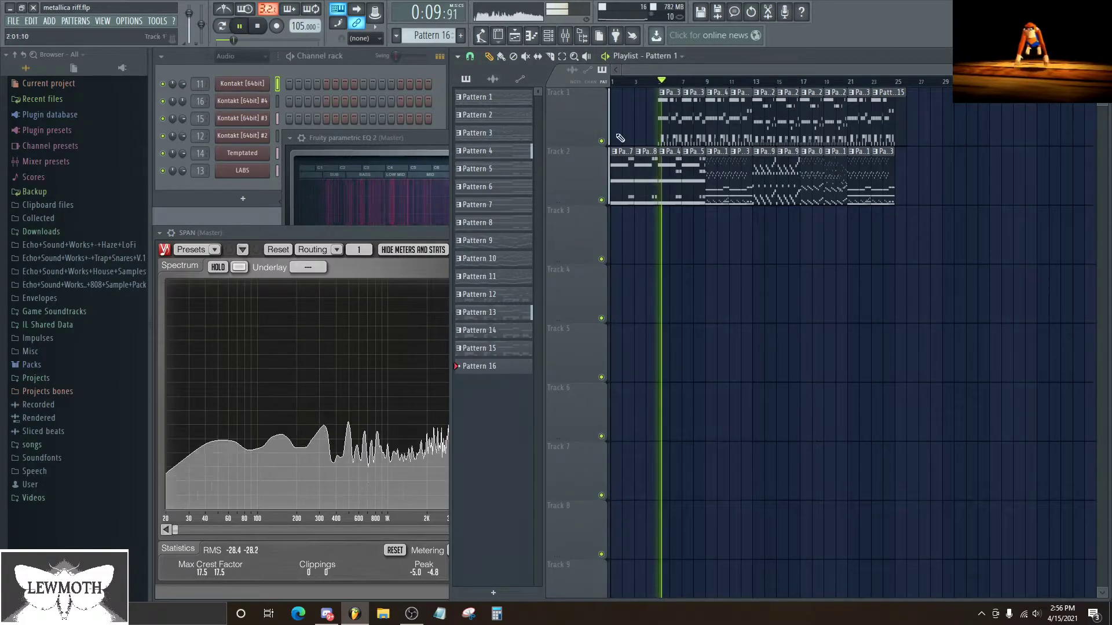
pyautogui.click(418, 232)
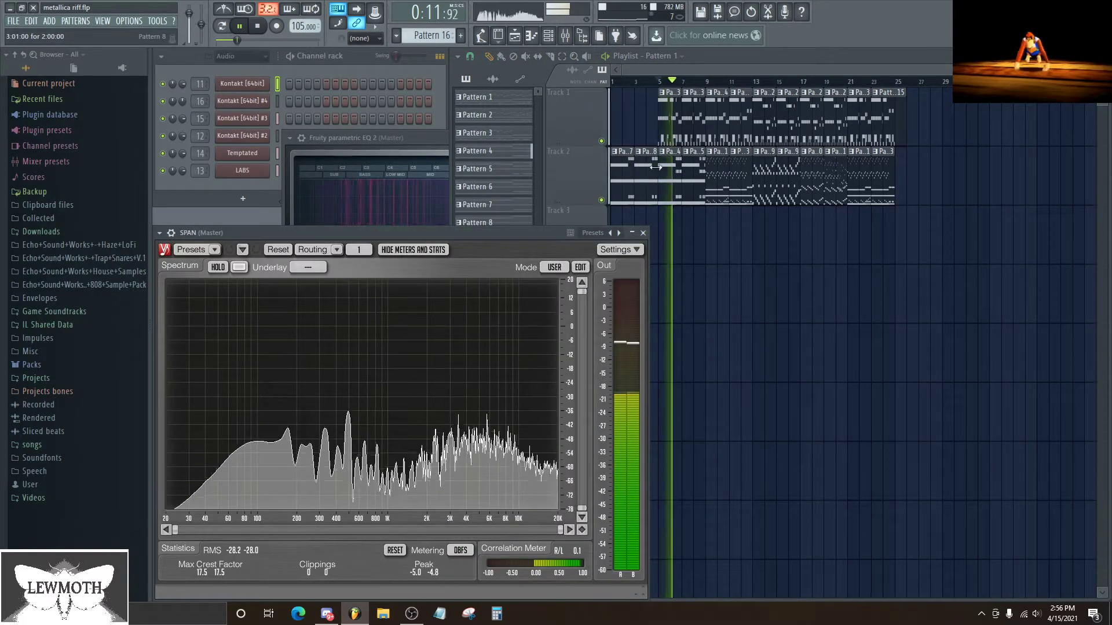
pyautogui.click(850, 82)
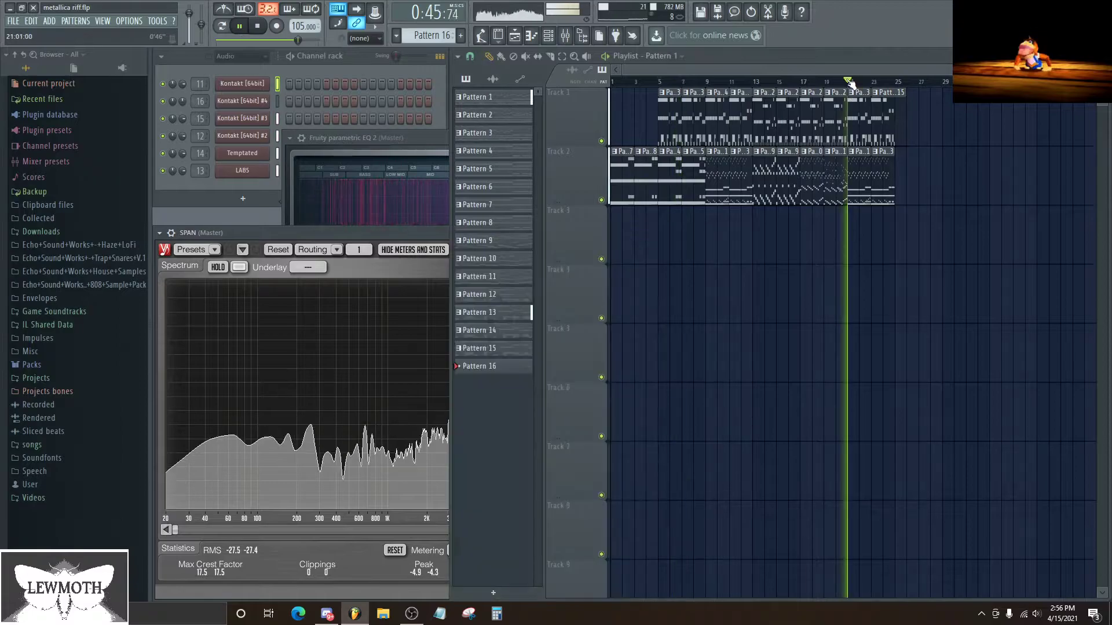
pyautogui.click(434, 237)
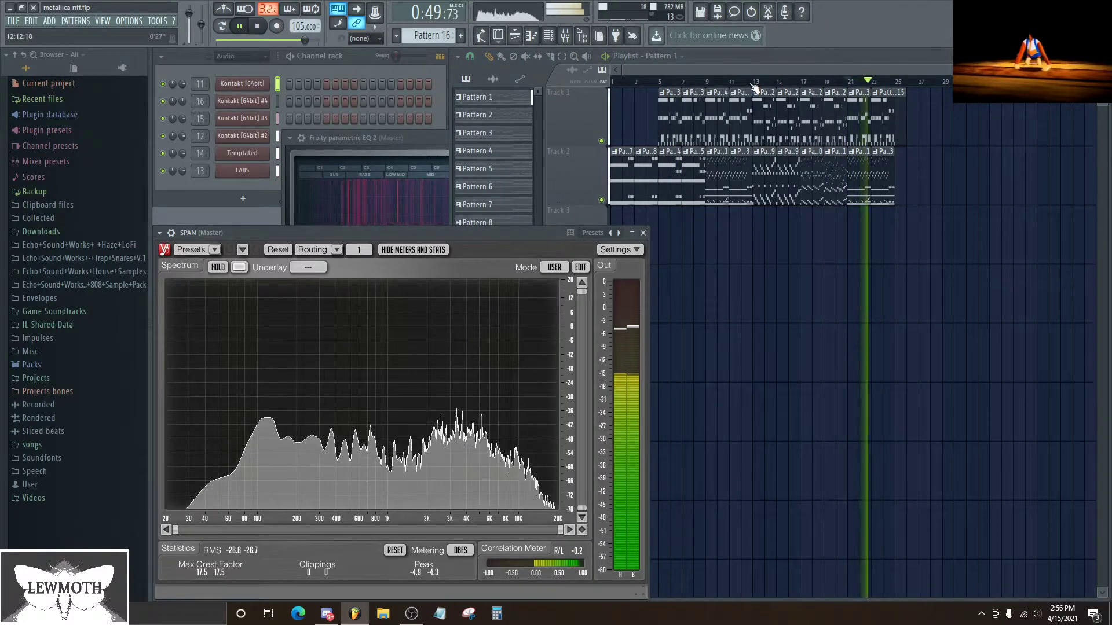
pyautogui.press('space')
# Step: Bring up the mixer, arrange the EQ and SPAN windows, and briefly play the riff
pyautogui.press('F9')
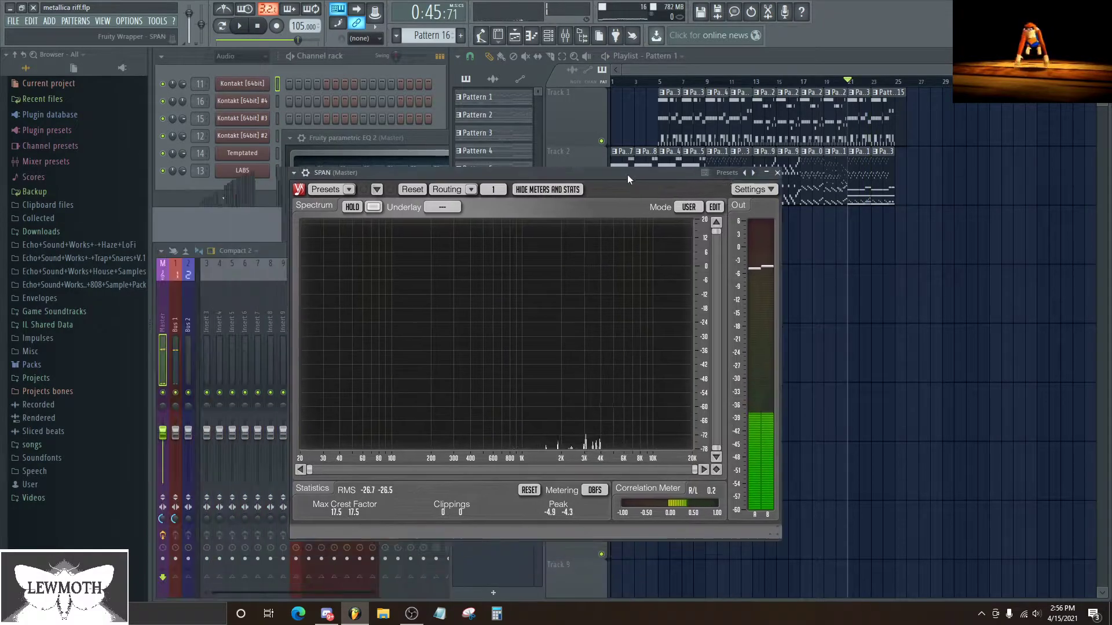
pyautogui.moveTo(440, 138); pyautogui.dragTo(312, 238)
pyautogui.moveTo(794, 144); pyautogui.dragTo(759, 108)
pyautogui.press('space')
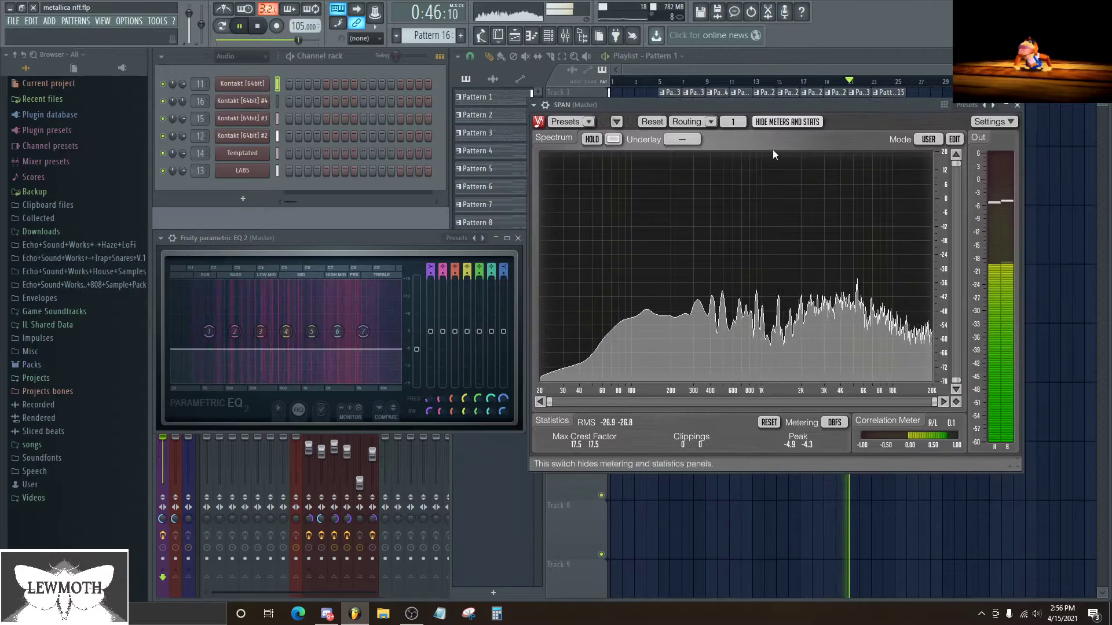
pyautogui.press('space')
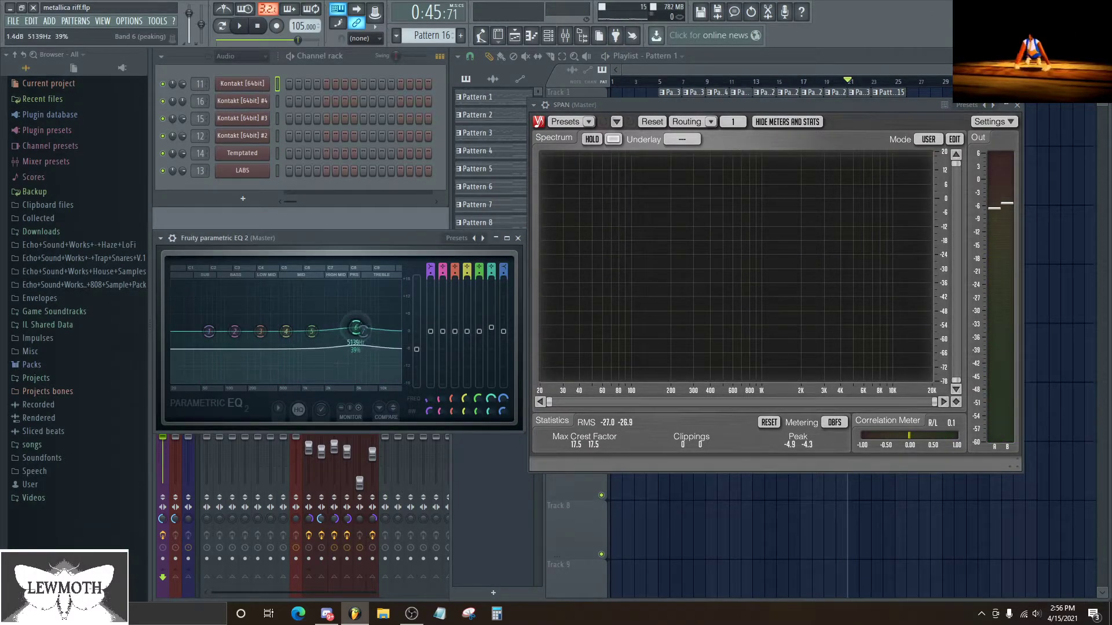
# Step: Boost band 6 +3.7 dB near 4430 Hz and band 3 +3.7 dB at 196 Hz, then audition
pyautogui.moveTo(356, 328); pyautogui.dragTo(351, 321)
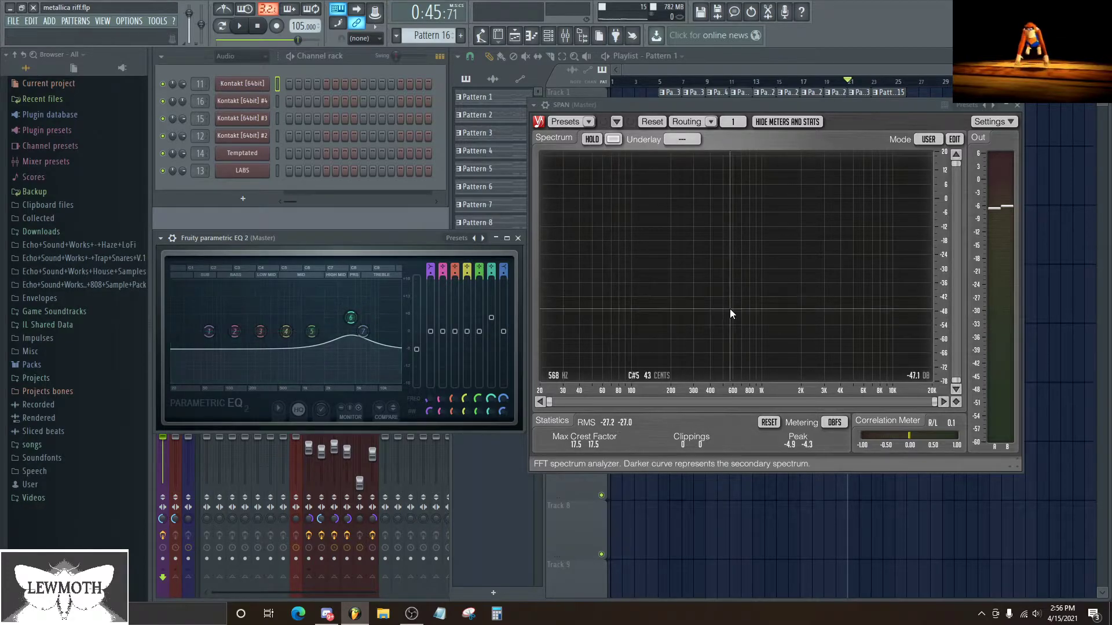
pyautogui.press('space')
pyautogui.press('space')
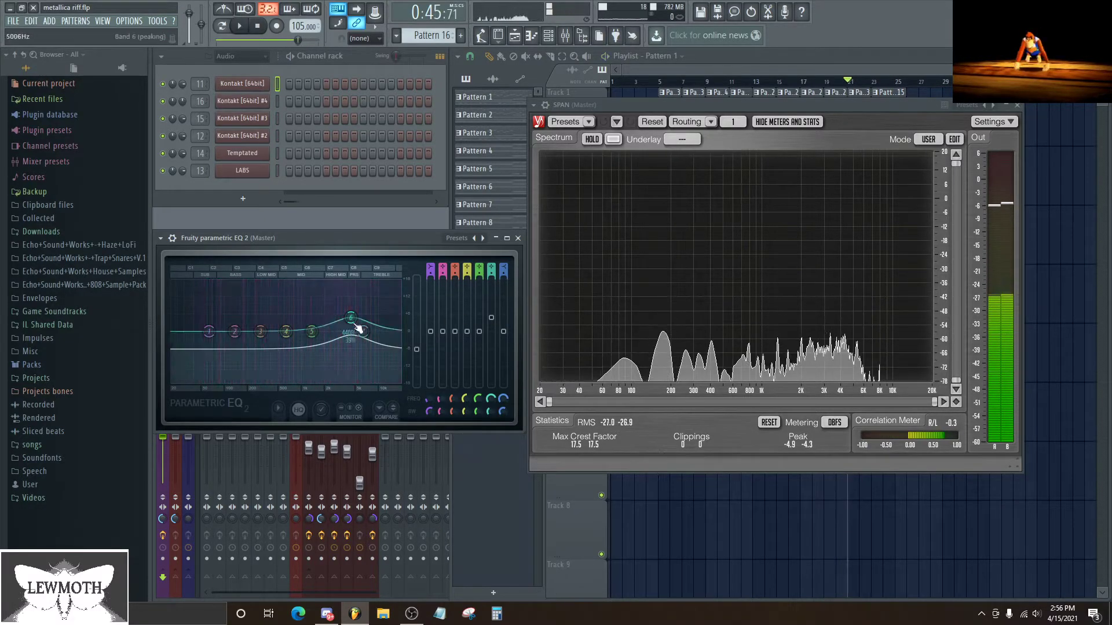
pyautogui.moveTo(260, 331); pyautogui.dragTo(248, 315)
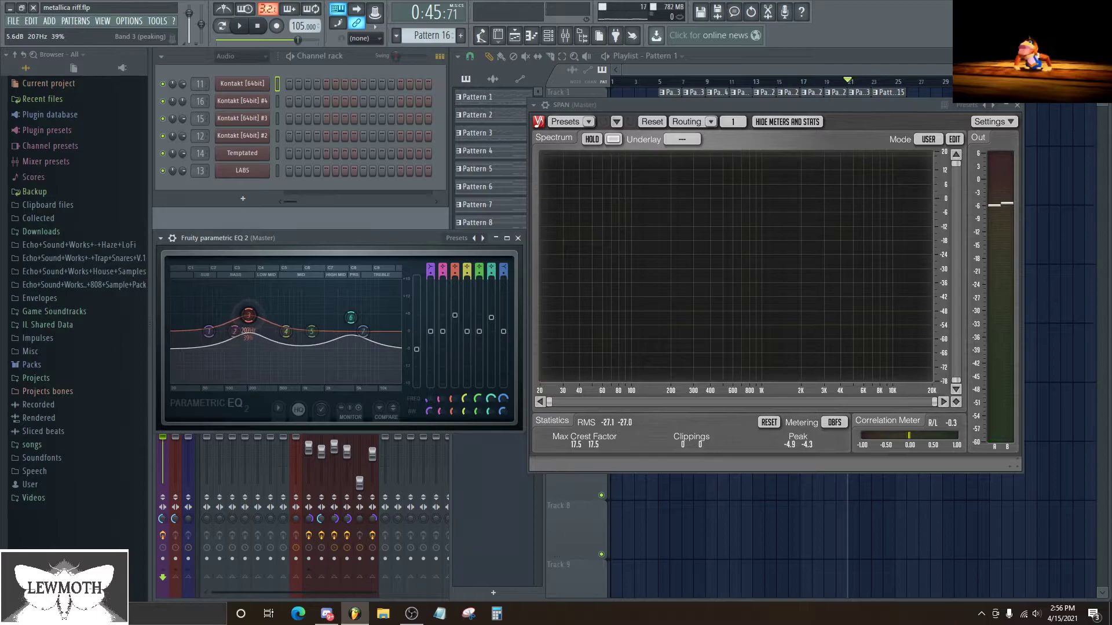
pyautogui.press('space')
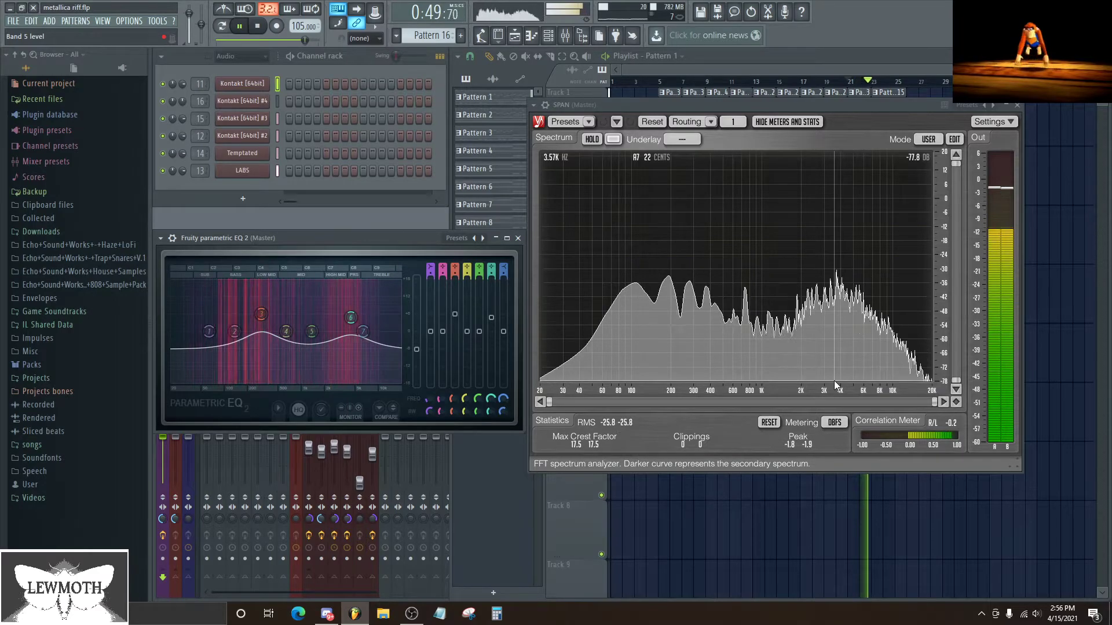
pyautogui.press('space')
# Step: Reset bands 3 and 6 back to 0 dB
pyautogui.rightClick(274, 315)
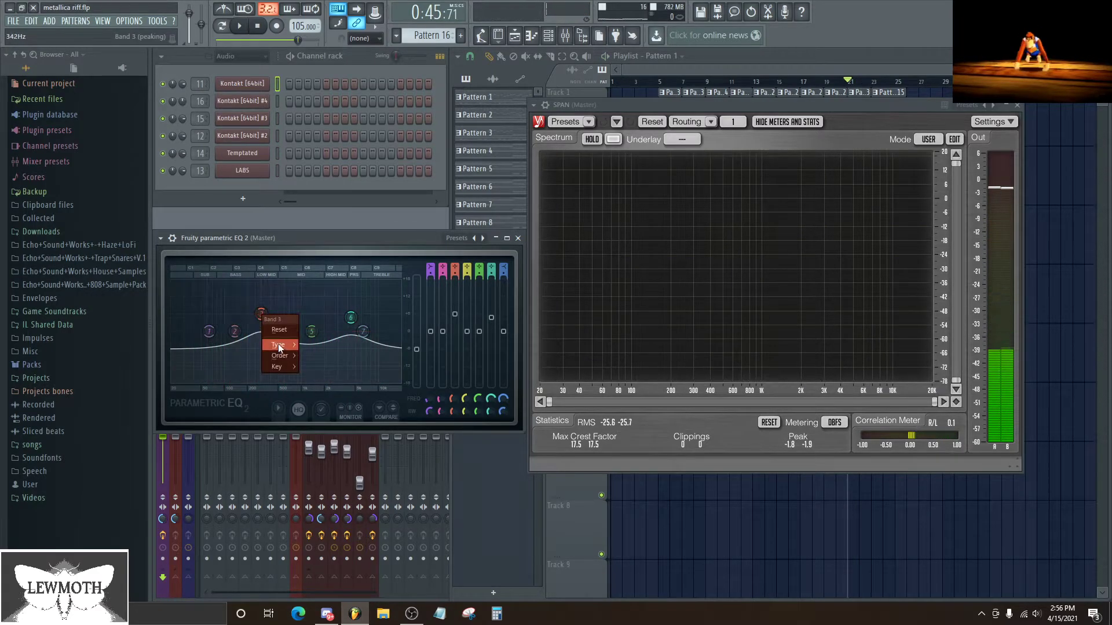
pyautogui.click(287, 332)
pyautogui.rightClick(351, 317)
pyautogui.click(369, 333)
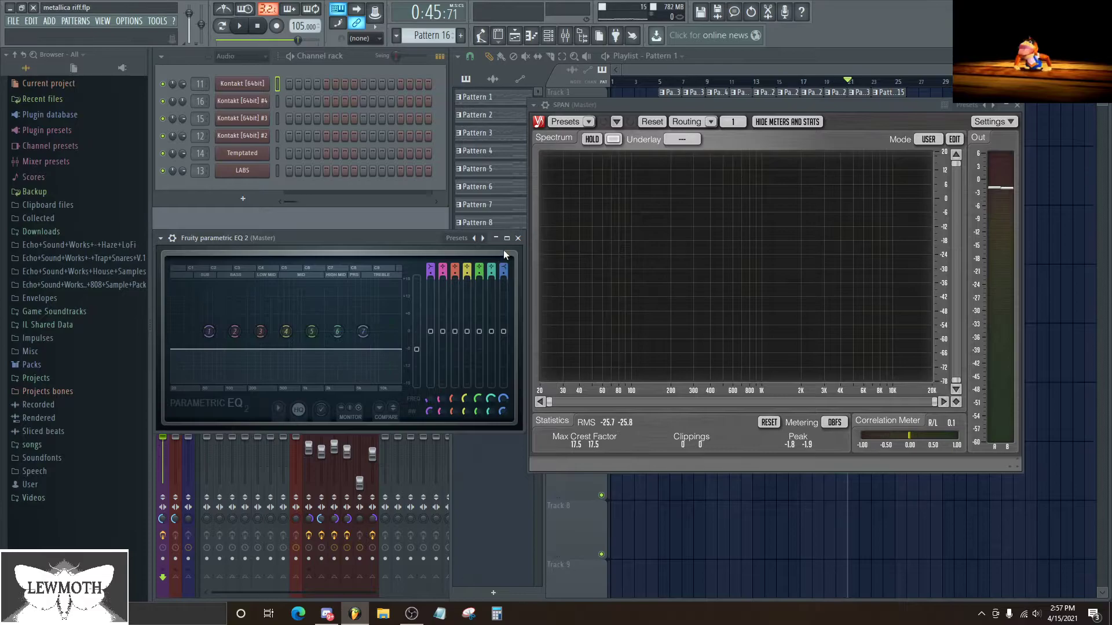
# Step: Try band 6 at 5.6 dB/3718 Hz and band 3 near 255 Hz, then reset both flat
pyautogui.moveTo(339, 329); pyautogui.dragTo(345, 315)
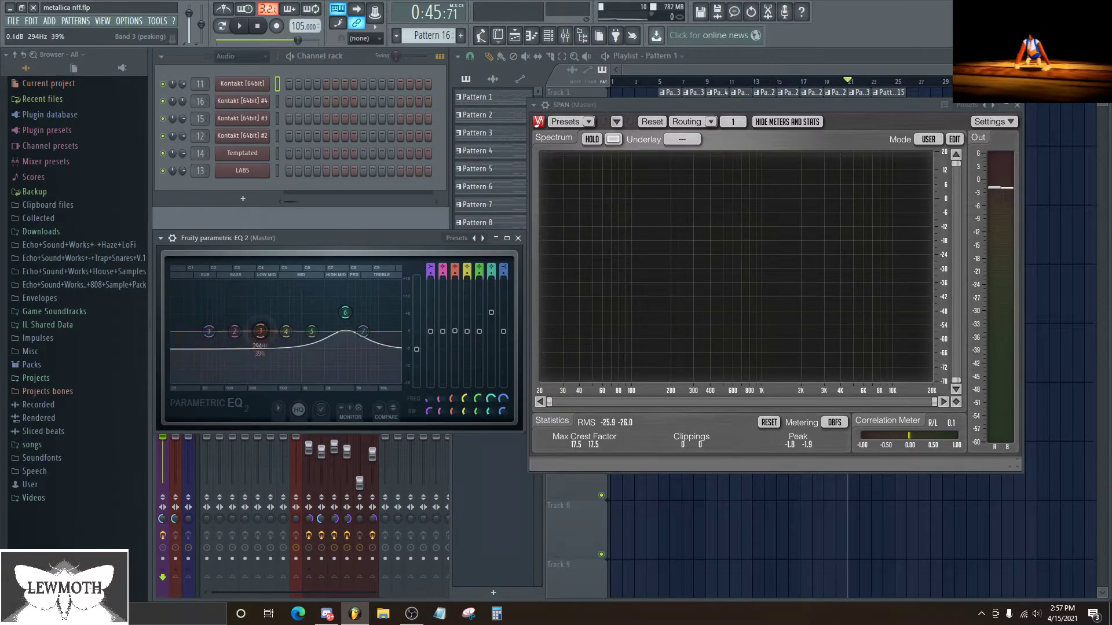
pyautogui.moveTo(260, 331); pyautogui.dragTo(252, 315)
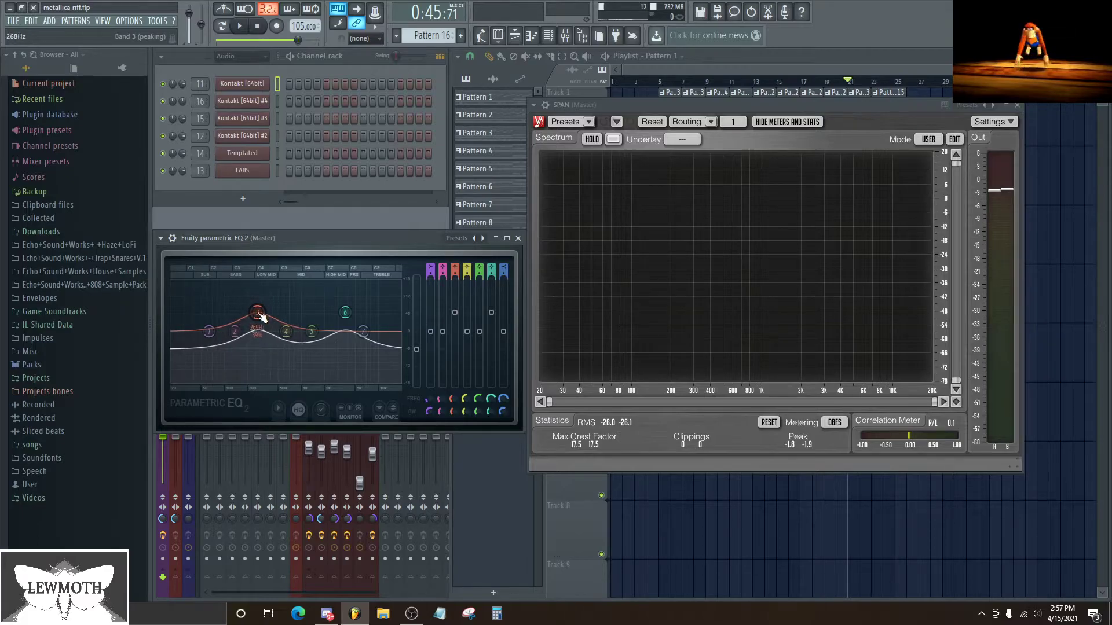
pyautogui.moveTo(254, 312); pyautogui.dragTo(256, 311)
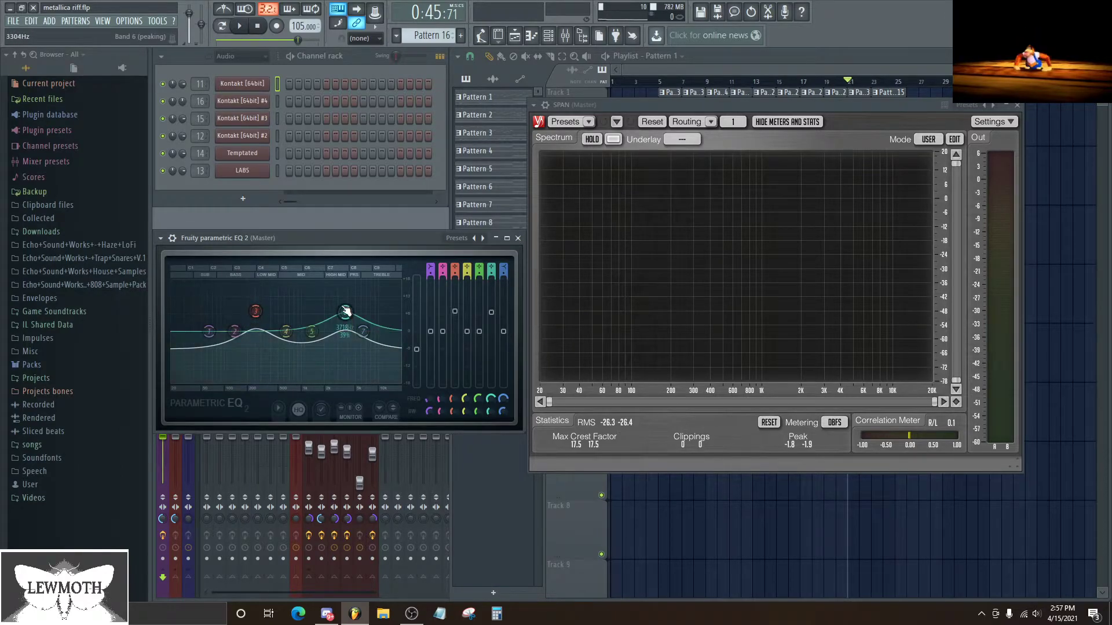
pyautogui.rightClick(255, 311)
pyautogui.click(272, 324)
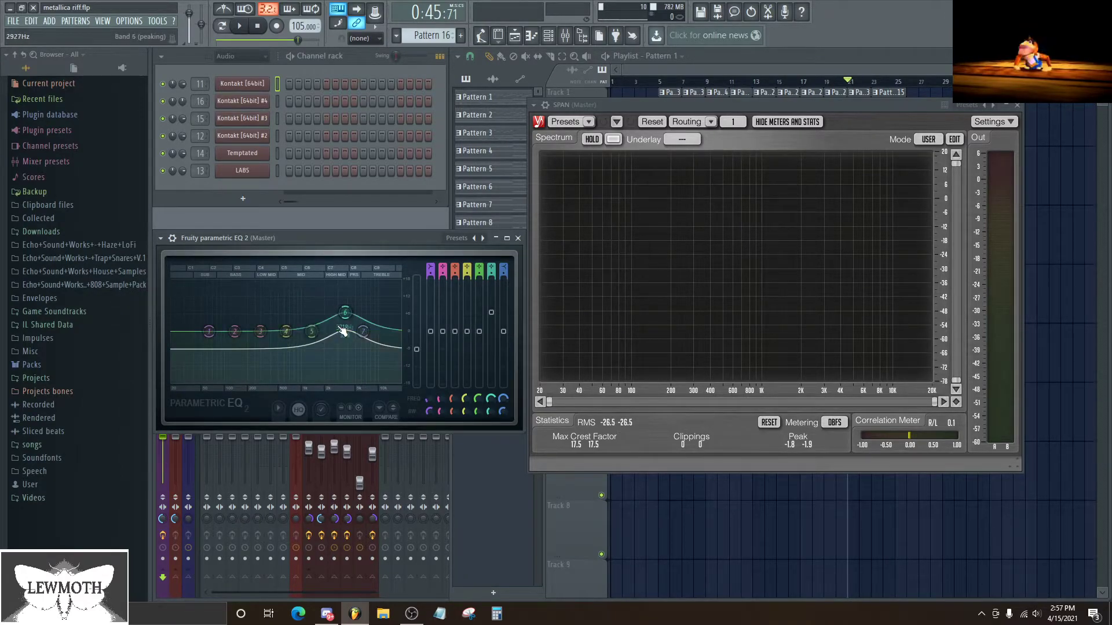
pyautogui.press('space')
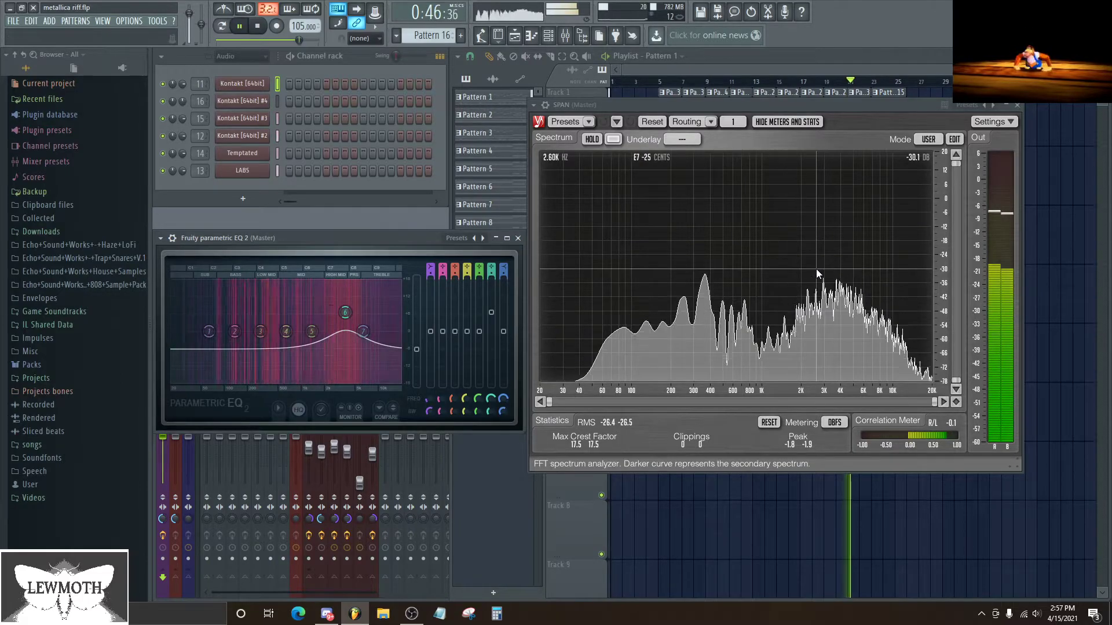
pyautogui.press('space')
pyautogui.rightClick(345, 313)
pyautogui.click(362, 326)
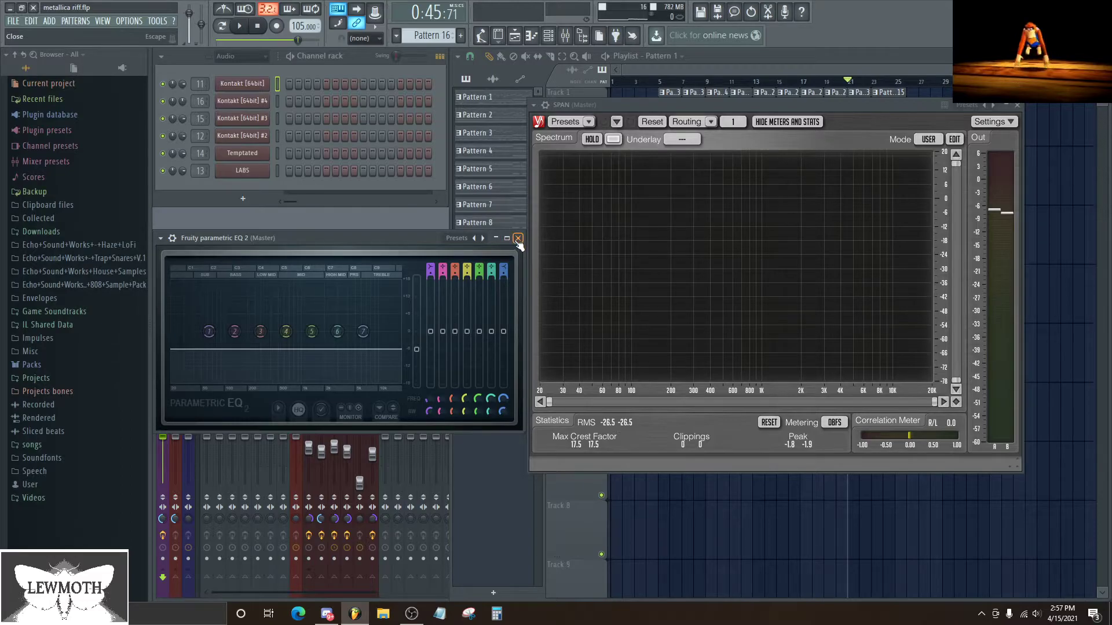
# Step: Close the parametric EQ window and rearrange the SPAN analyzer over the mixer
pyautogui.click(519, 238)
pyautogui.moveTo(764, 111); pyautogui.dragTo(393, 59)
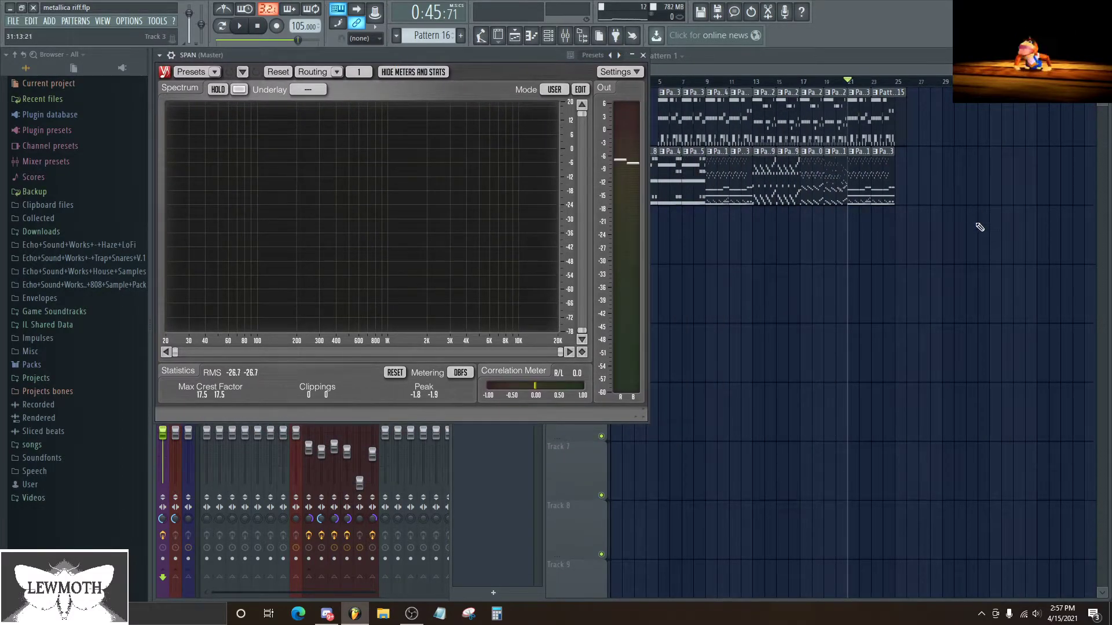
pyautogui.click(977, 249)
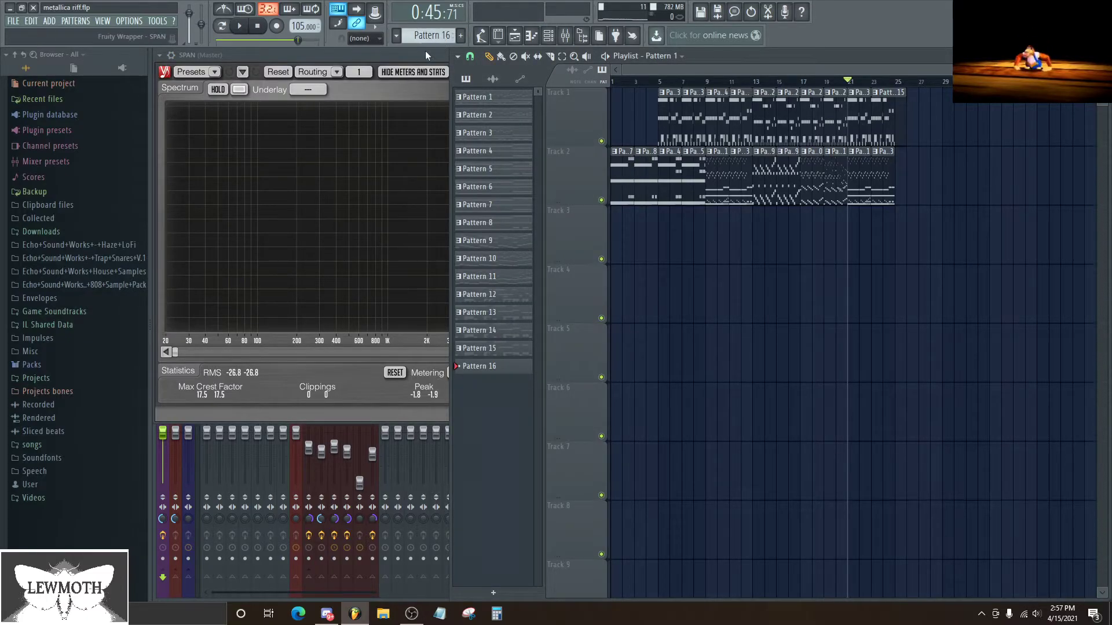
pyautogui.moveTo(422, 57); pyautogui.dragTo(594, 151)
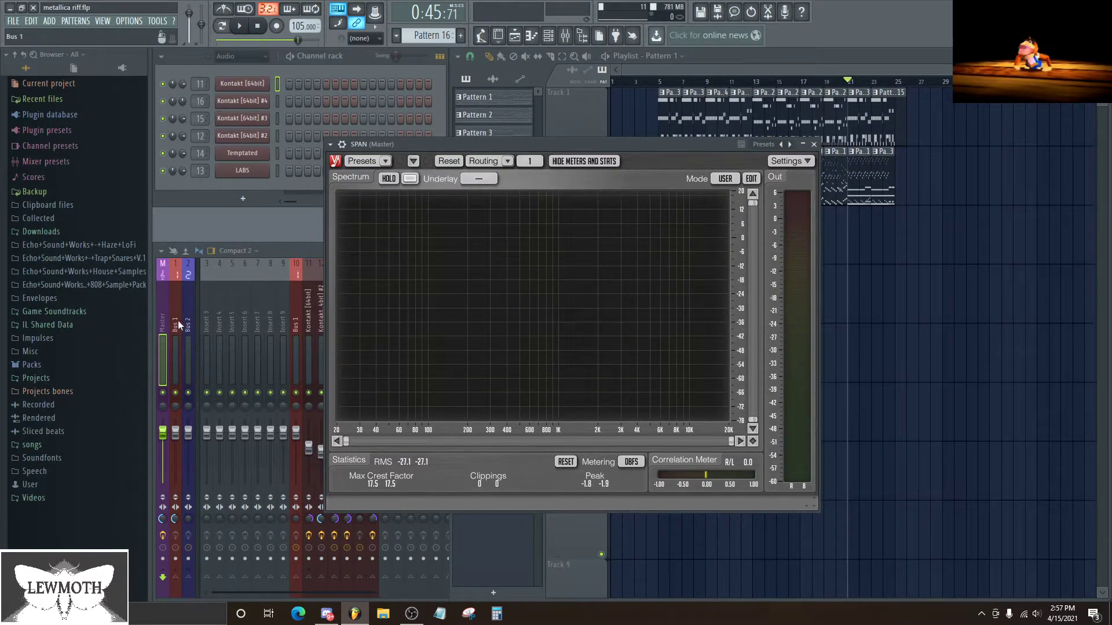
pyautogui.click(160, 328)
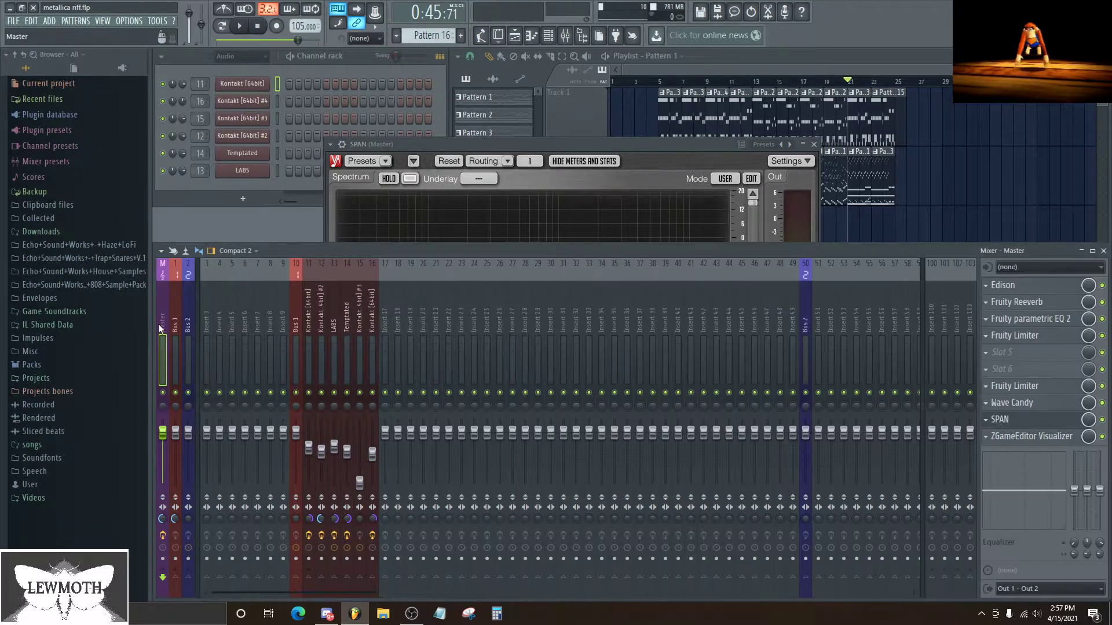
pyautogui.click(1031, 421)
pyautogui.moveTo(634, 140); pyautogui.dragTo(663, 55)
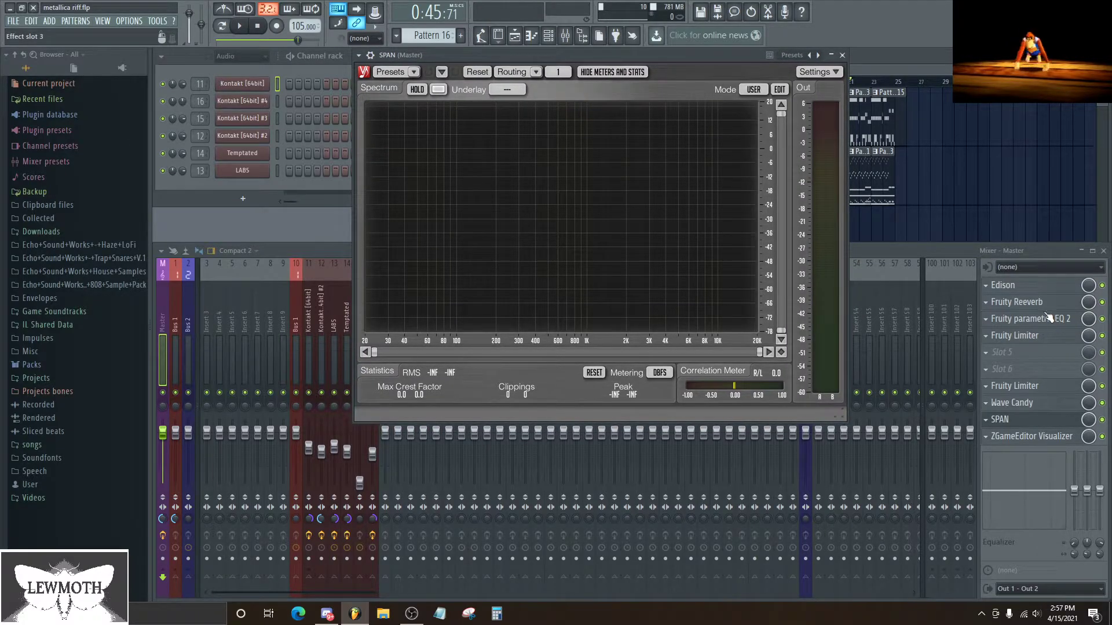
# Step: Load Fruity parametric EQ 2 into the master's empty fifth slot
pyautogui.click(1000, 354)
pyautogui.click(836, 479)
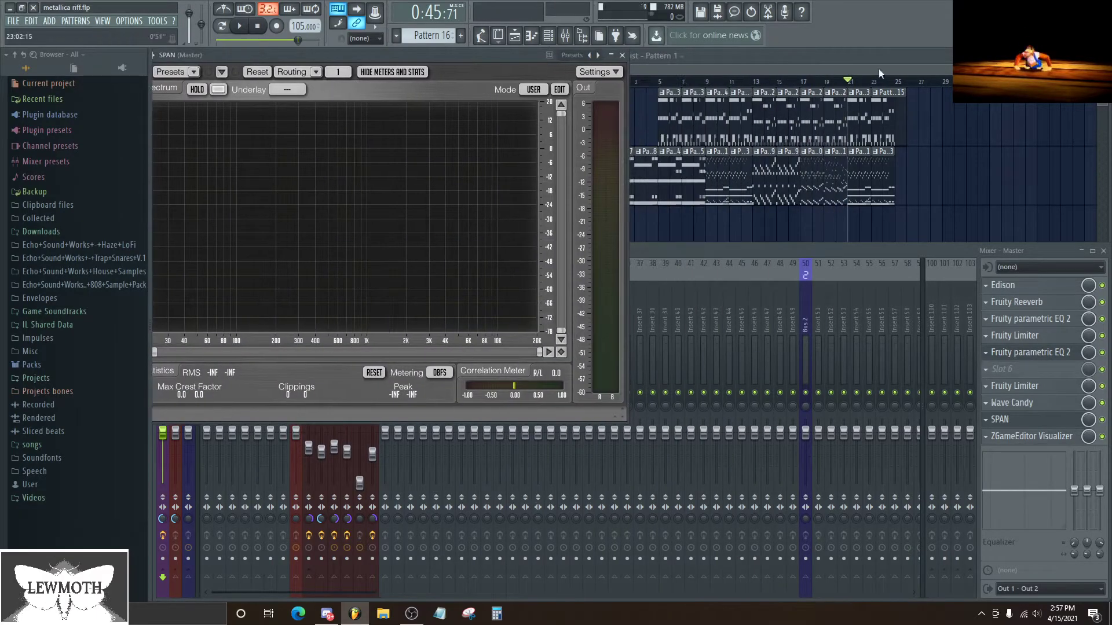
pyautogui.click(792, 83)
# Step: Set playback to start at bar 13, move SPAN and the EQ aside, and start playing
pyautogui.click(752, 85)
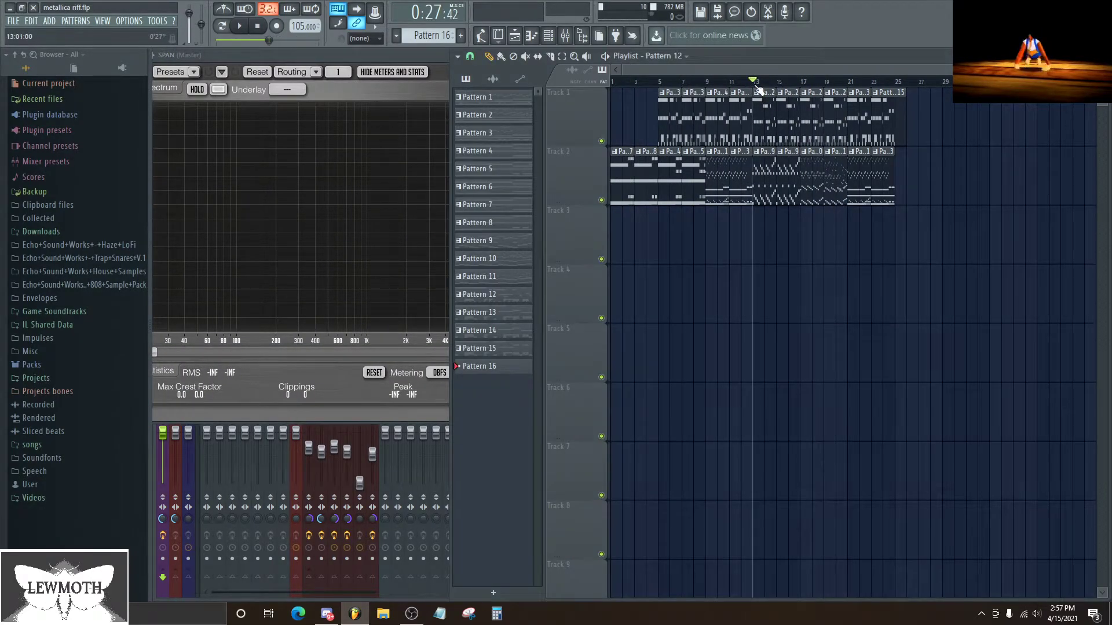
pyautogui.moveTo(335, 54); pyautogui.dragTo(794, 76)
pyautogui.press('space')
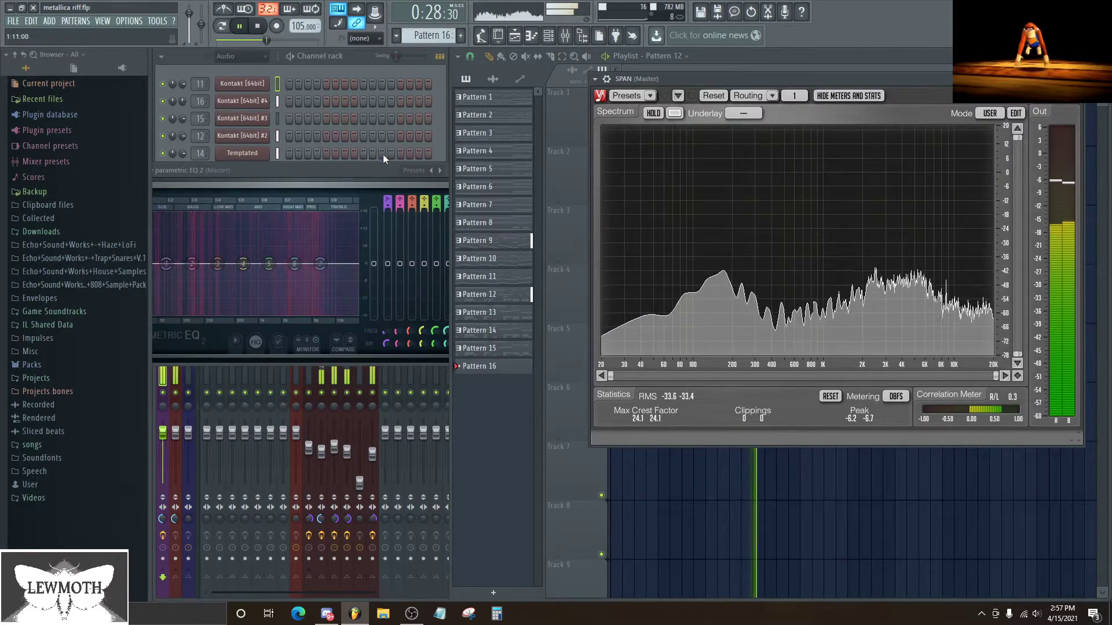
pyautogui.moveTo(383, 154); pyautogui.dragTo(456, 181)
pyautogui.press('space')
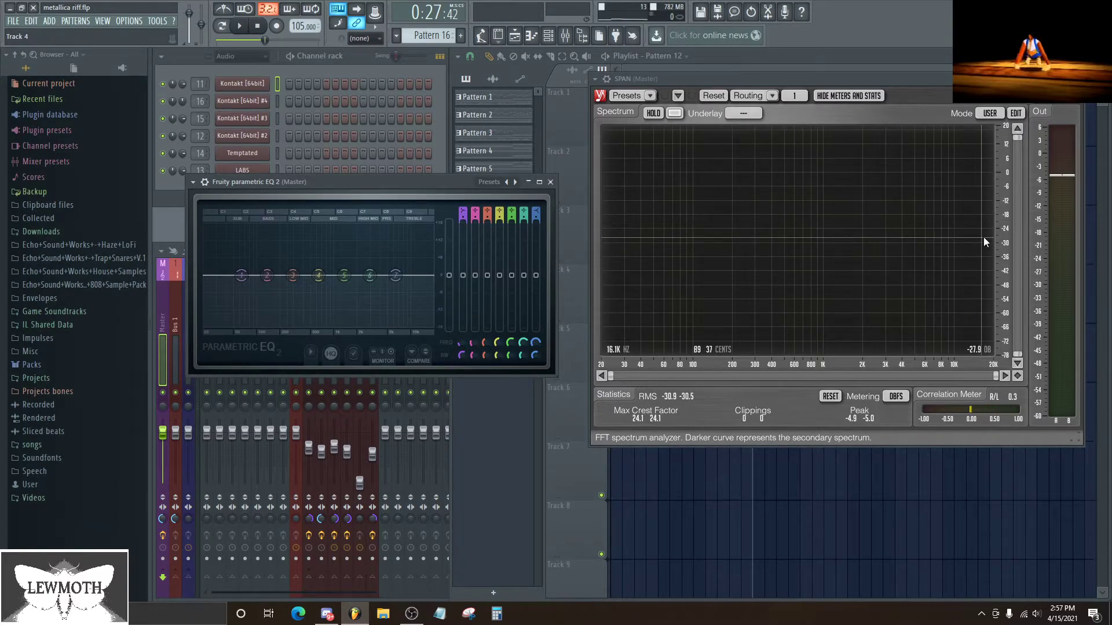
pyautogui.press('space')
# Step: Boost the low shelf 6.6 dB at 63 Hz, band 5 8.7 dB at 972 Hz, and the high shelf 8.6 dB near 10 kHz
pyautogui.moveTo(344, 275); pyautogui.dragTo(328, 251)
pyautogui.moveTo(396, 275); pyautogui.dragTo(415, 255)
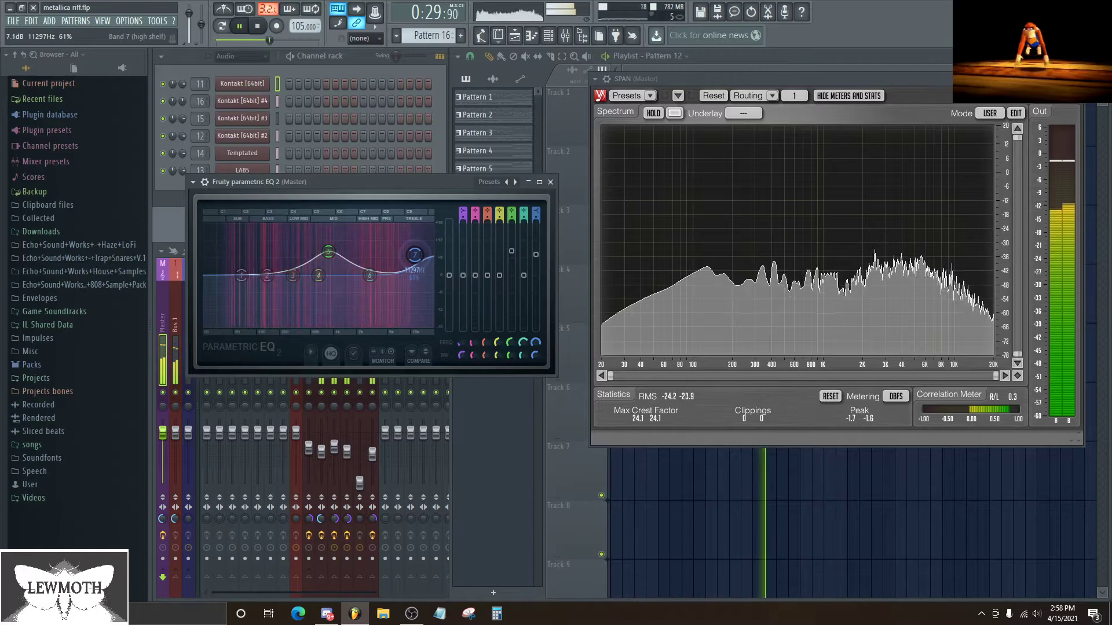
pyautogui.moveTo(241, 275); pyautogui.dragTo(236, 239)
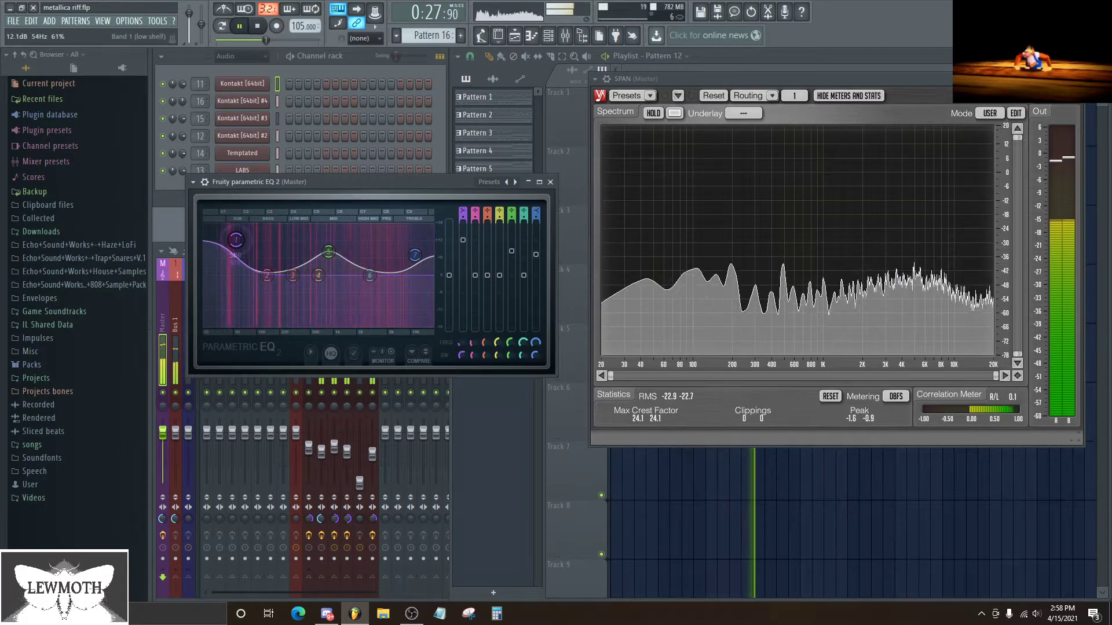
pyautogui.moveTo(236, 239); pyautogui.dragTo(247, 244)
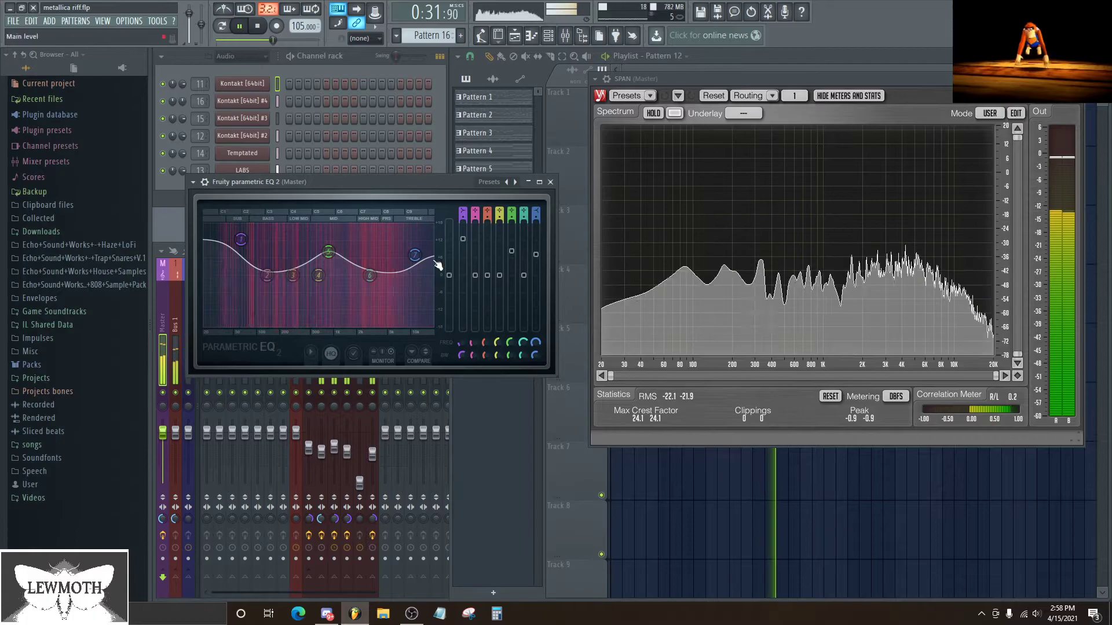
pyautogui.moveTo(330, 252); pyautogui.dragTo(331, 246)
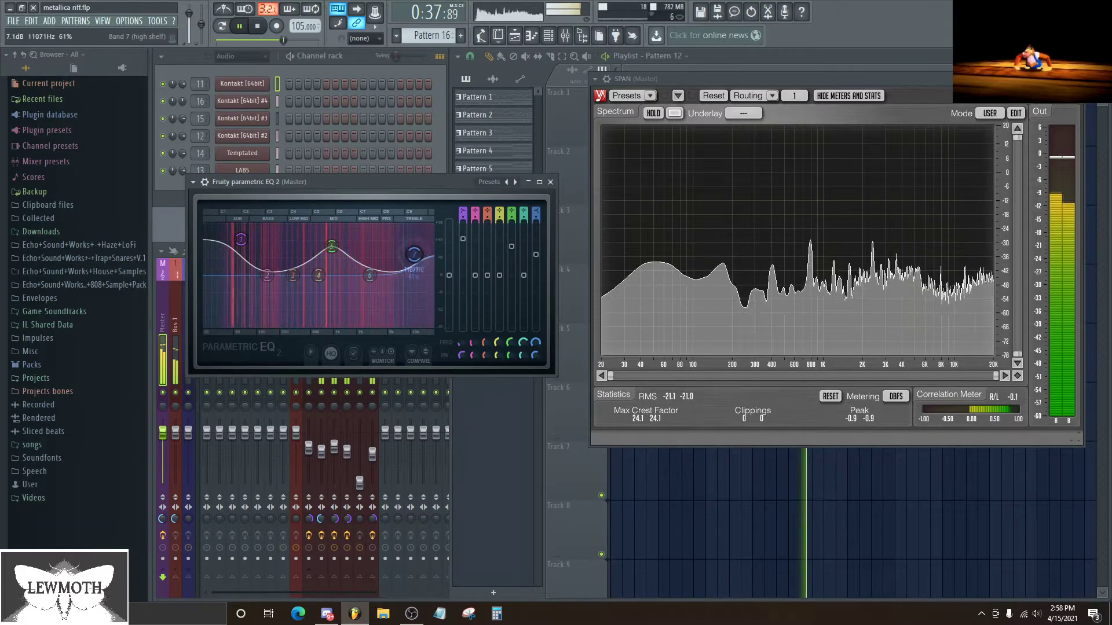
pyautogui.moveTo(415, 255); pyautogui.dragTo(411, 250)
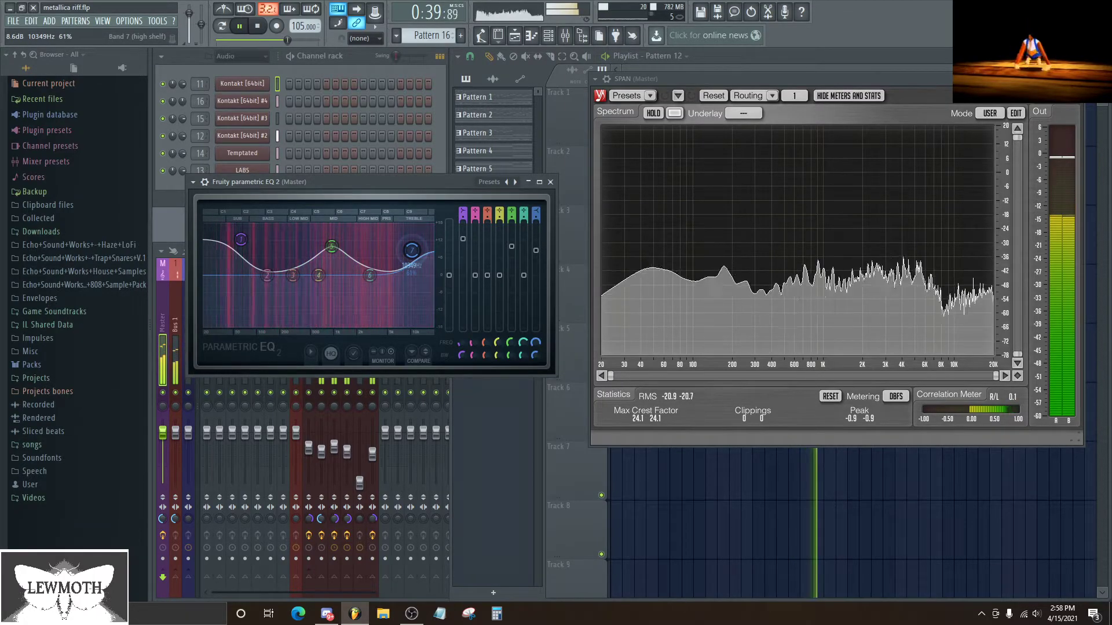
pyautogui.moveTo(412, 250); pyautogui.dragTo(410, 250)
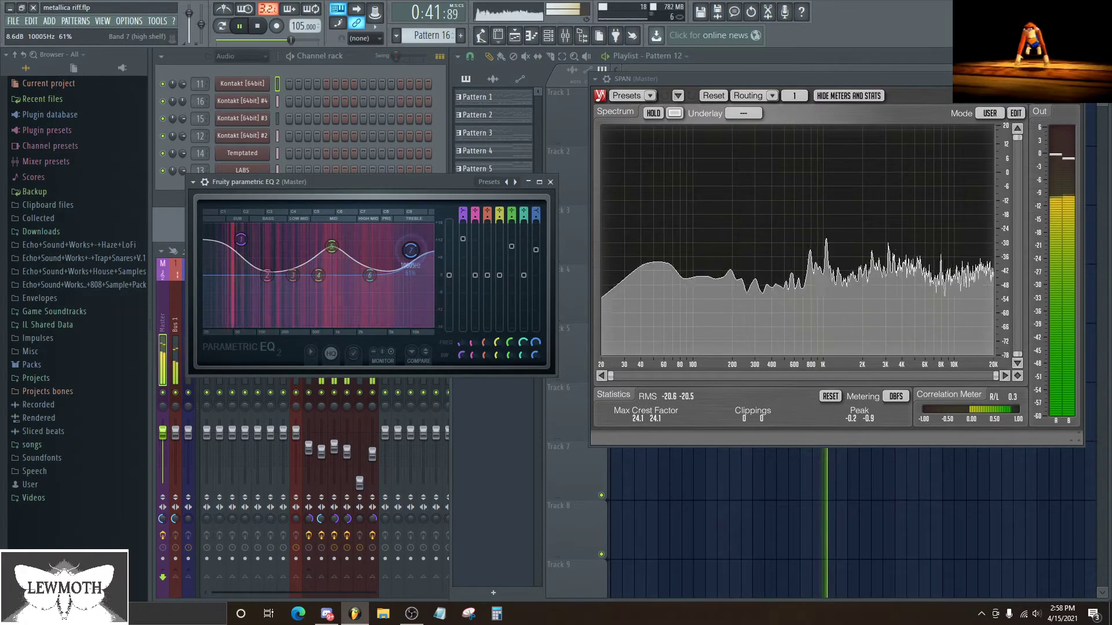
pyautogui.press('space')
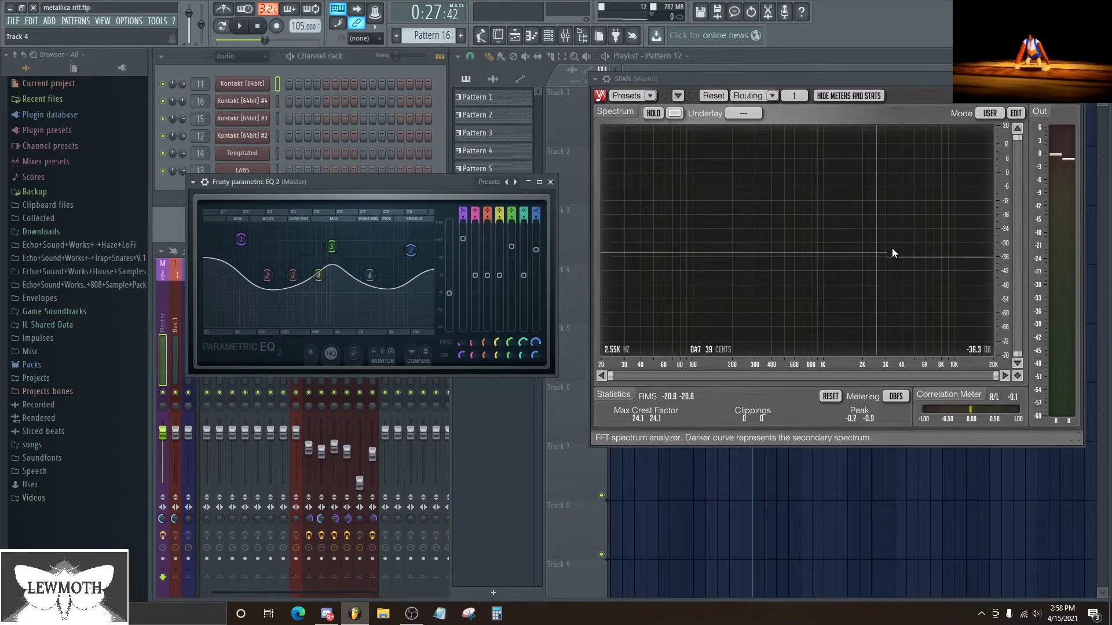
pyautogui.press('space')
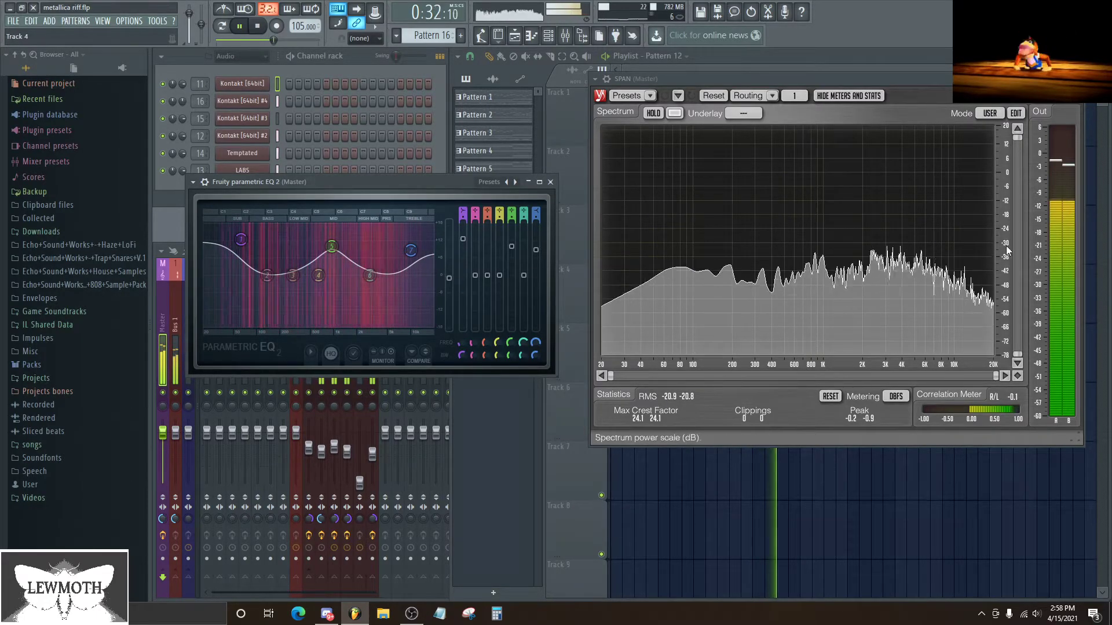
pyautogui.press('space')
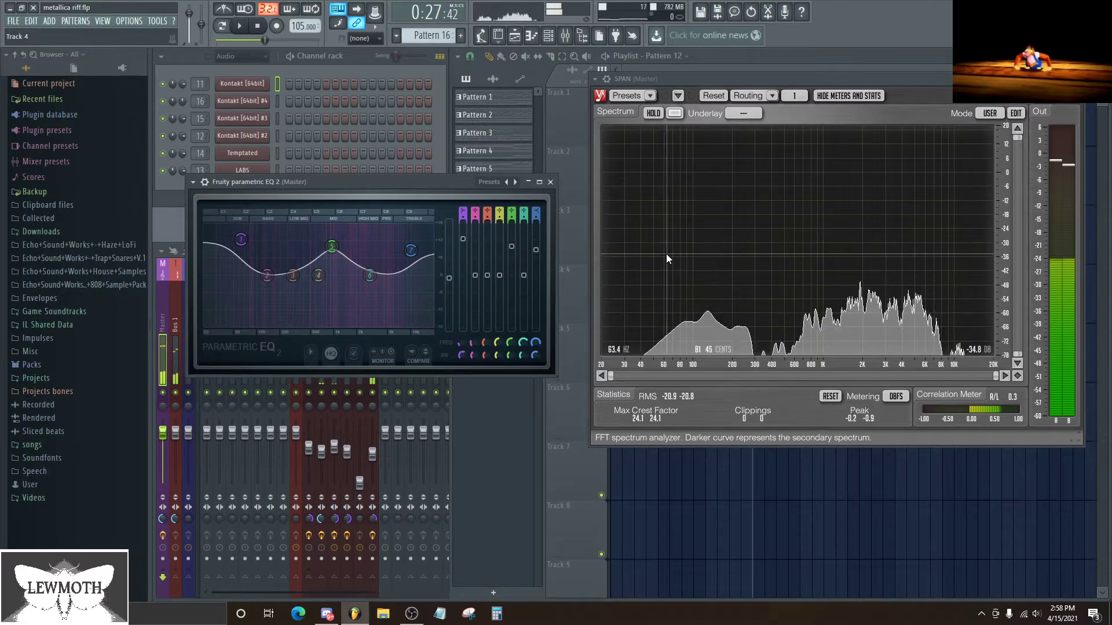
# Step: Close the EQ and bring the master's SPAN analyzer to the front, up and left
pyautogui.click(530, 184)
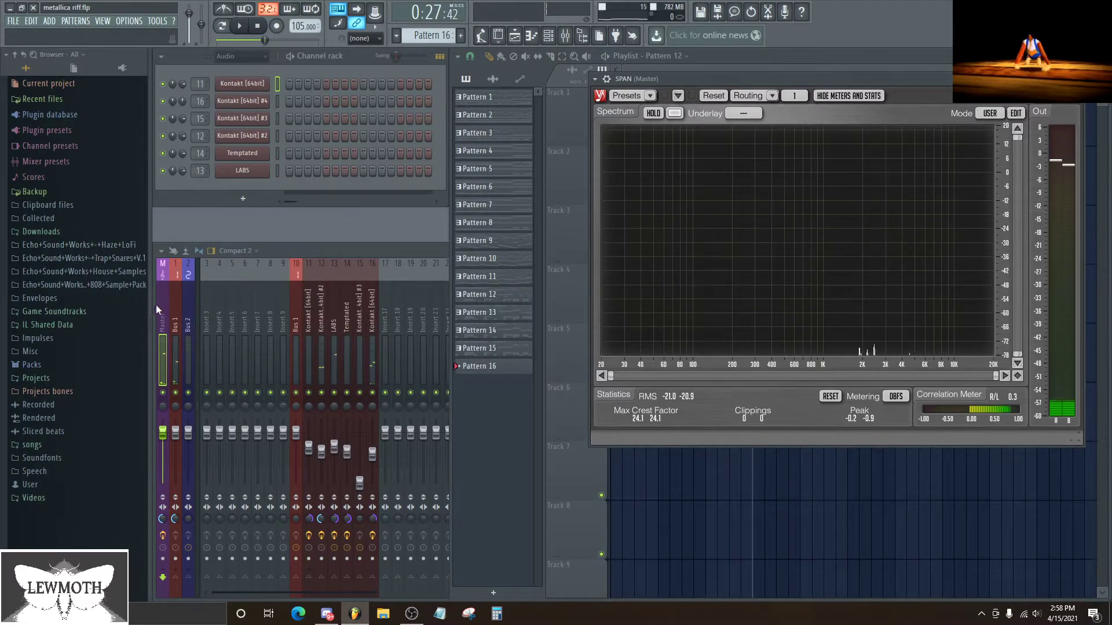
pyautogui.click(155, 305)
pyautogui.click(1053, 355)
pyautogui.click(1065, 355)
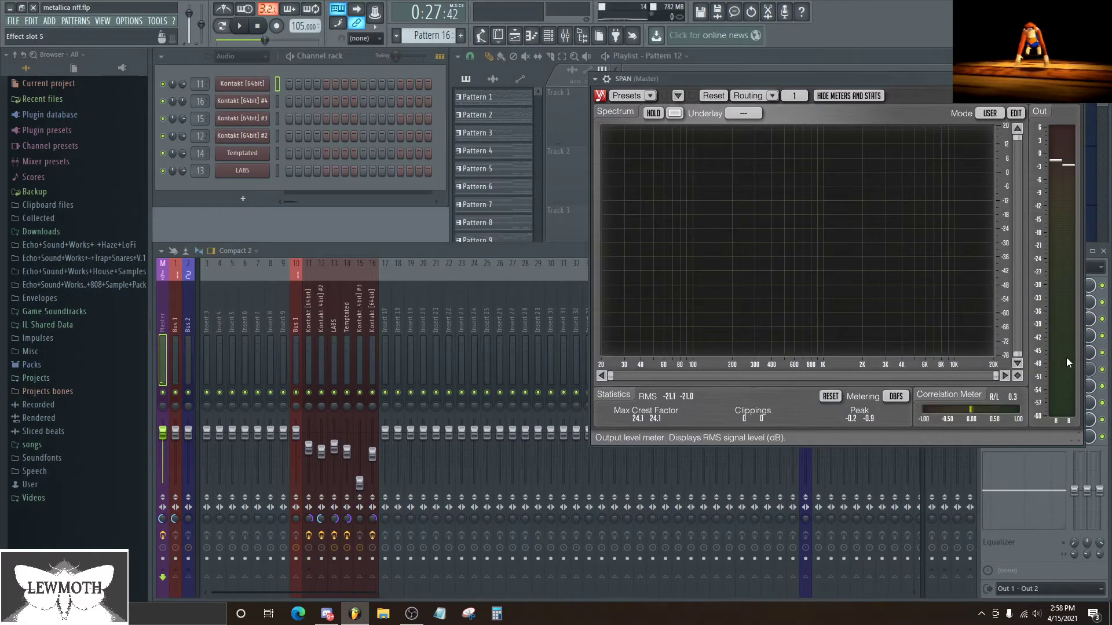
pyautogui.moveTo(941, 80); pyautogui.dragTo(682, 60)
# Step: Play the riff twice while nudging the SPAN window to compare the spectrum
pyautogui.press('space')
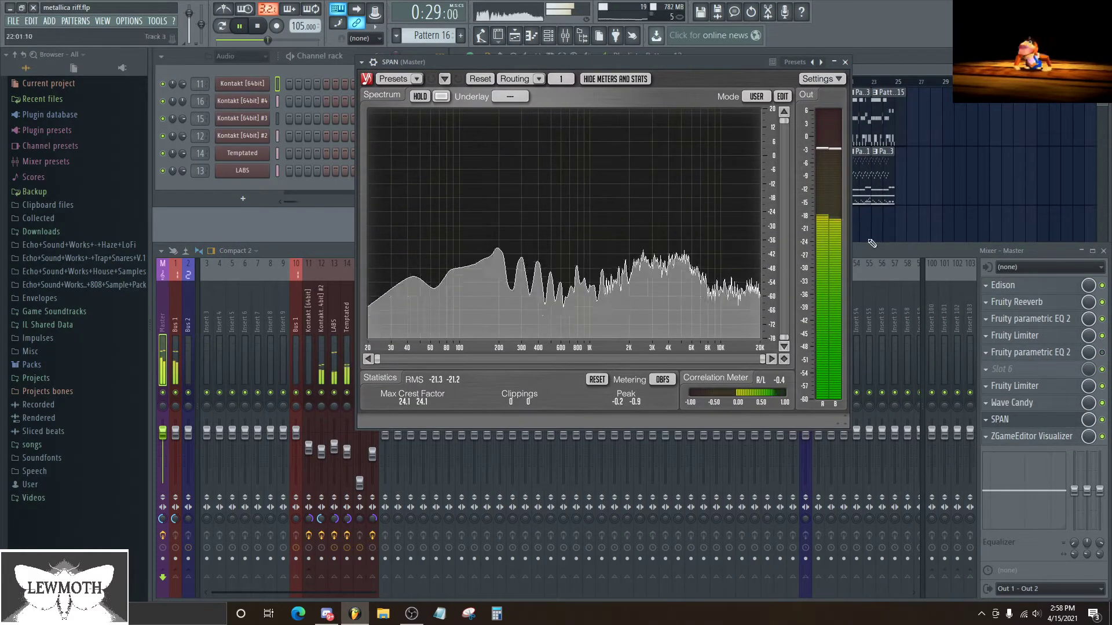
pyautogui.press('space')
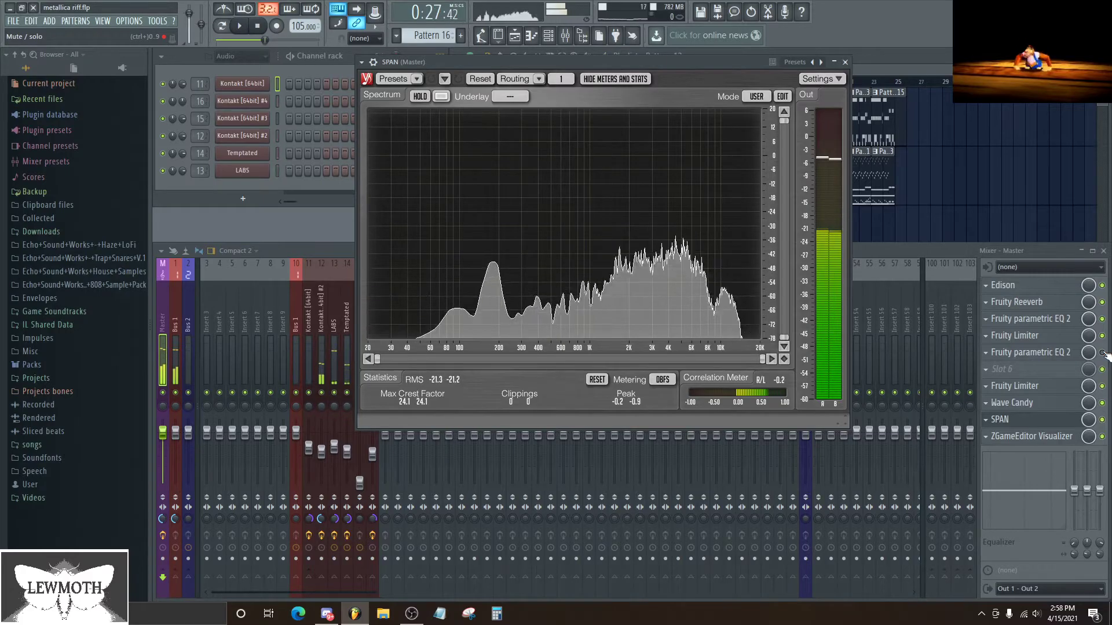
pyautogui.moveTo(740, 59); pyautogui.dragTo(770, 57)
pyautogui.press('space')
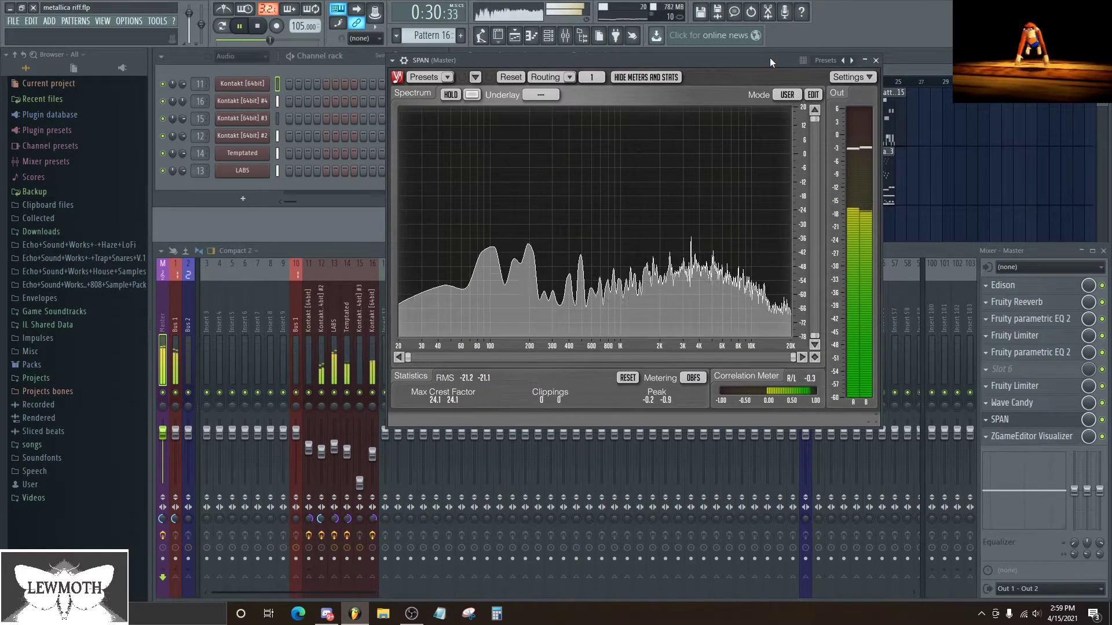
pyautogui.moveTo(770, 58); pyautogui.dragTo(723, 57)
pyautogui.press('space')
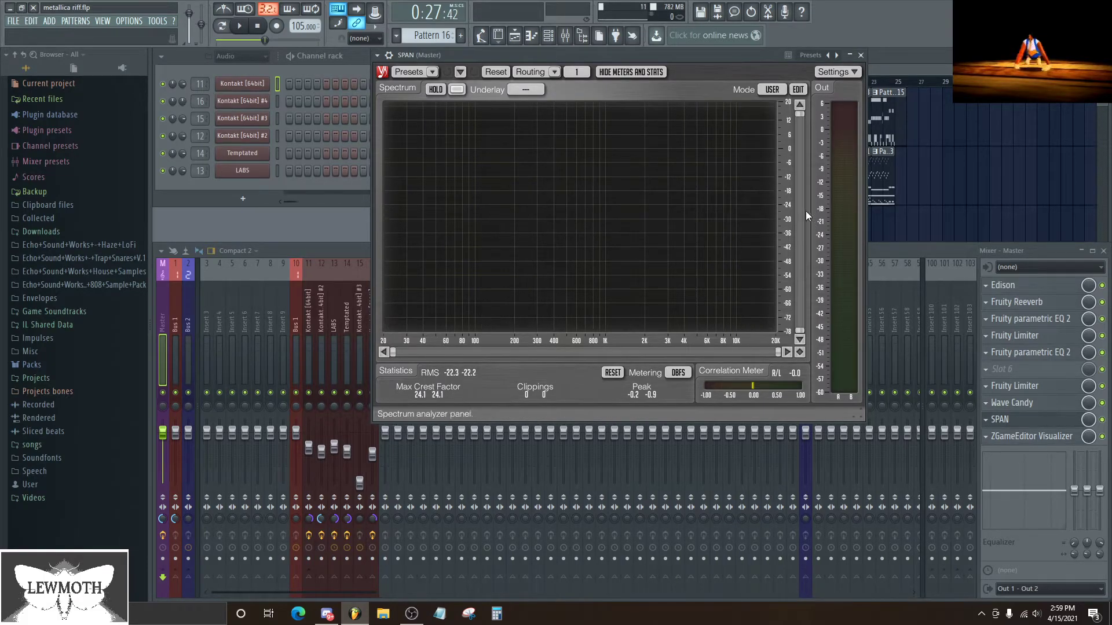
# Step: Reopen the master's second Parametric EQ 2 at the top left, with SPAN placed to its right
pyautogui.moveTo(670, 57); pyautogui.dragTo(697, 65)
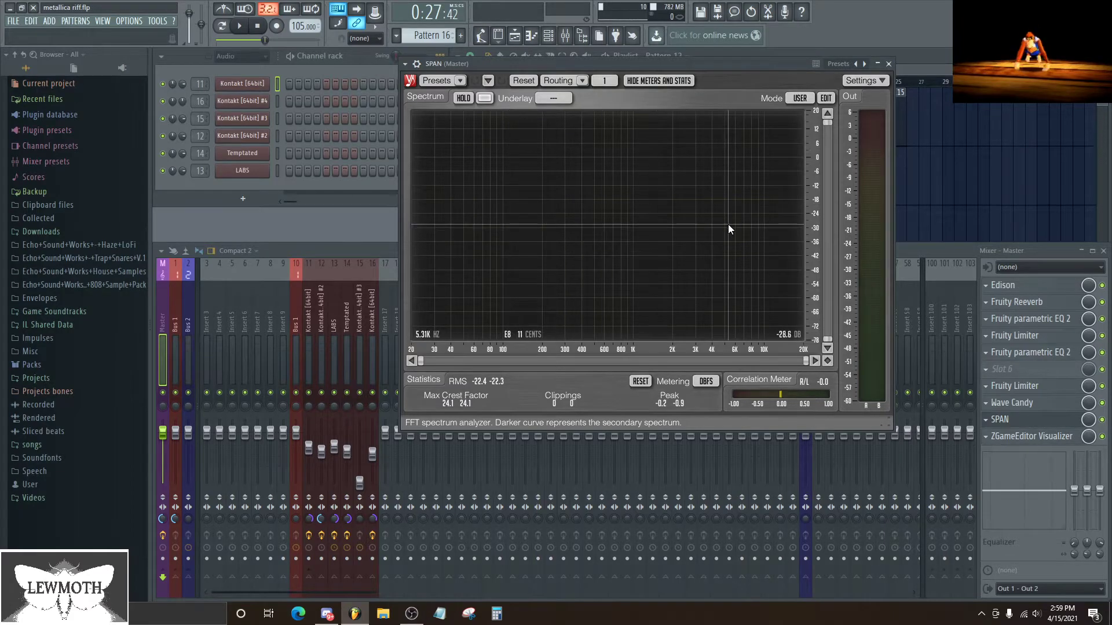
pyautogui.moveTo(758, 66); pyautogui.dragTo(513, 58)
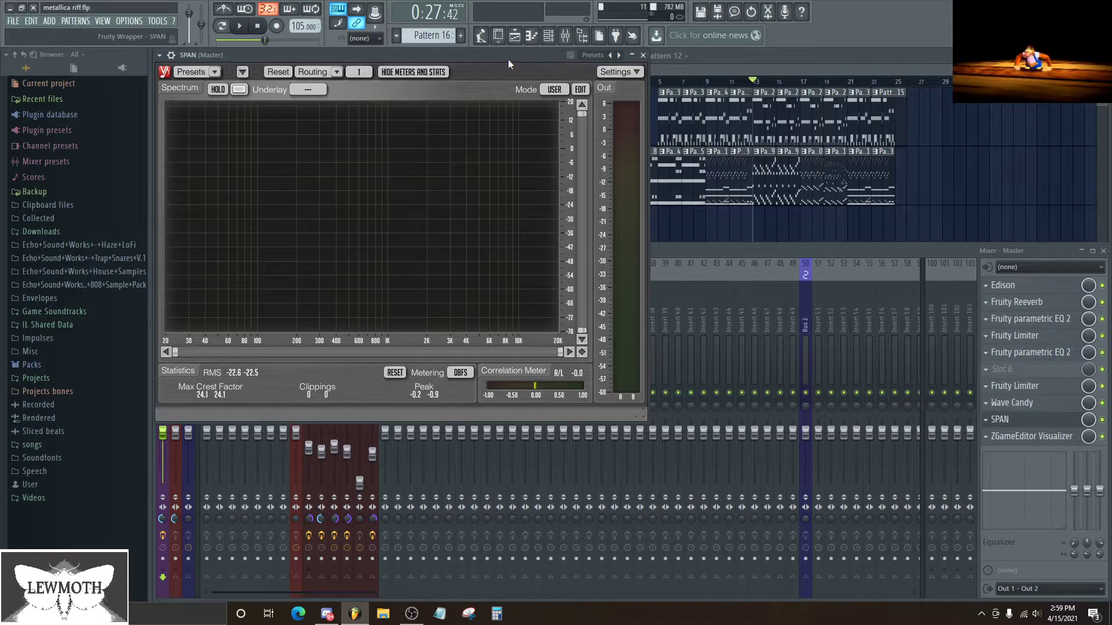
pyautogui.moveTo(519, 58); pyautogui.dragTo(710, 57)
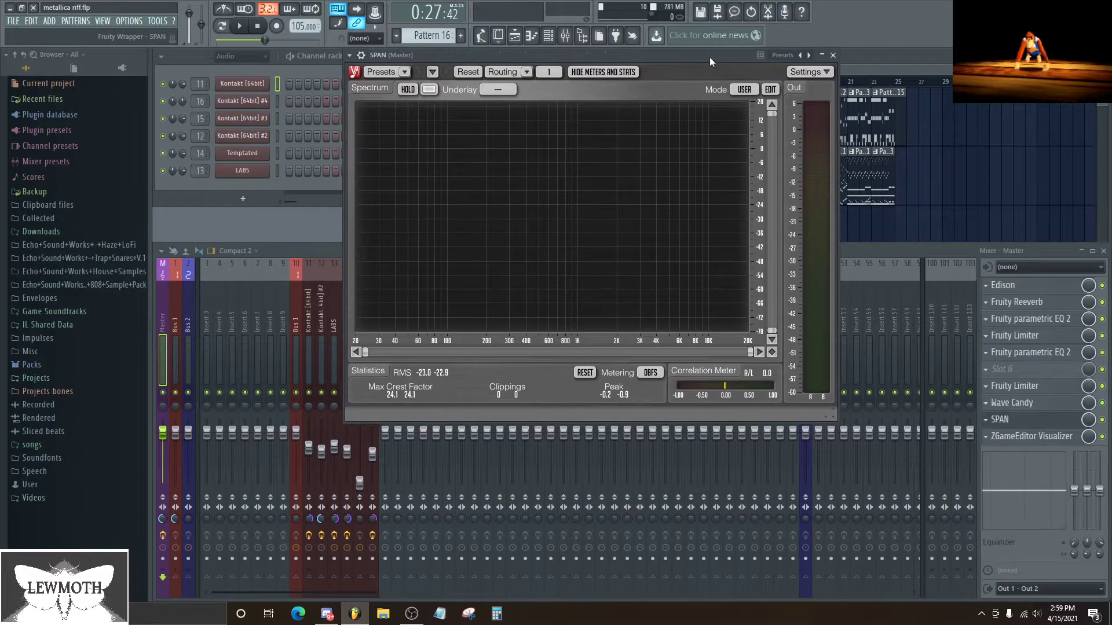
pyautogui.click(167, 310)
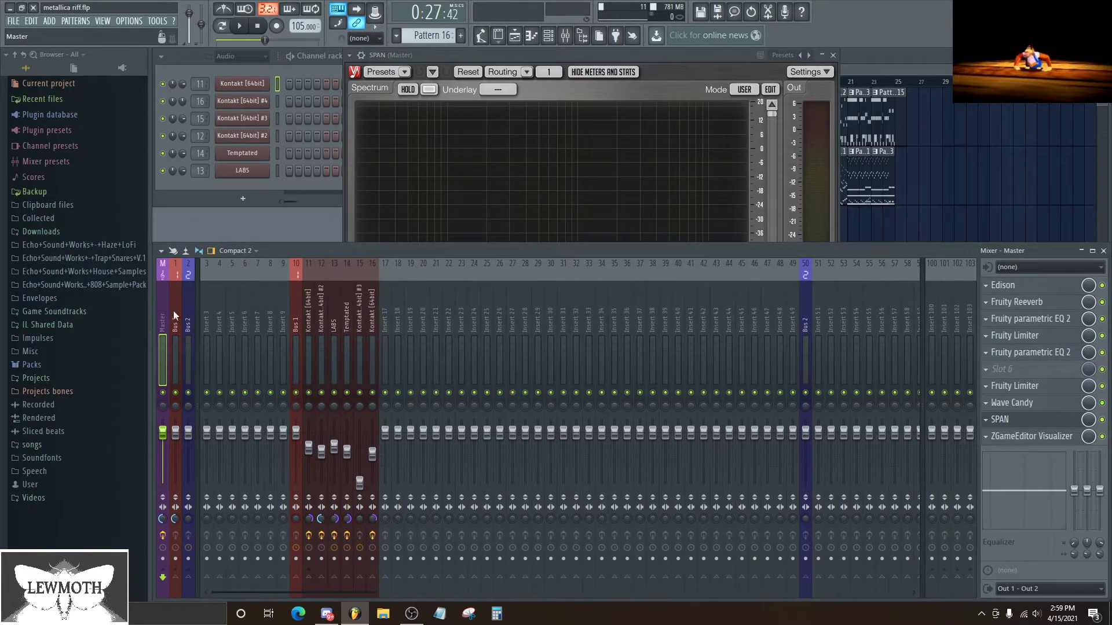
pyautogui.click(1037, 354)
pyautogui.moveTo(596, 54); pyautogui.dragTo(810, 53)
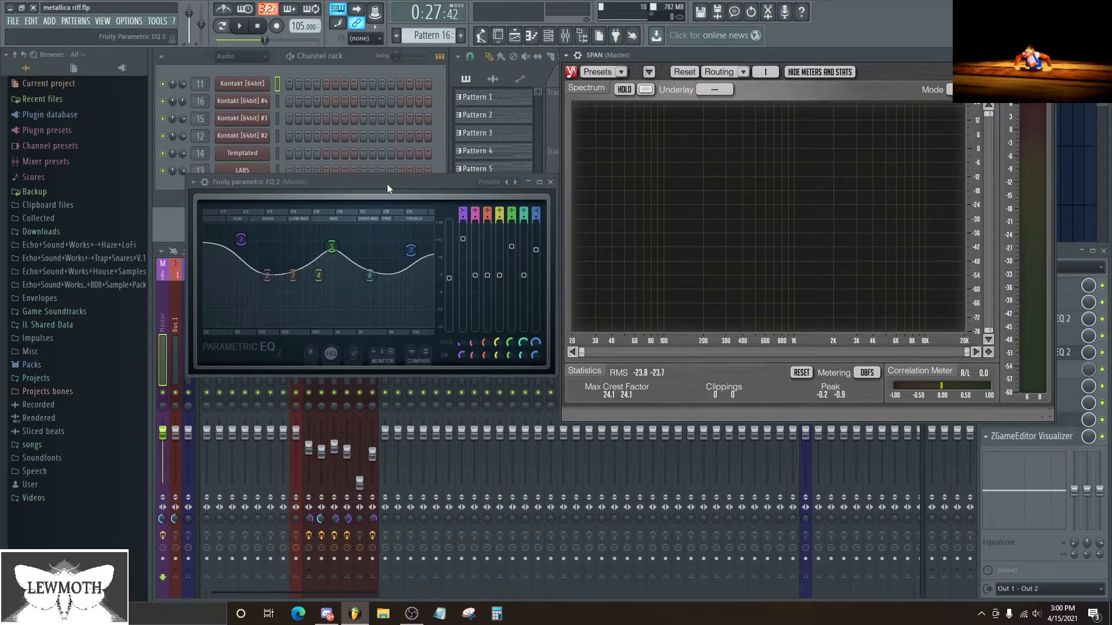
pyautogui.moveTo(387, 183); pyautogui.dragTo(356, 54)
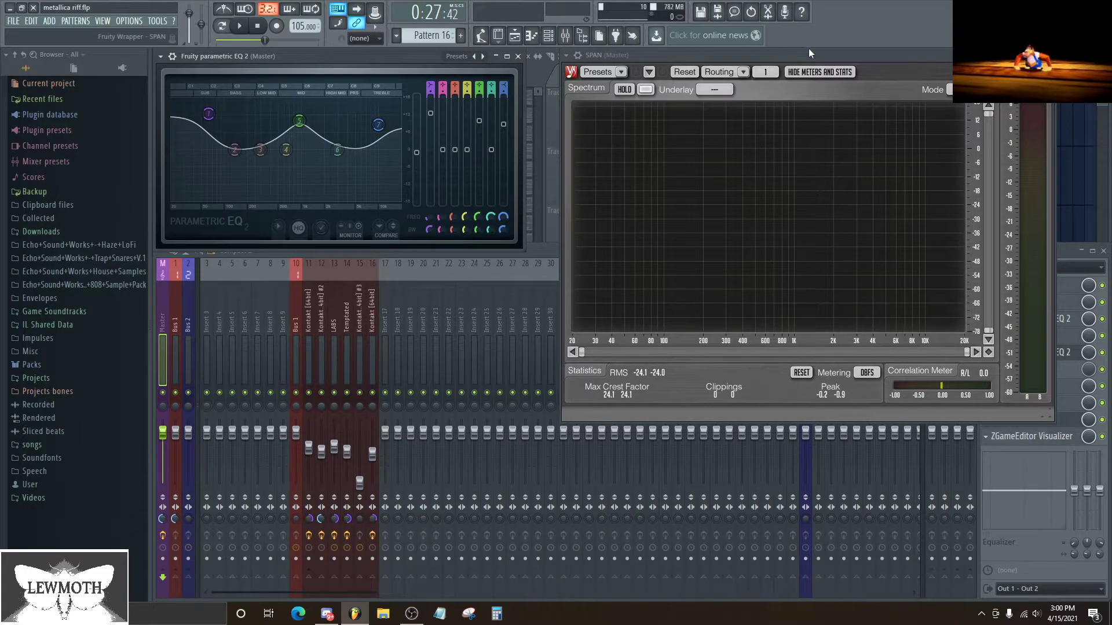
pyautogui.moveTo(809, 52); pyautogui.dragTo(777, 55)
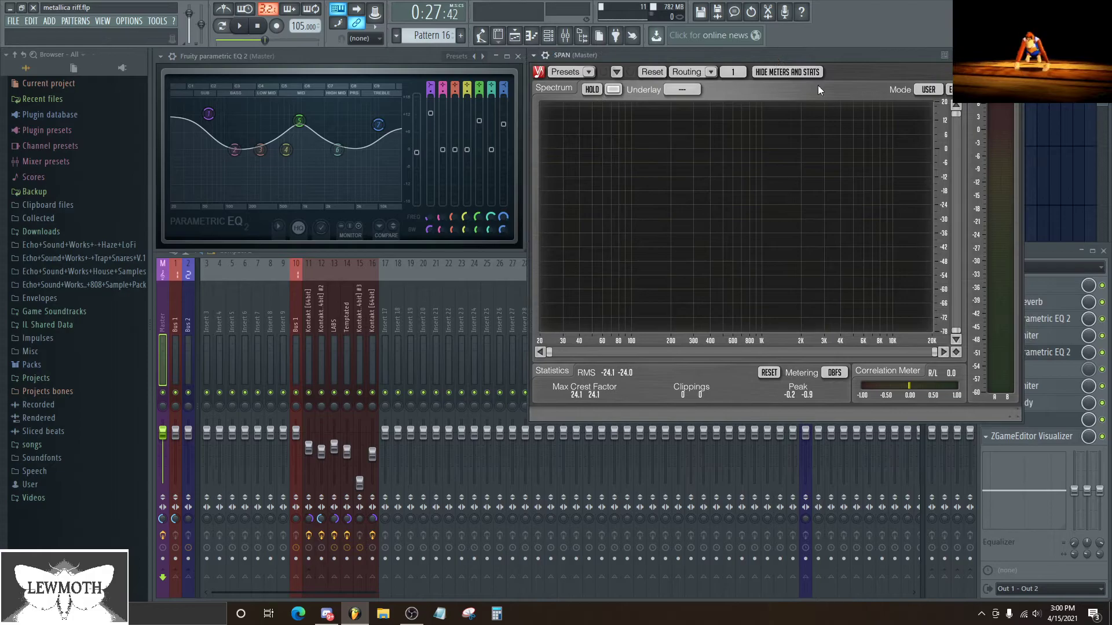
# Step: Load Fruity Parametric EQ 2 into master slot 6 and try a 6.8 dB band 5 boost at 138 Hz
pyautogui.click(1078, 375)
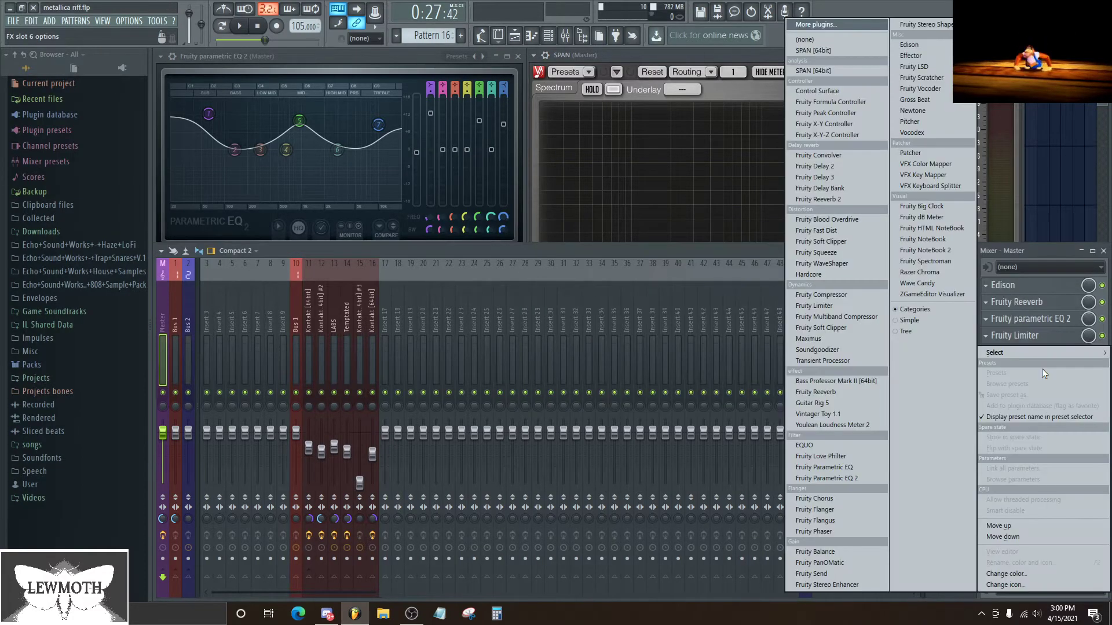
pyautogui.click(846, 477)
pyautogui.moveTo(735, 56); pyautogui.dragTo(841, 62)
pyautogui.moveTo(421, 307); pyautogui.dragTo(438, 288)
pyautogui.rightClick(439, 288)
# Step: Reset band 5 flat, move the new EQ window up and left, and play briefly
pyautogui.click(468, 305)
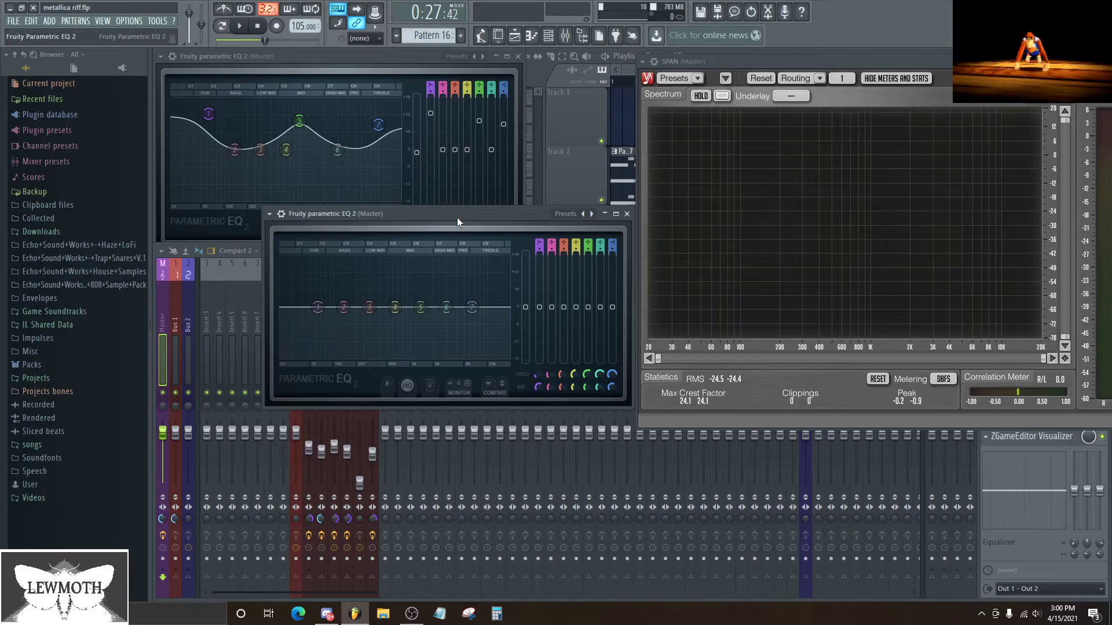
pyautogui.moveTo(457, 217); pyautogui.dragTo(392, 286)
pyautogui.press('space')
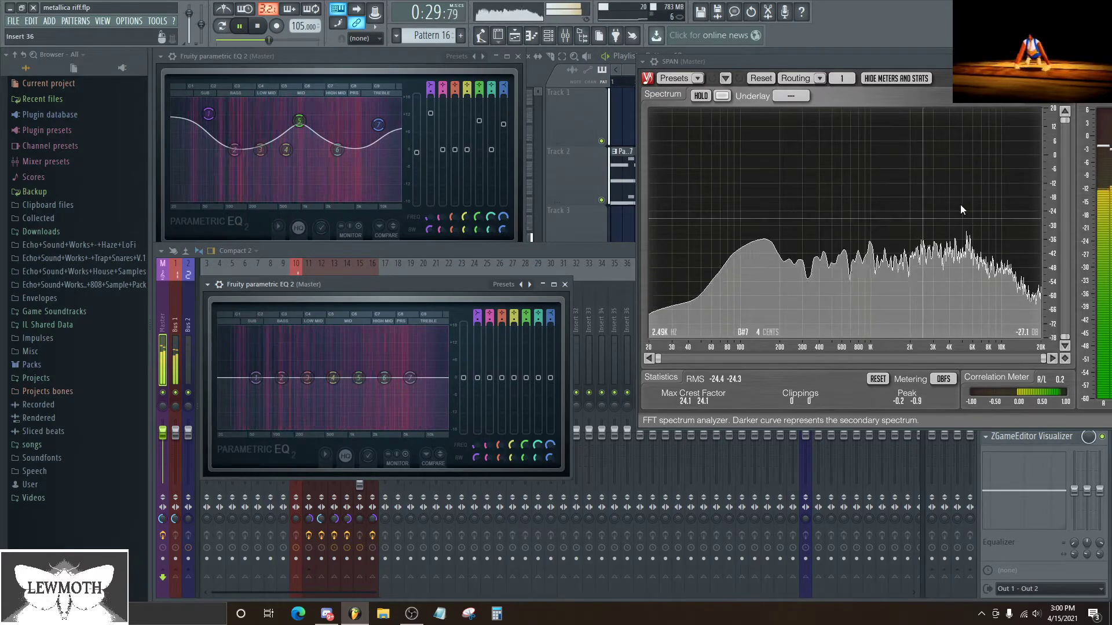
pyautogui.press('space')
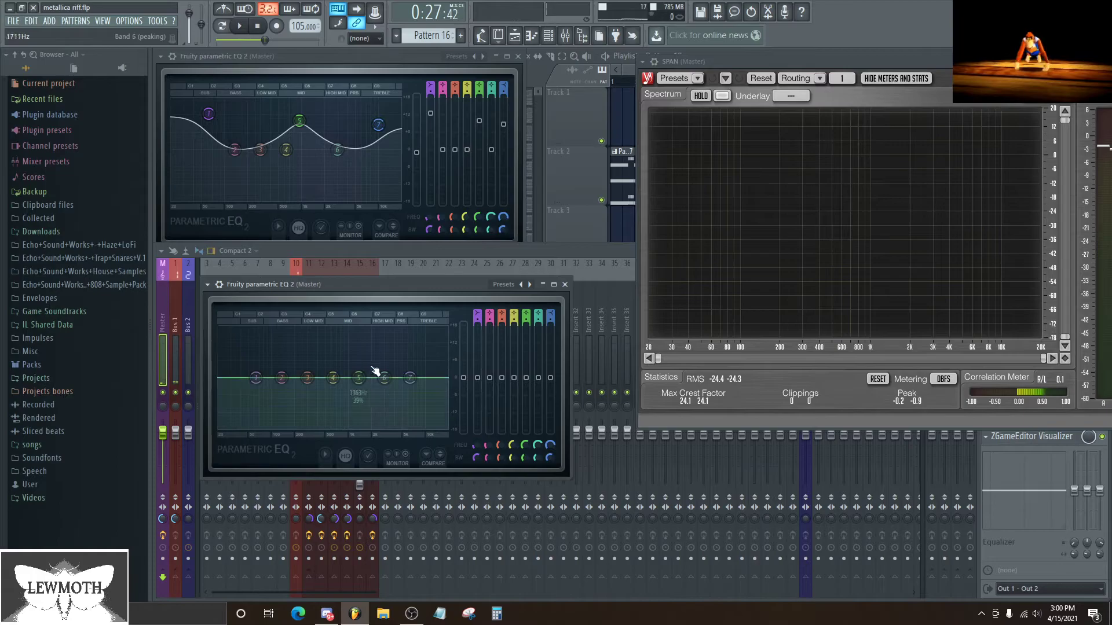
# Step: Boost band 6 near 3.4 kHz, raise it further, and audition the riff twice
pyautogui.moveTo(385, 378); pyautogui.dragTo(389, 366)
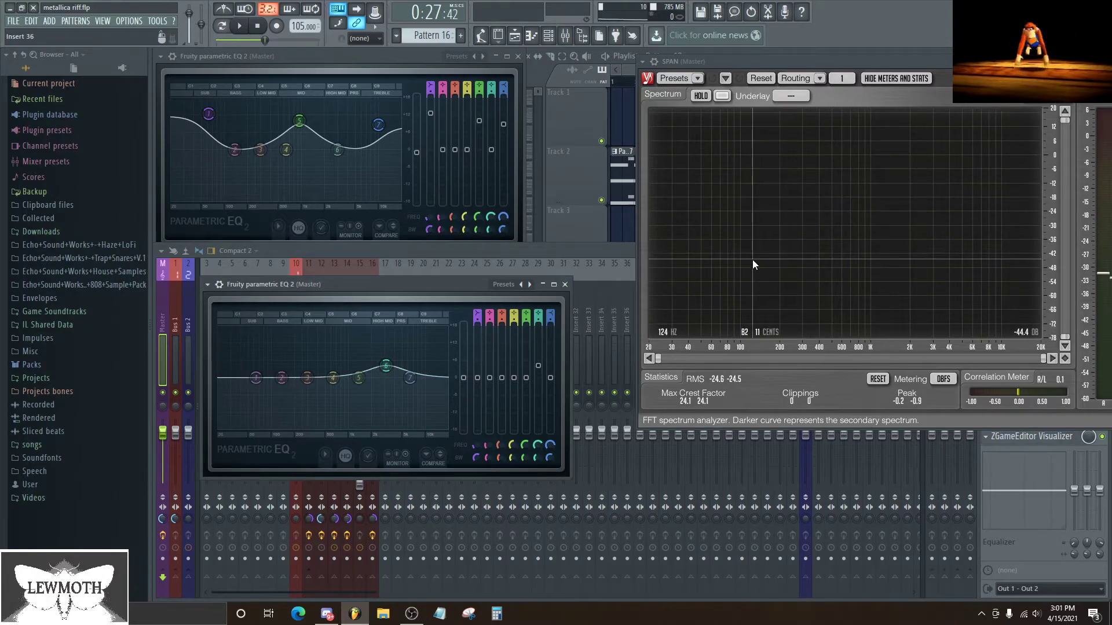
pyautogui.press('space')
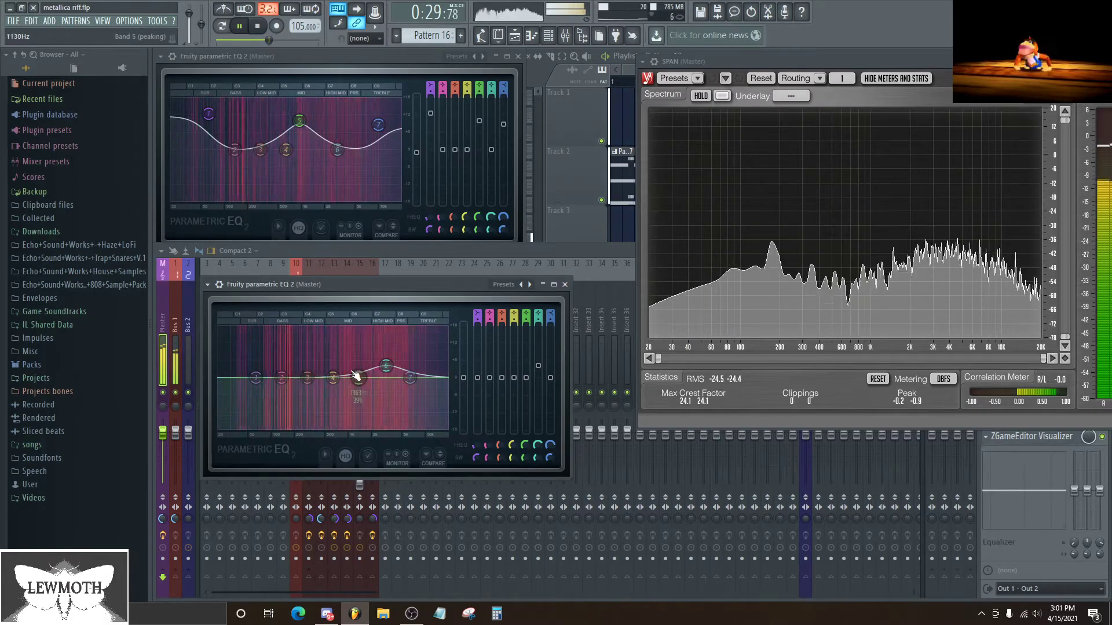
pyautogui.press('space')
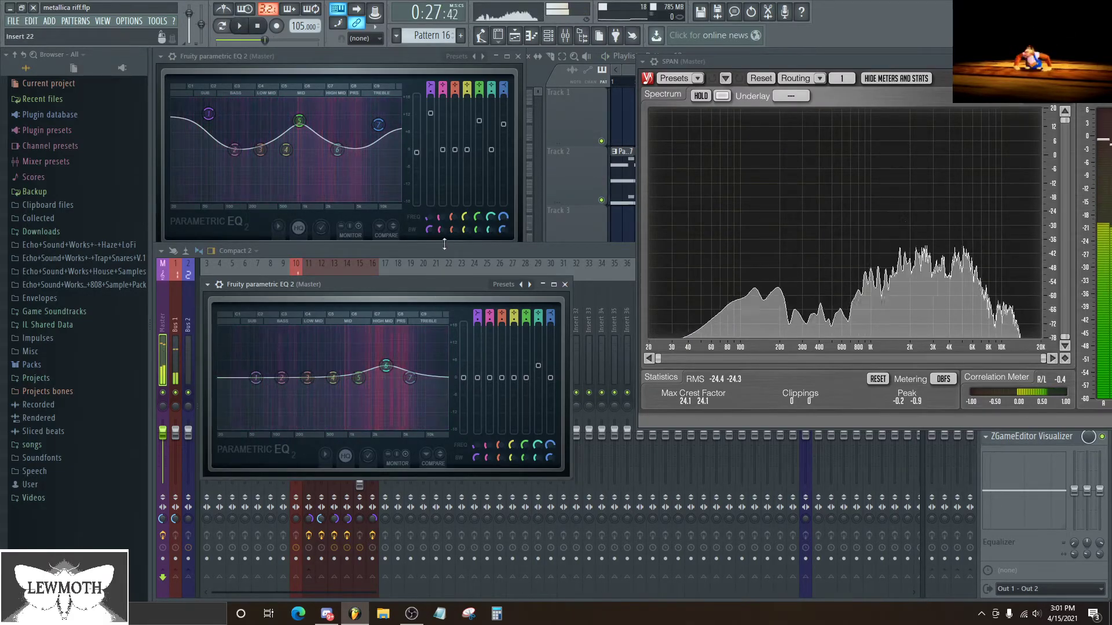
pyautogui.moveTo(446, 283); pyautogui.dragTo(427, 245)
pyautogui.moveTo(371, 339)
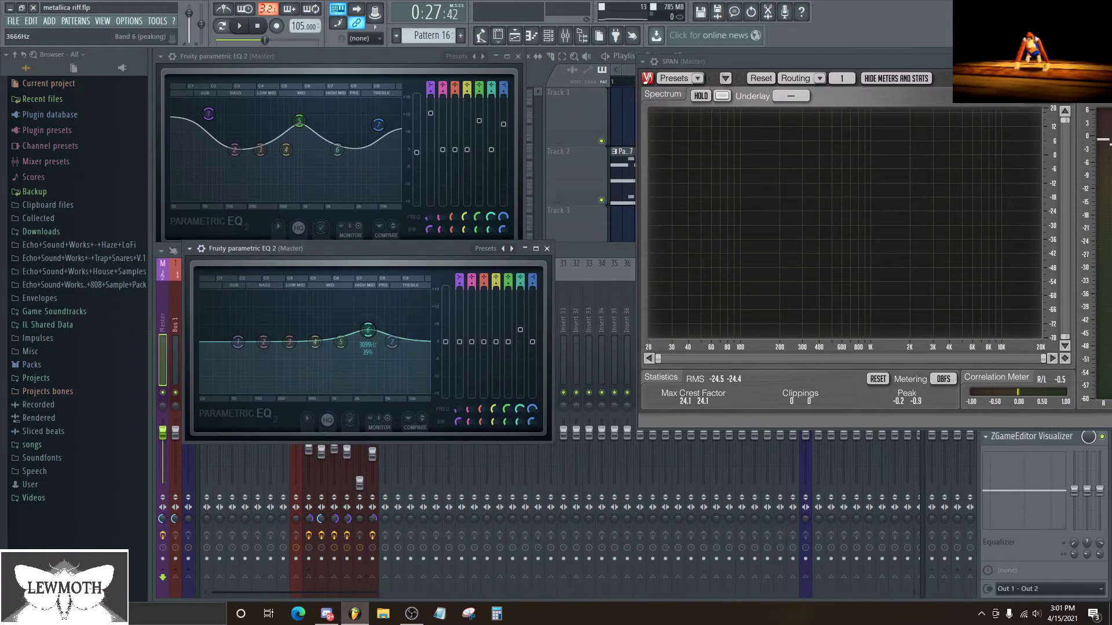
pyautogui.moveTo(367, 330); pyautogui.dragTo(368, 325)
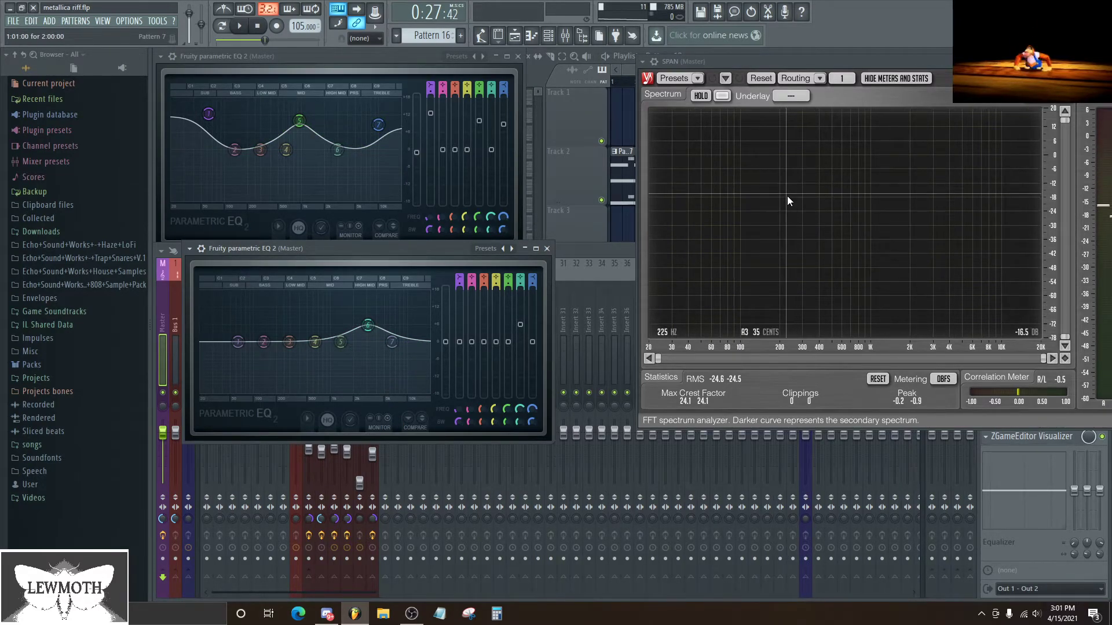
pyautogui.press('space')
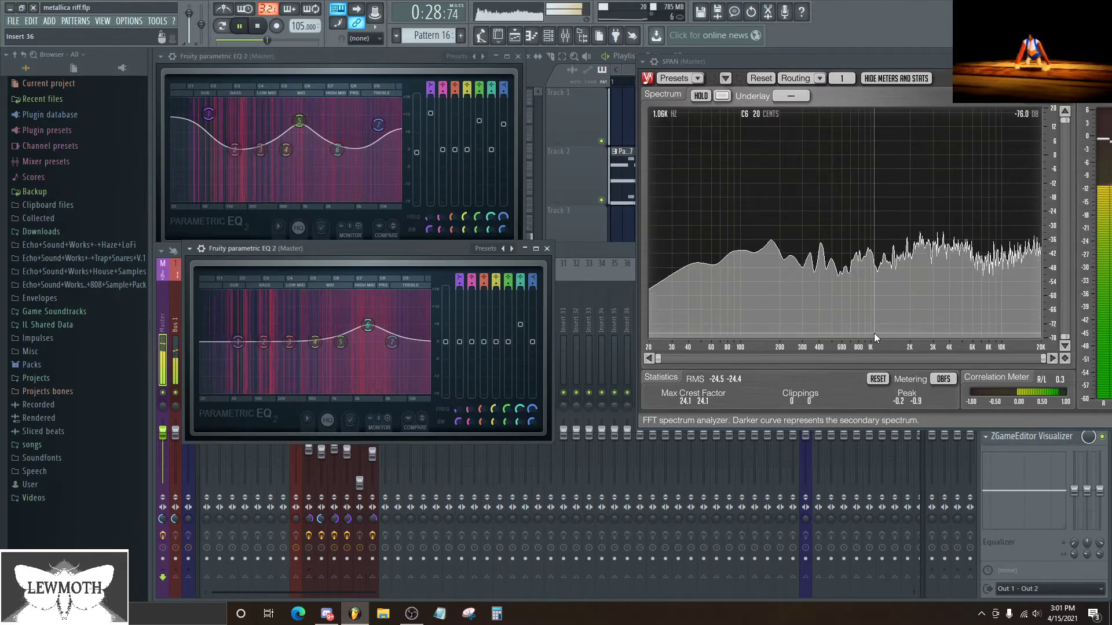
pyautogui.press('space')
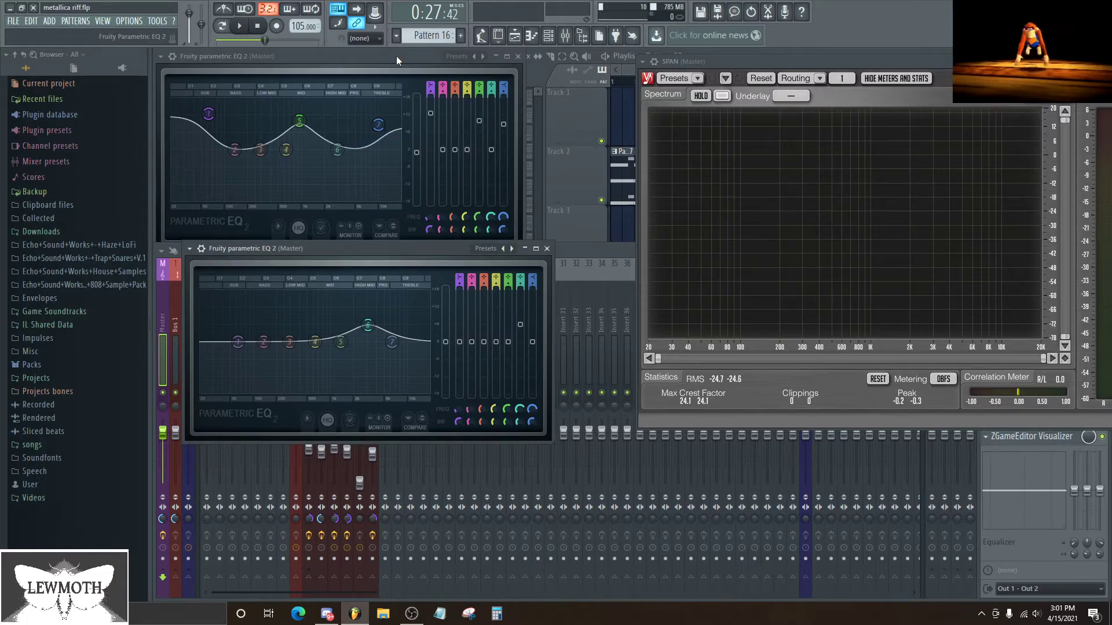
# Step: Sweep band 6 of the second EQ down to 68 Hz, then reset it flat
pyautogui.moveTo(396, 55); pyautogui.dragTo(477, 55)
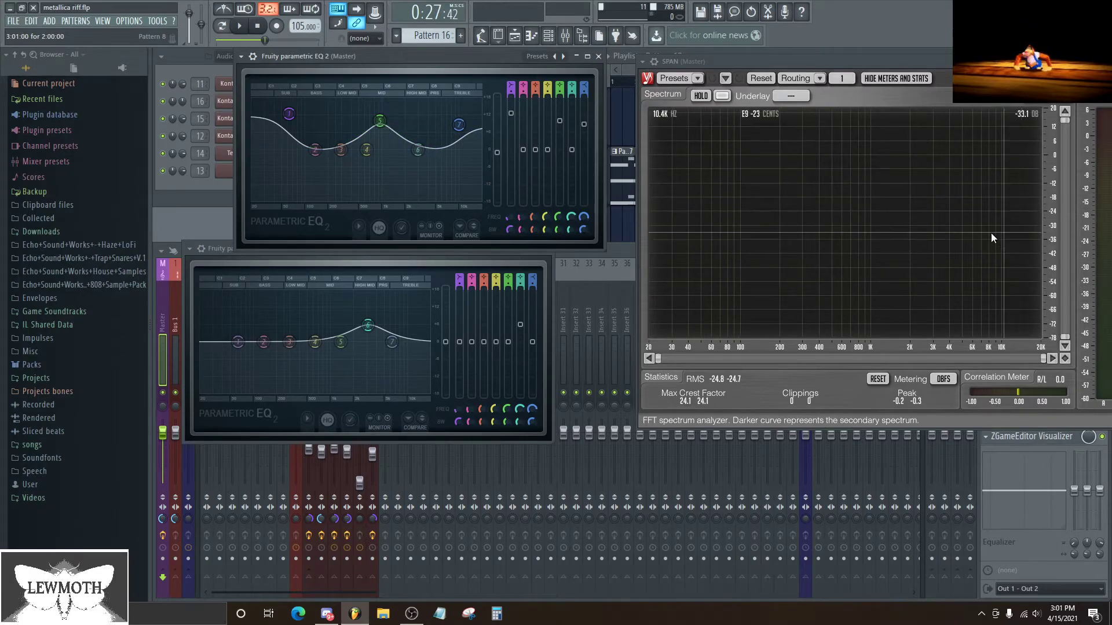
pyautogui.moveTo(368, 325); pyautogui.dragTo(314, 325)
pyautogui.rightClick(314, 325)
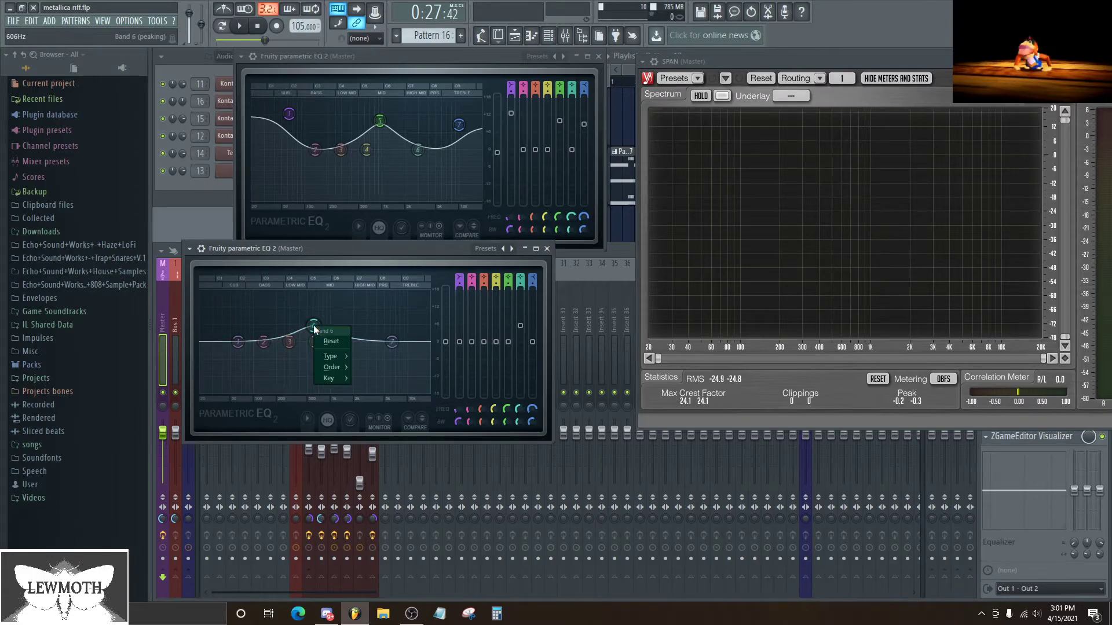
pyautogui.click(331, 342)
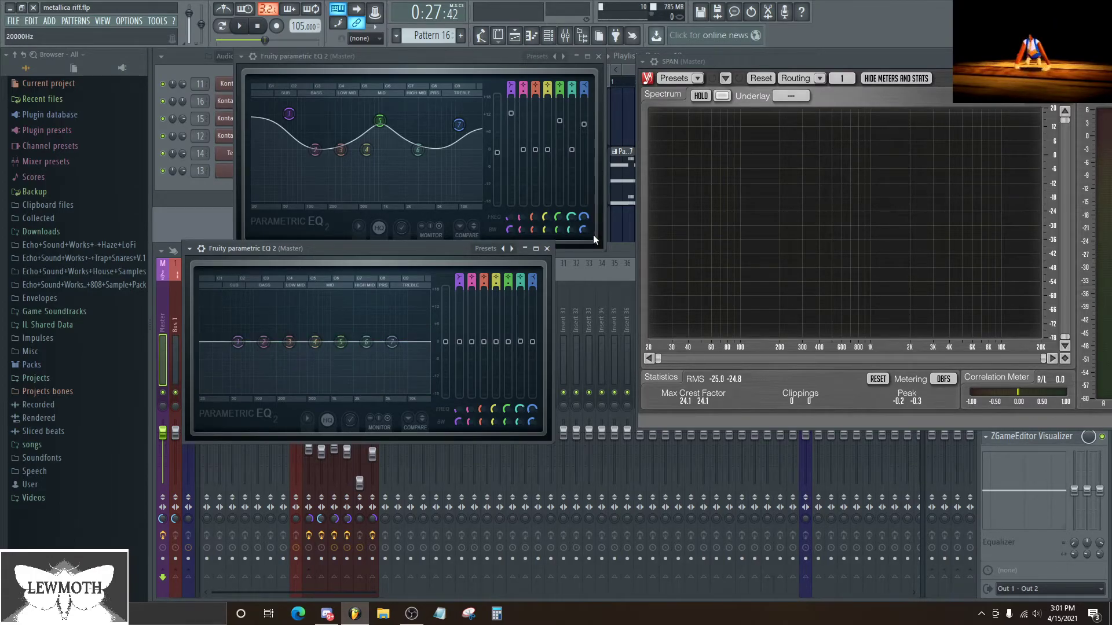
# Step: Close both EQ windows and move SPAN toward the centre
pyautogui.click(547, 249)
pyautogui.click(601, 57)
pyautogui.moveTo(881, 61); pyautogui.dragTo(578, 52)
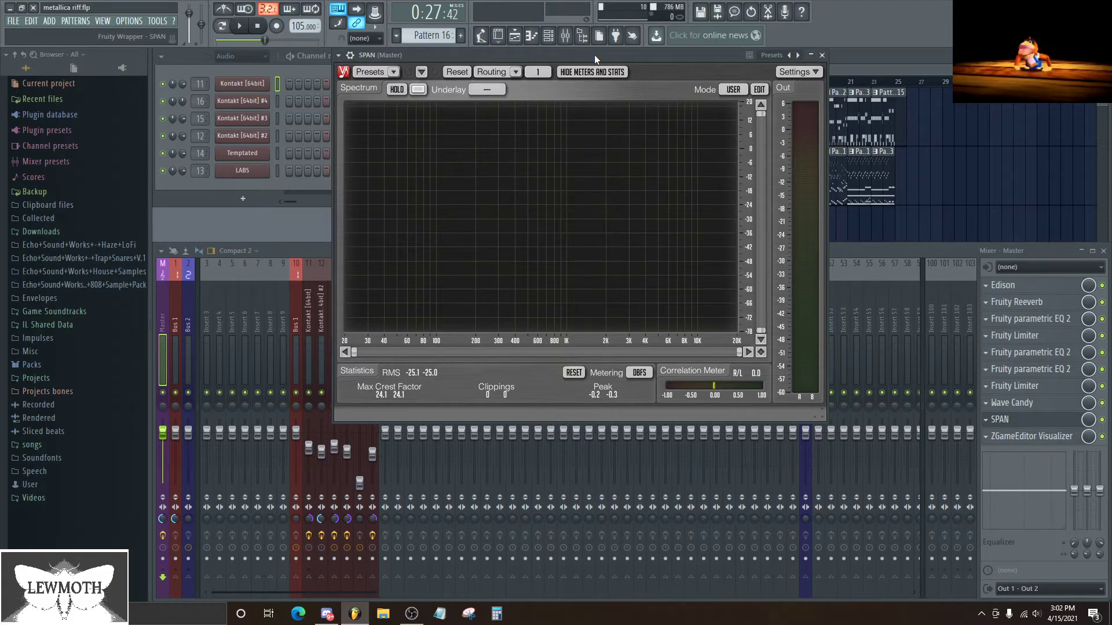
# Step: Close SPAN, maximize and zoom the playlist with F5, then bring the mixer forward
pyautogui.click(822, 55)
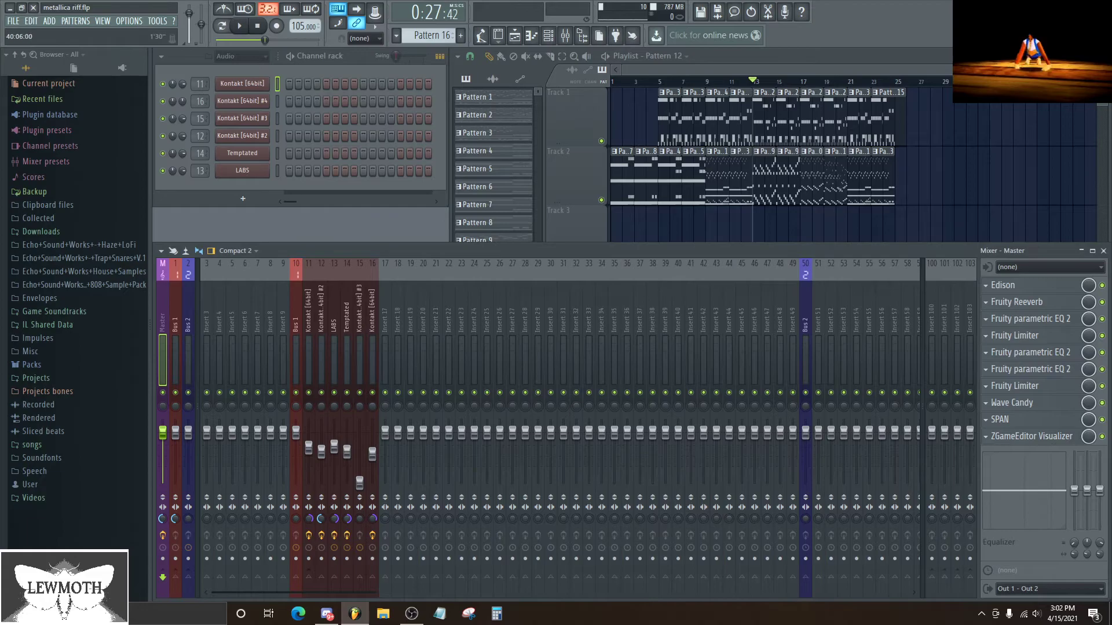
pyautogui.press('F5')
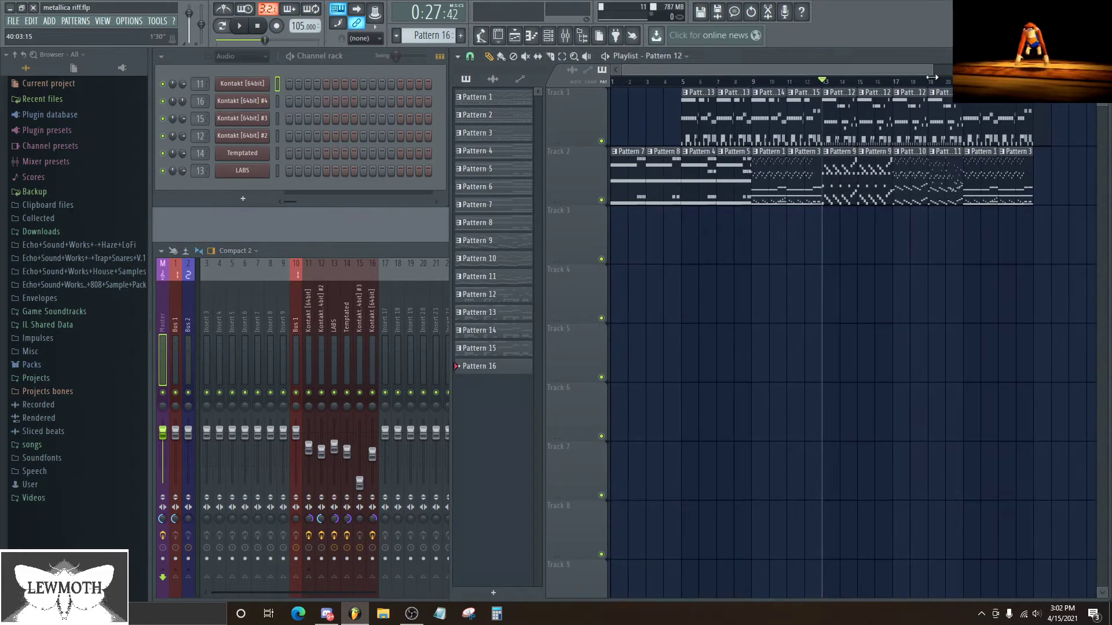
pyautogui.moveTo(950, 76); pyautogui.dragTo(902, 76)
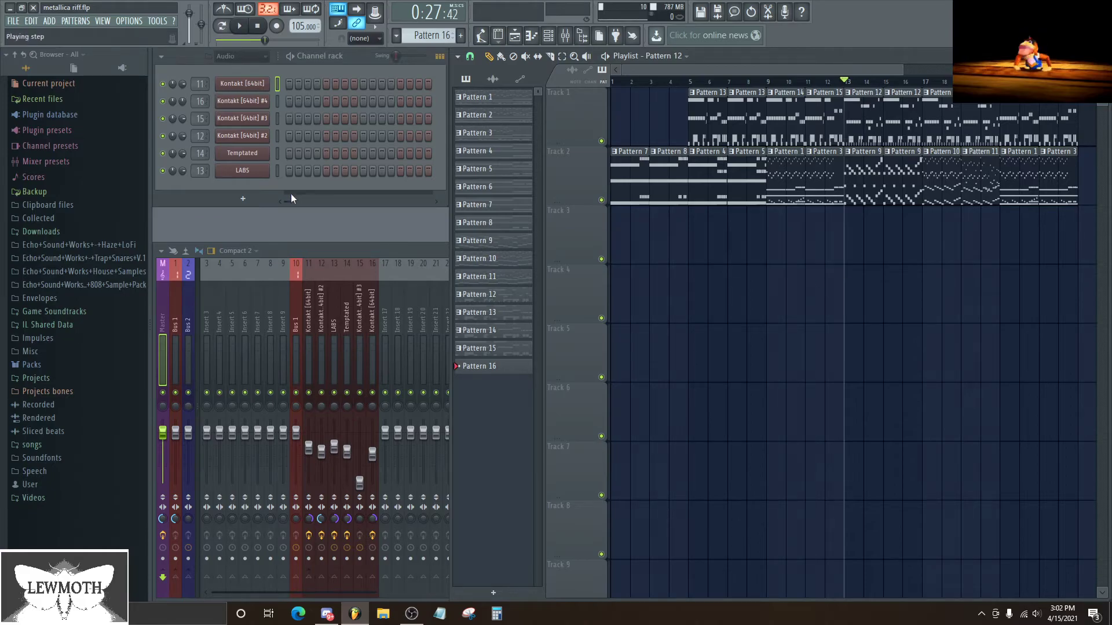
pyautogui.click(162, 304)
# Step: Open SPAN from the master chain and place its window high over the mixer
pyautogui.click(999, 419)
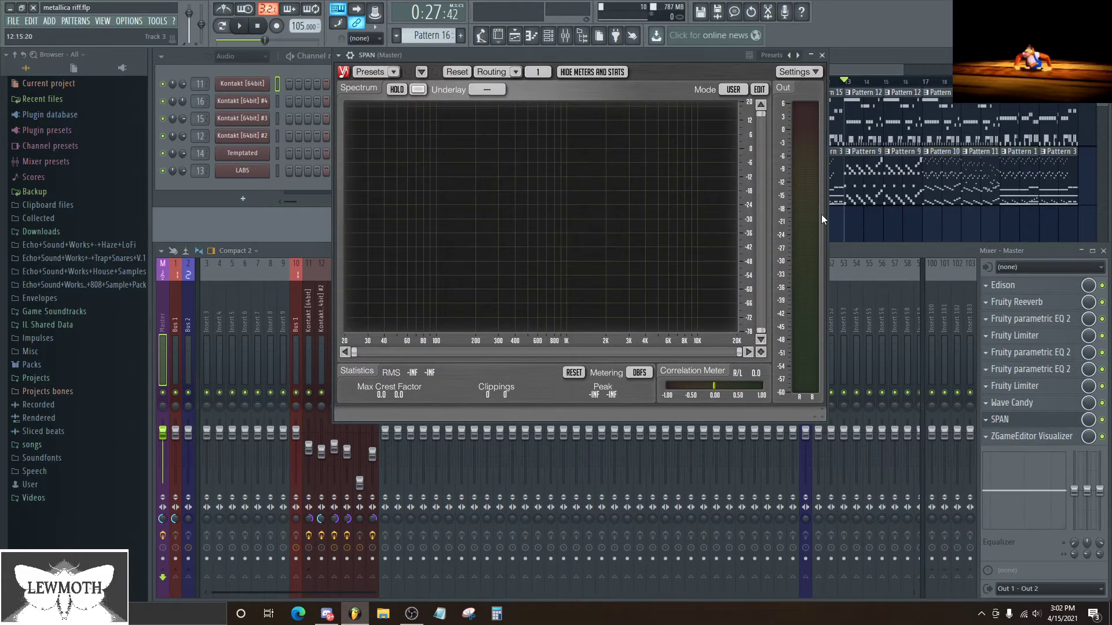
pyautogui.moveTo(564, 72); pyautogui.dragTo(558, 117)
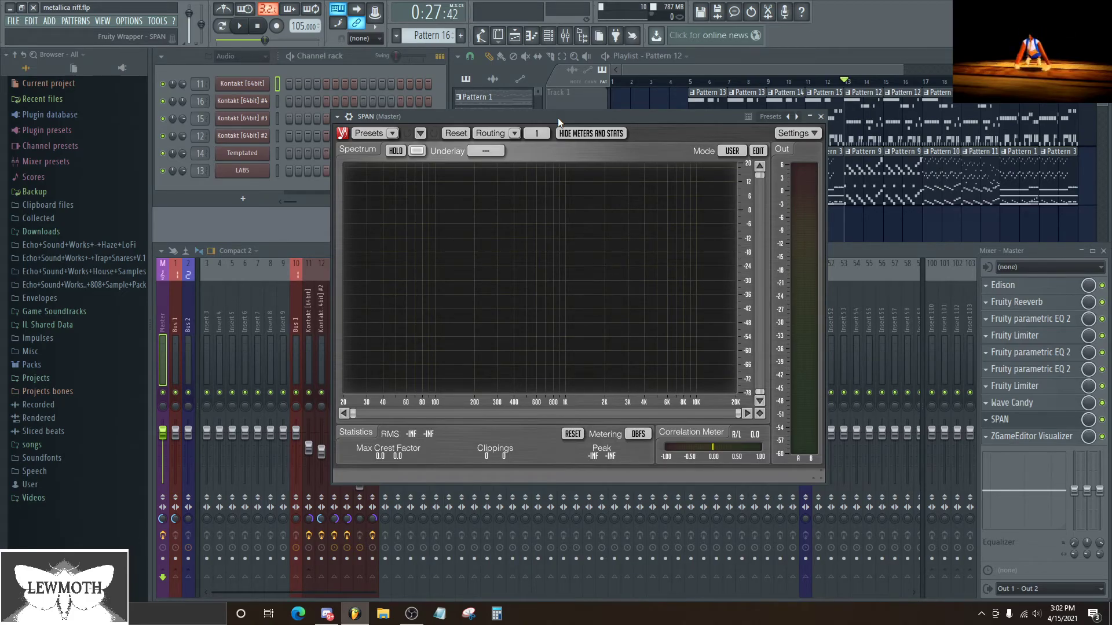
pyautogui.moveTo(560, 117); pyautogui.dragTo(579, 54)
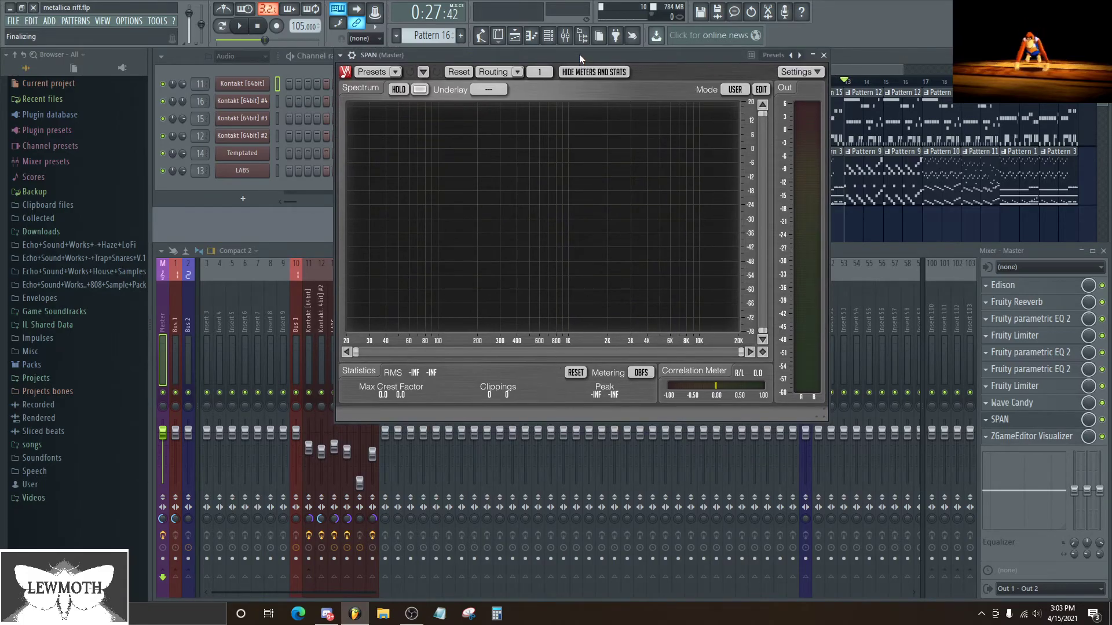
# Step: Review both master Parametric EQ 2 windows and the SPAN analyzer in turn, leaving all closed
pyautogui.click(1041, 424)
pyautogui.click(1049, 366)
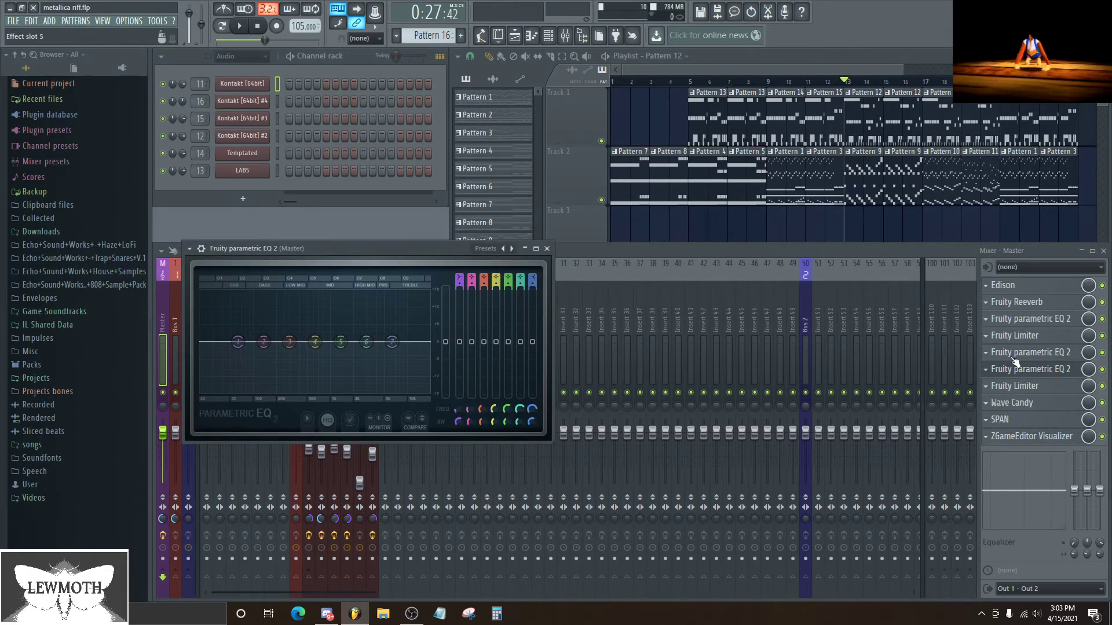
pyautogui.click(1059, 369)
pyautogui.click(1059, 353)
pyautogui.click(1055, 351)
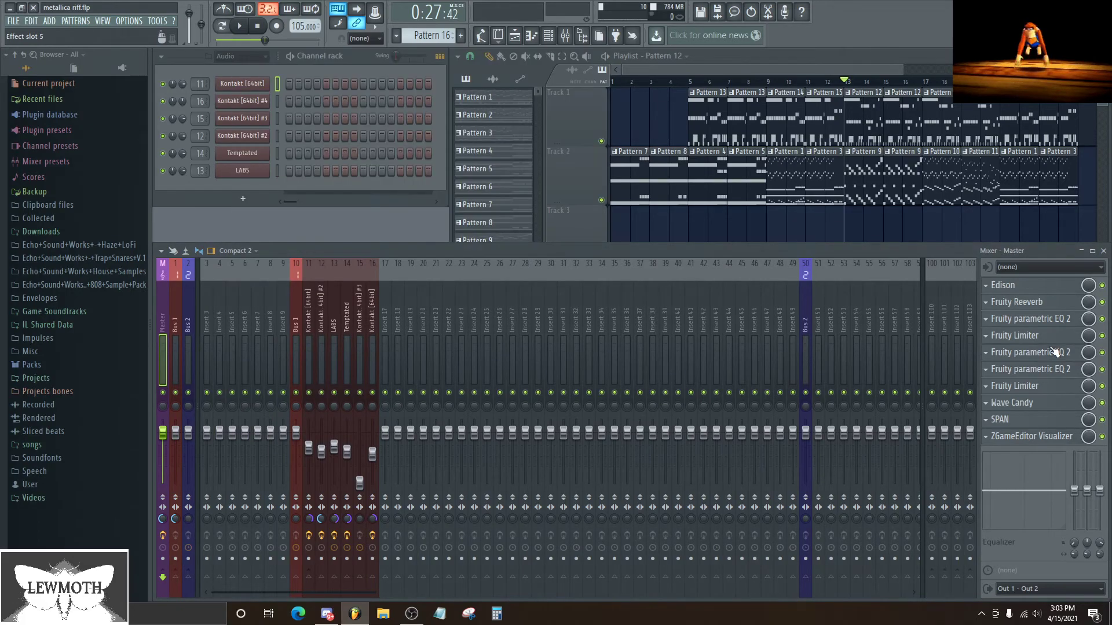
pyautogui.click(1037, 421)
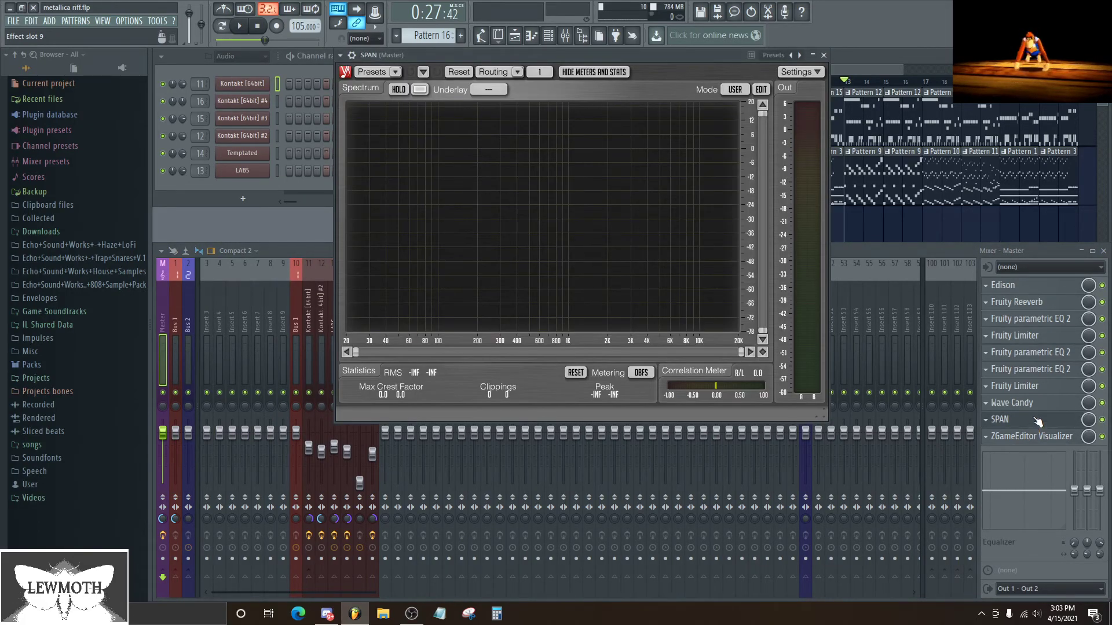
pyautogui.click(1038, 420)
pyautogui.click(1052, 370)
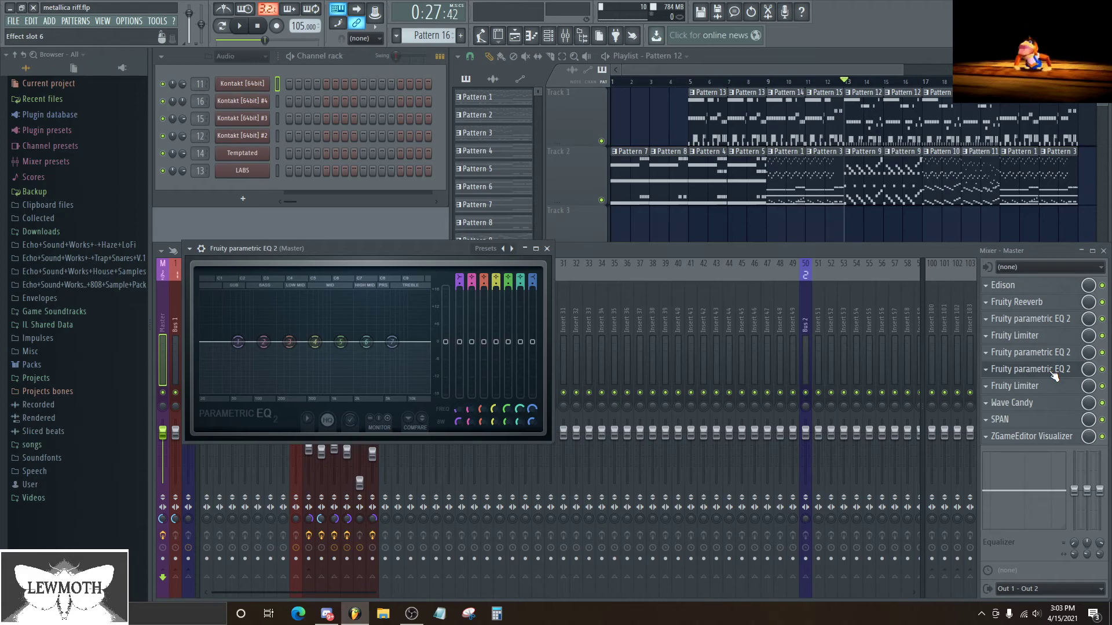
pyautogui.click(1053, 371)
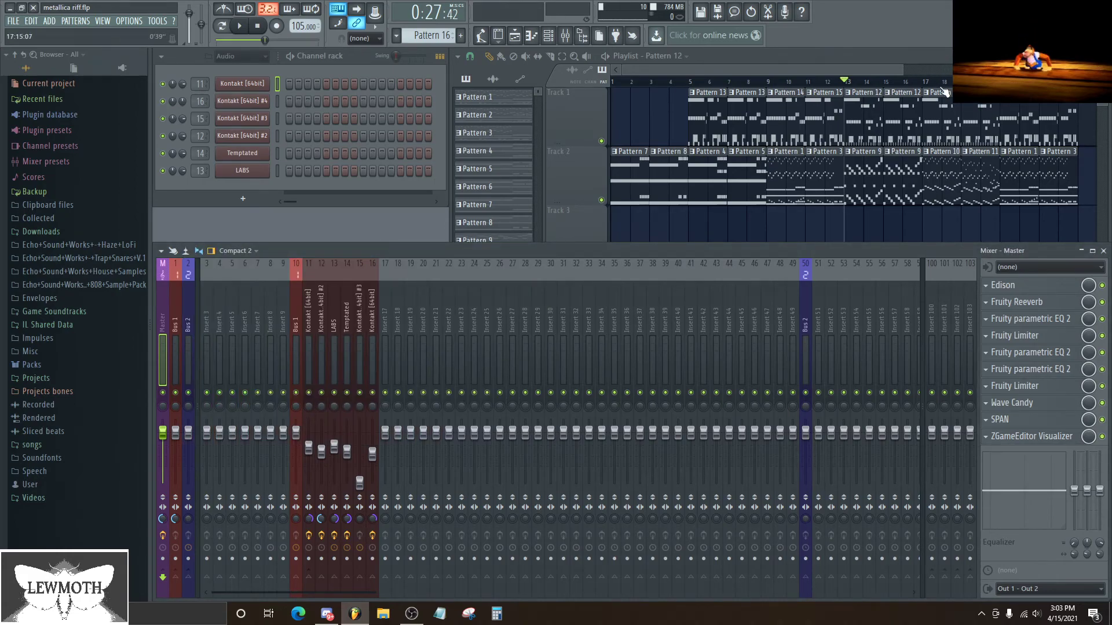
# Step: Bring the playlist to the front, then switch over to OBS Studio
pyautogui.scroll(-2, 944, 91)
pyautogui.click(1011, 143)
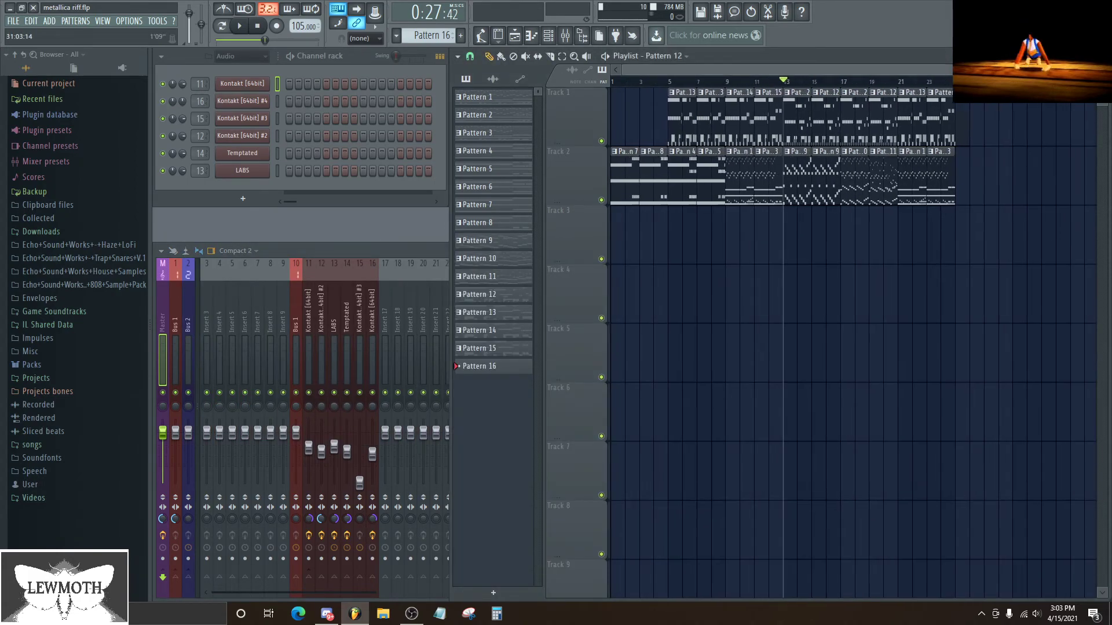
pyautogui.scroll(3, 896, 142)
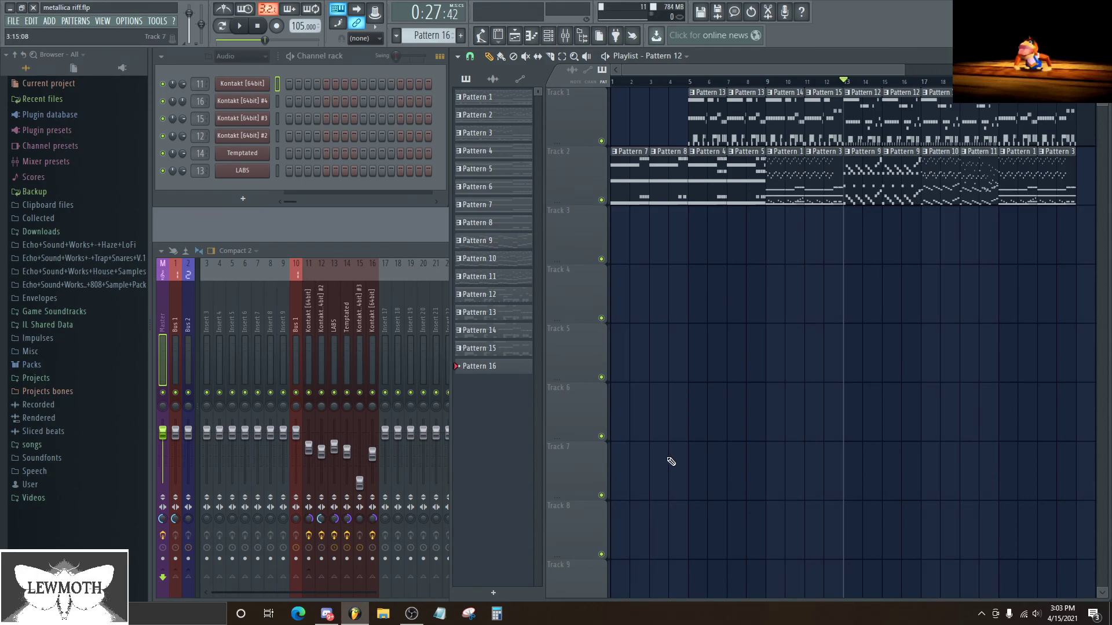
pyautogui.click(410, 616)
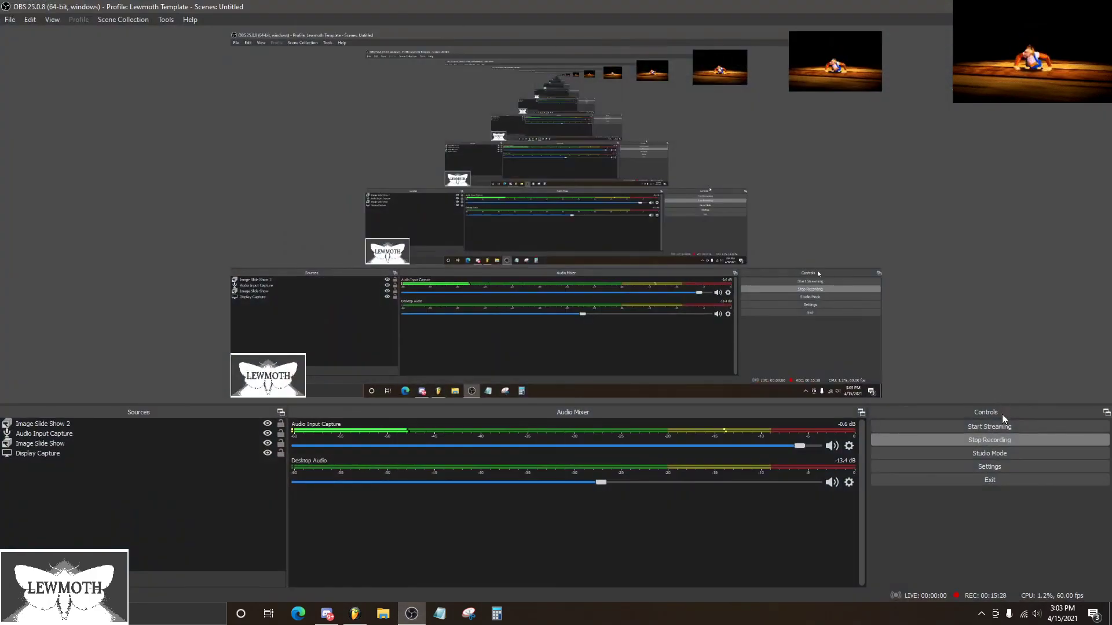